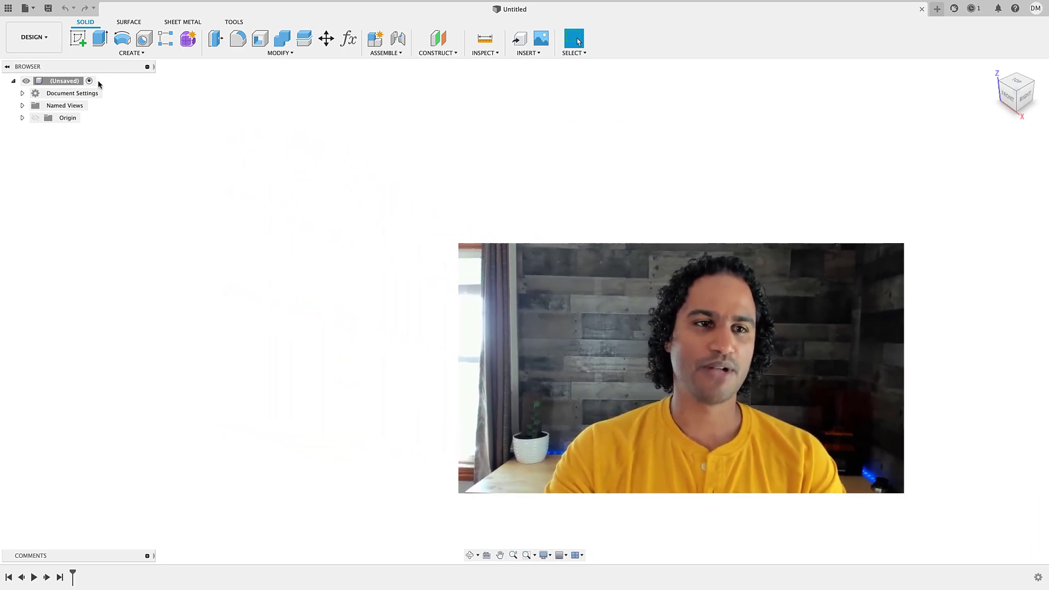
# Start a new sketch on the horizontal XY plane.
pyautogui.click(78, 38)
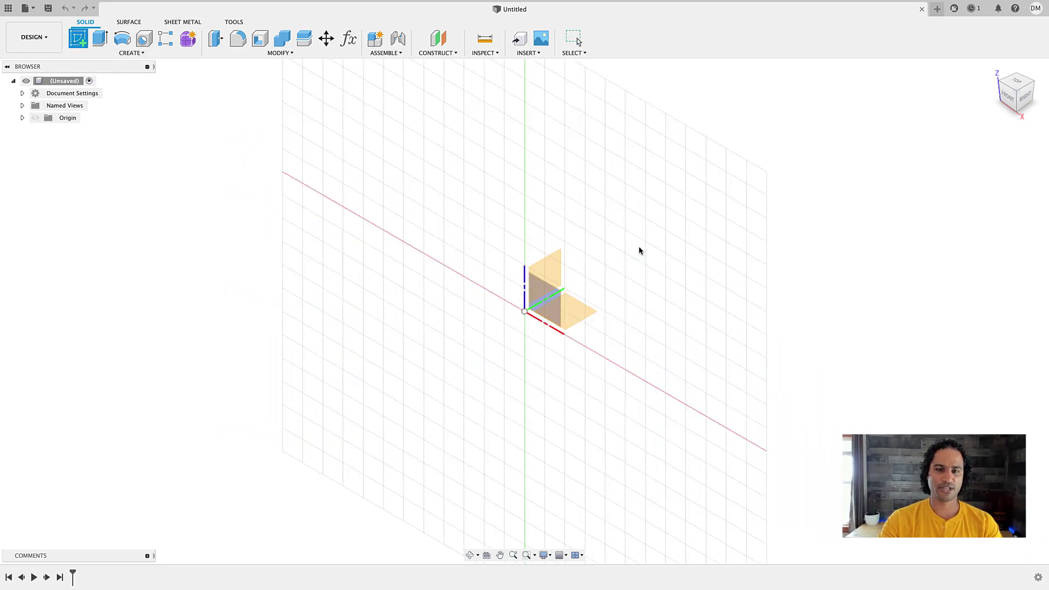
pyautogui.click(587, 318)
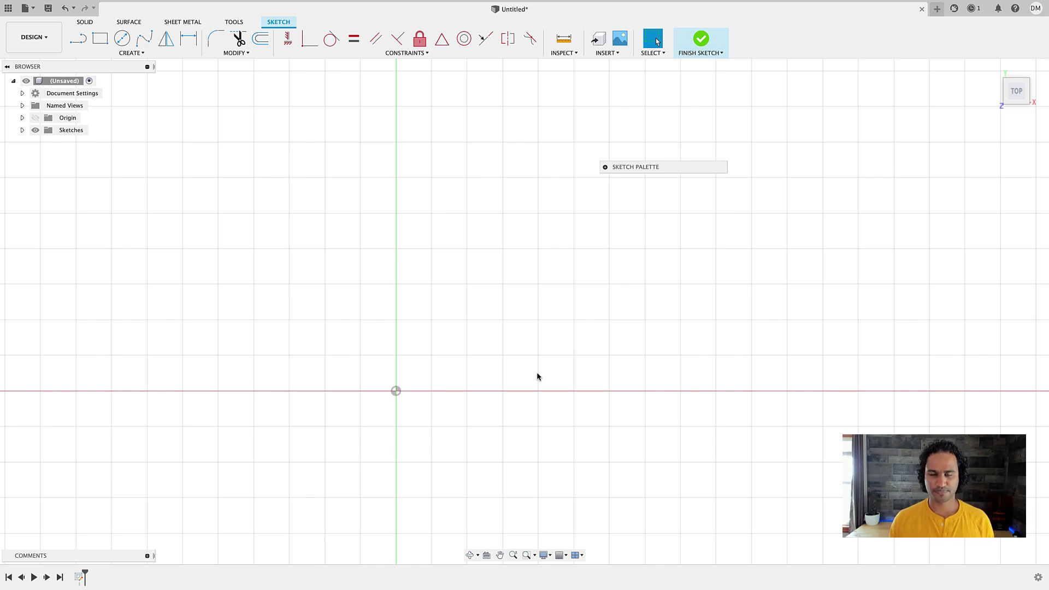
pyautogui.moveTo(753, 417); pyautogui.dragTo(673, 379, button='middle')
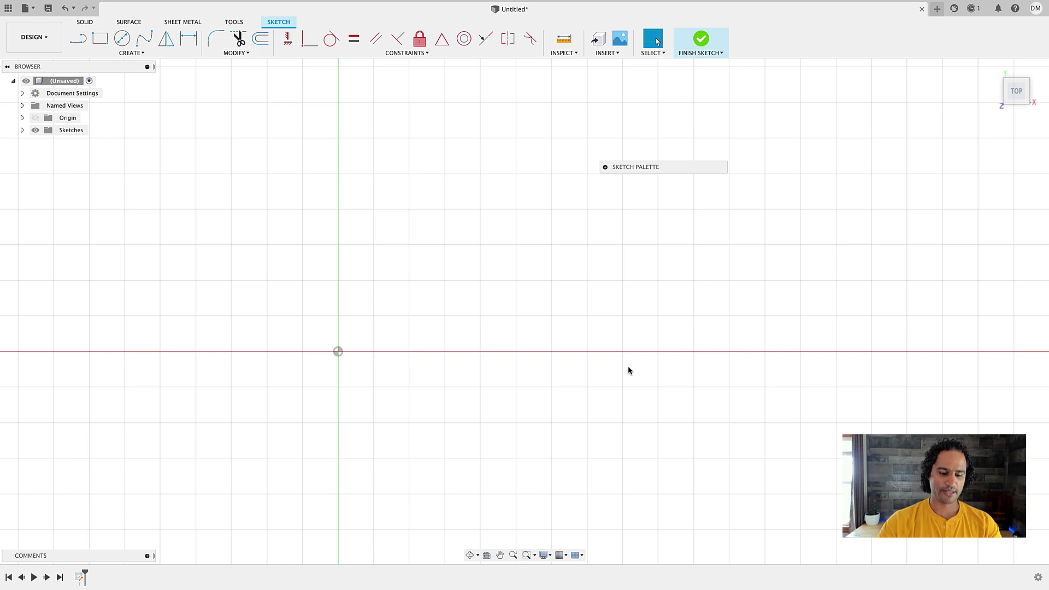
# Draw a closed five-sided line outline starting and ending at the origin, with its fourth side about 61 mm long.
pyautogui.click(126, 52)
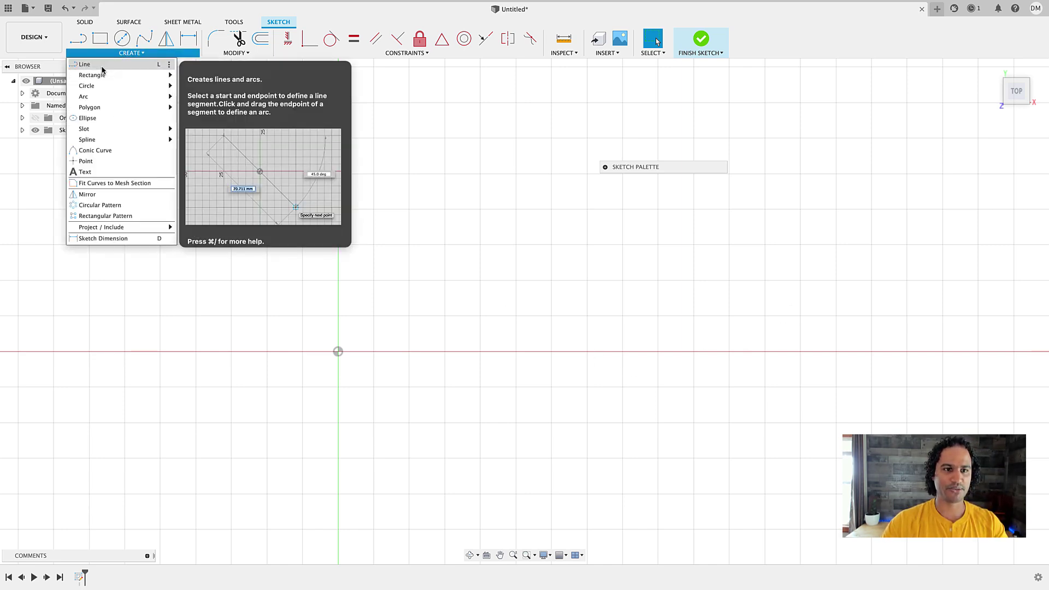
pyautogui.click(102, 67)
pyautogui.click(338, 351)
pyautogui.click(254, 223)
pyautogui.click(415, 124)
pyautogui.click(633, 269)
pyautogui.click(494, 435)
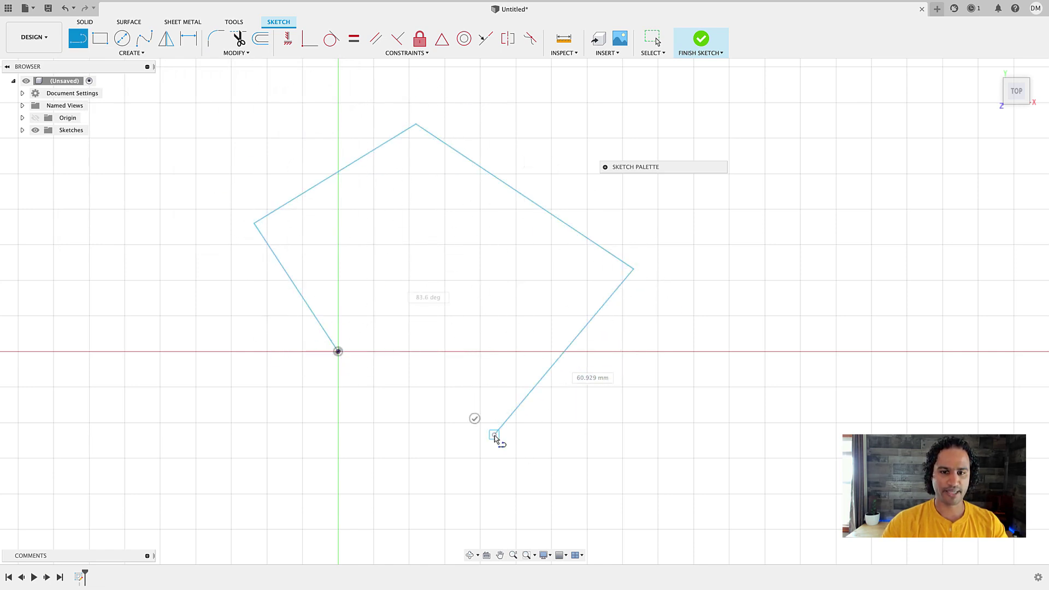
pyautogui.click(338, 353)
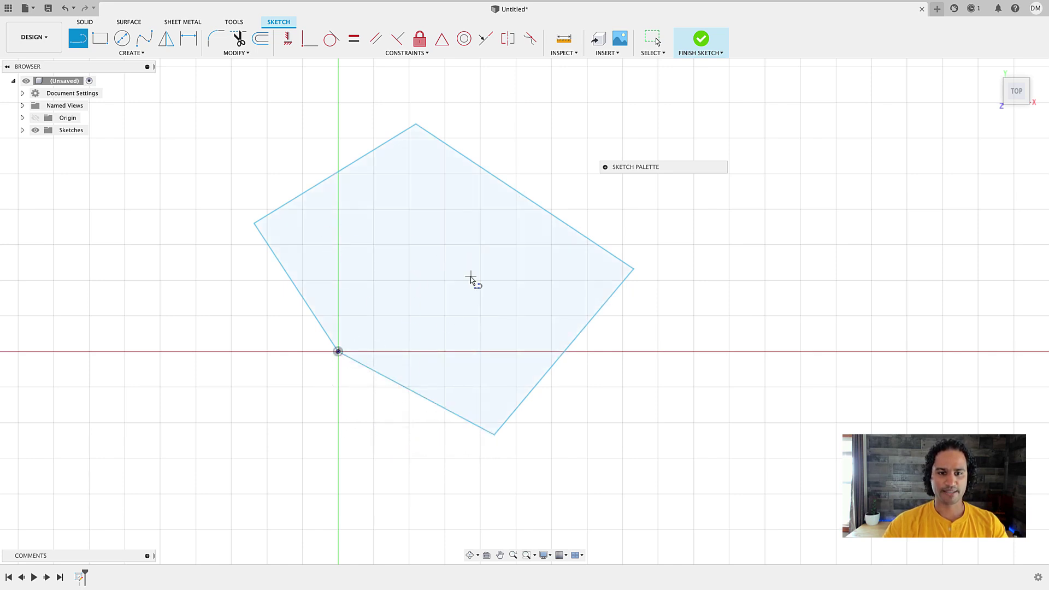
pyautogui.press('Escape')
pyautogui.click(520, 358)
pyautogui.keyDown('shift'); pyautogui.moveTo(520, 358); pyautogui.dragTo(472, 249, button='middle'); pyautogui.keyUp('shift')
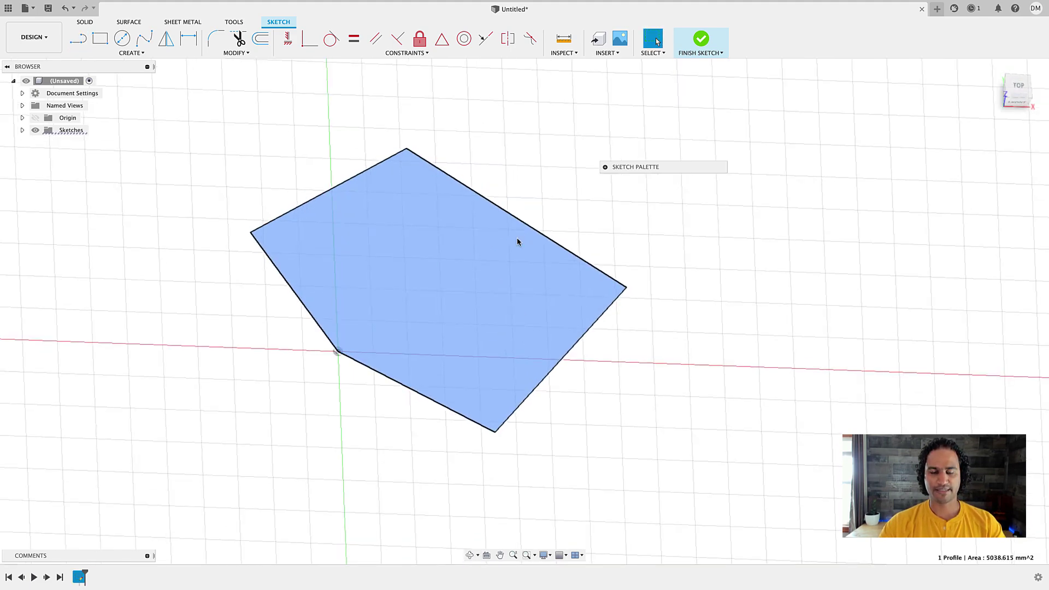
pyautogui.press('Escape')
pyautogui.hotkey('ctrl', 'z')
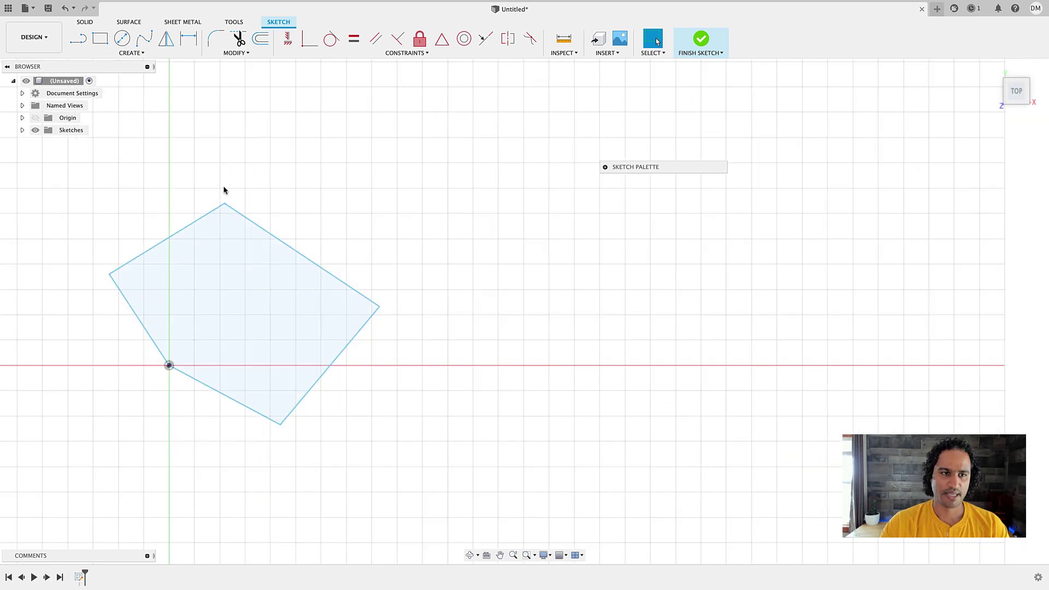
# Draw a second five-sided line outline to the right, leaving its ends unconnected, with the last side about 51 mm long.
pyautogui.click(131, 53)
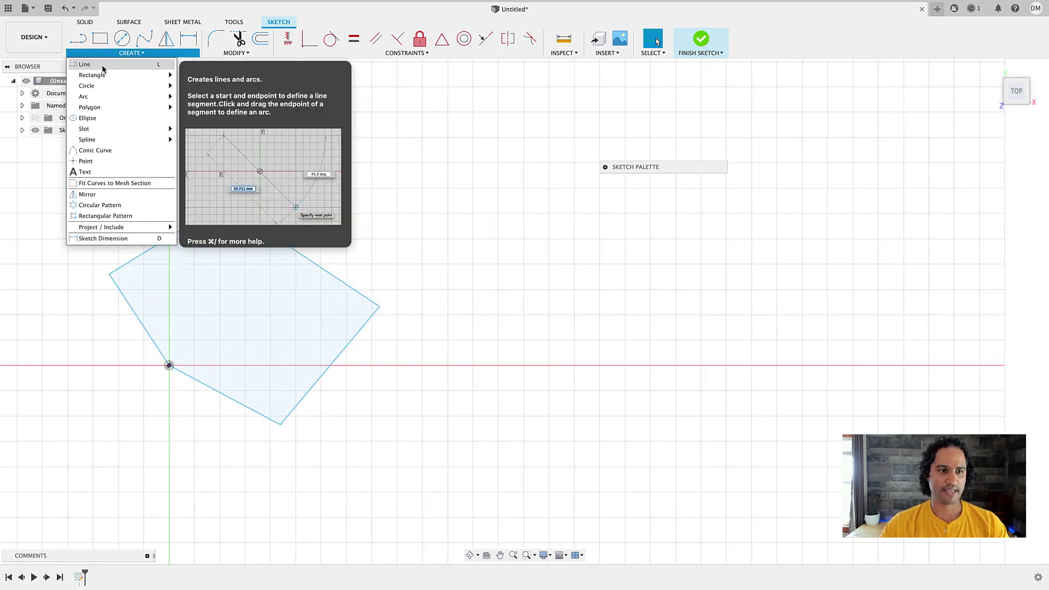
pyautogui.click(118, 62)
pyautogui.click(547, 375)
pyautogui.click(473, 264)
pyautogui.click(689, 201)
pyautogui.click(802, 290)
pyautogui.click(678, 460)
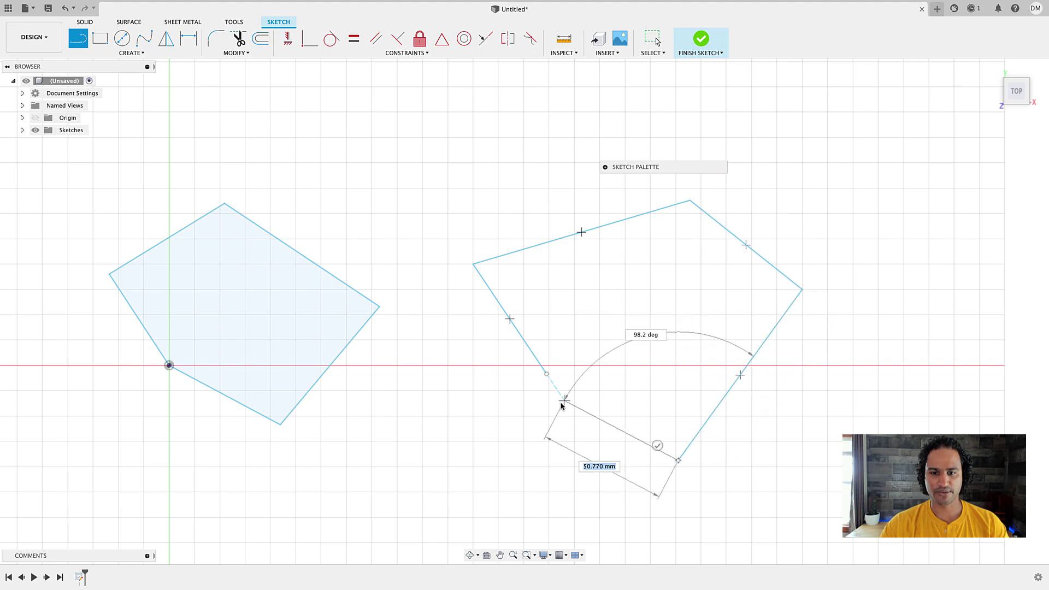
pyautogui.scroll(3, 563, 404)
pyautogui.click(565, 401)
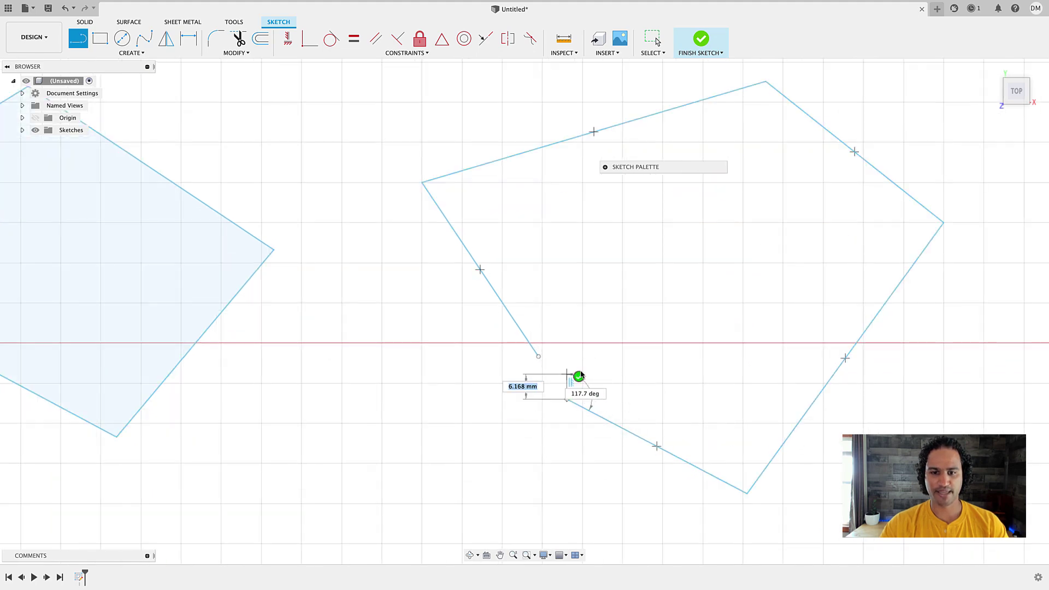
pyautogui.press('Escape')
pyautogui.scroll(-3, 576, 382)
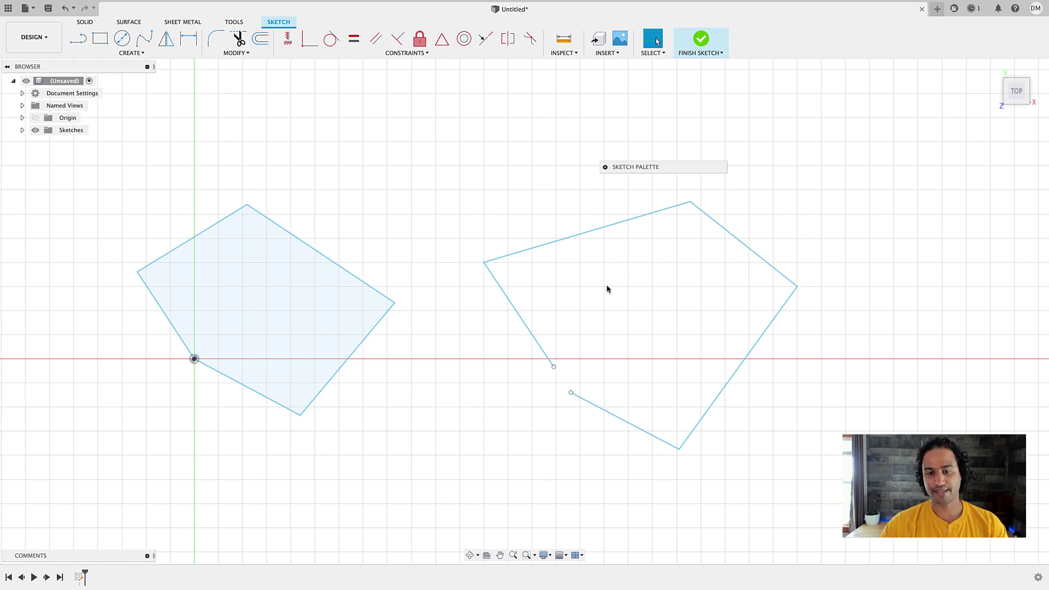
# Check whether the closed and open outlines can be selected as profiles, and finish the sketch.
pyautogui.click(257, 314)
pyautogui.click(656, 309)
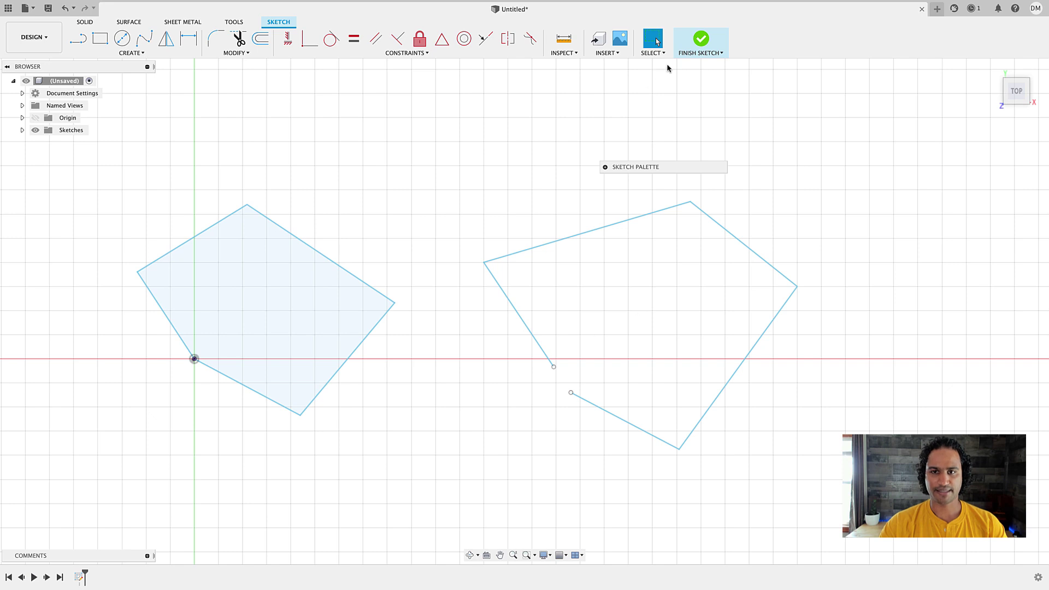
pyautogui.click(701, 42)
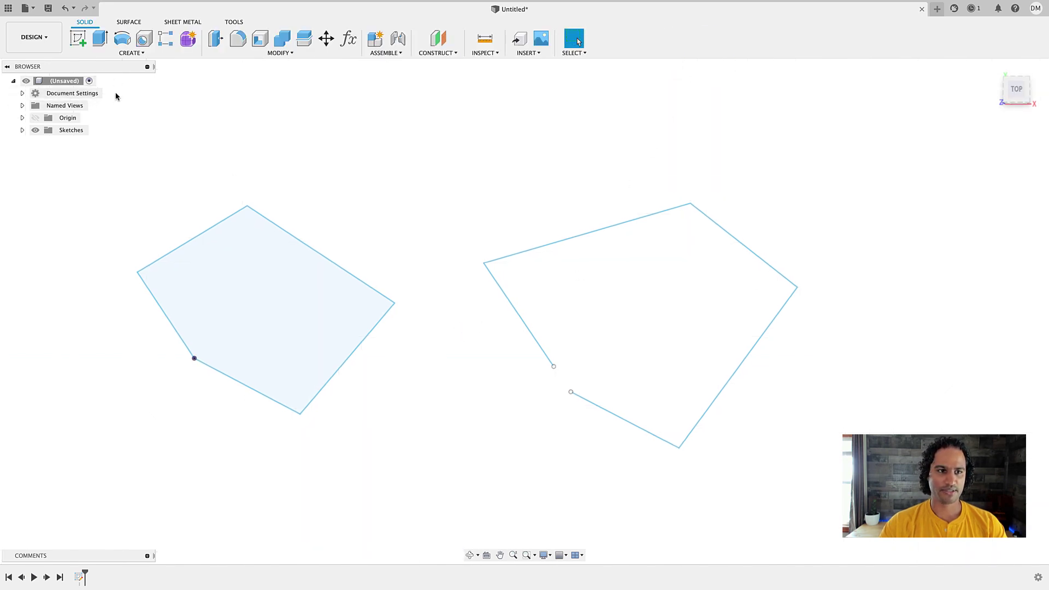
# Extrude the closed outline upward as a new solid body, and make Sketch1 visible again.
pyautogui.click(125, 53)
pyautogui.click(89, 108)
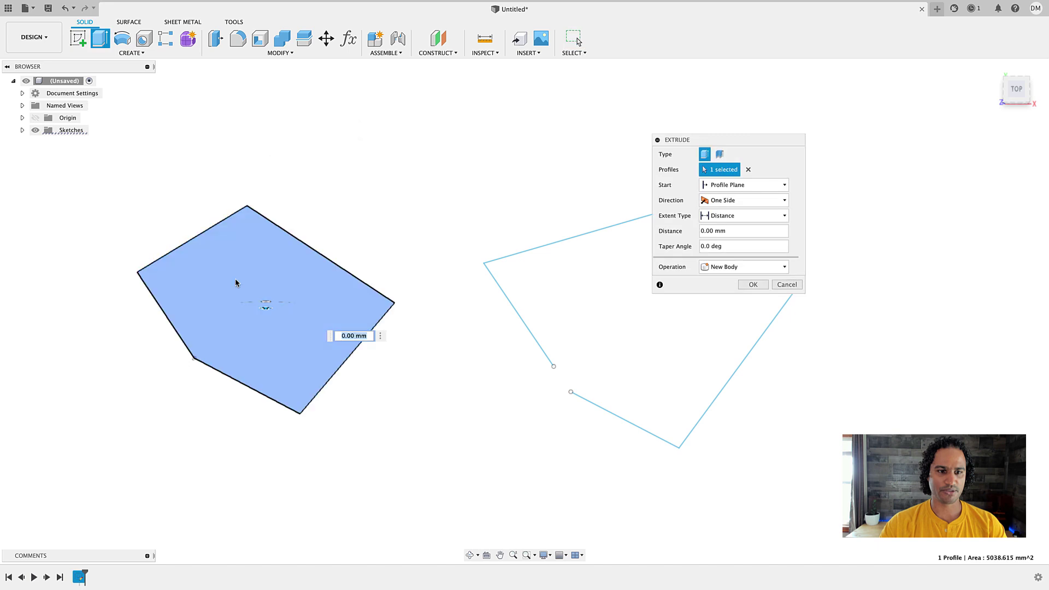
pyautogui.moveTo(271, 288); pyautogui.dragTo(438, 257)
pyautogui.click(753, 284)
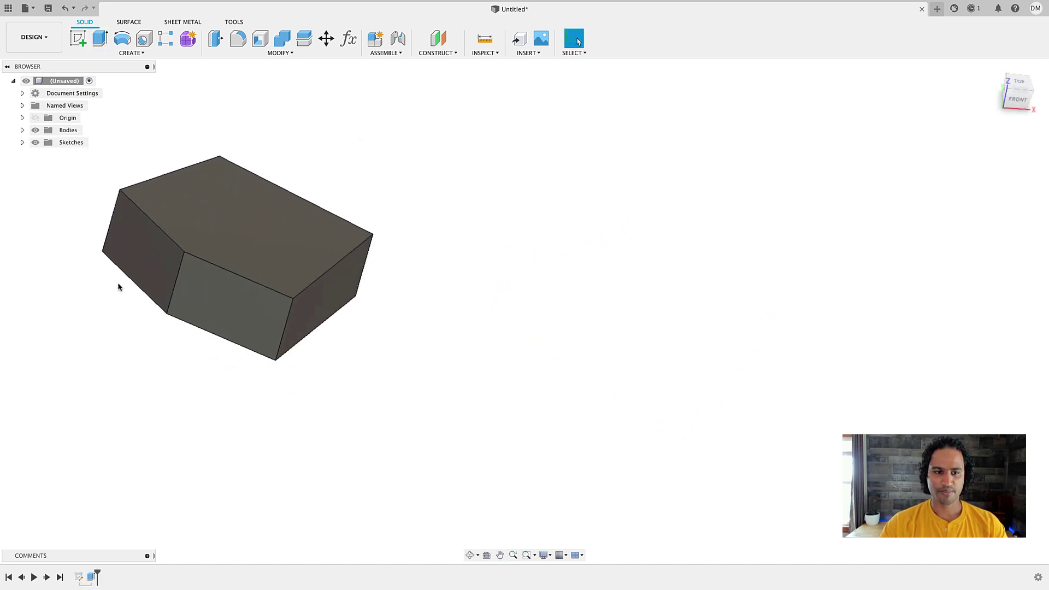
pyautogui.click(23, 142)
pyautogui.click(44, 155)
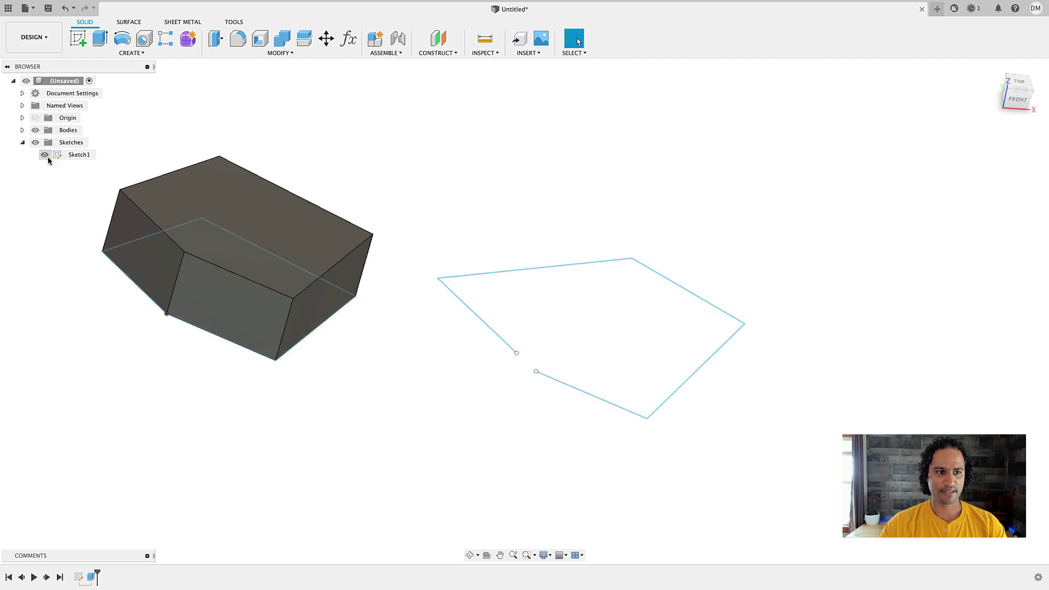
# Try to extrude the open outline as a solid.
pyautogui.click(137, 53)
pyautogui.click(96, 105)
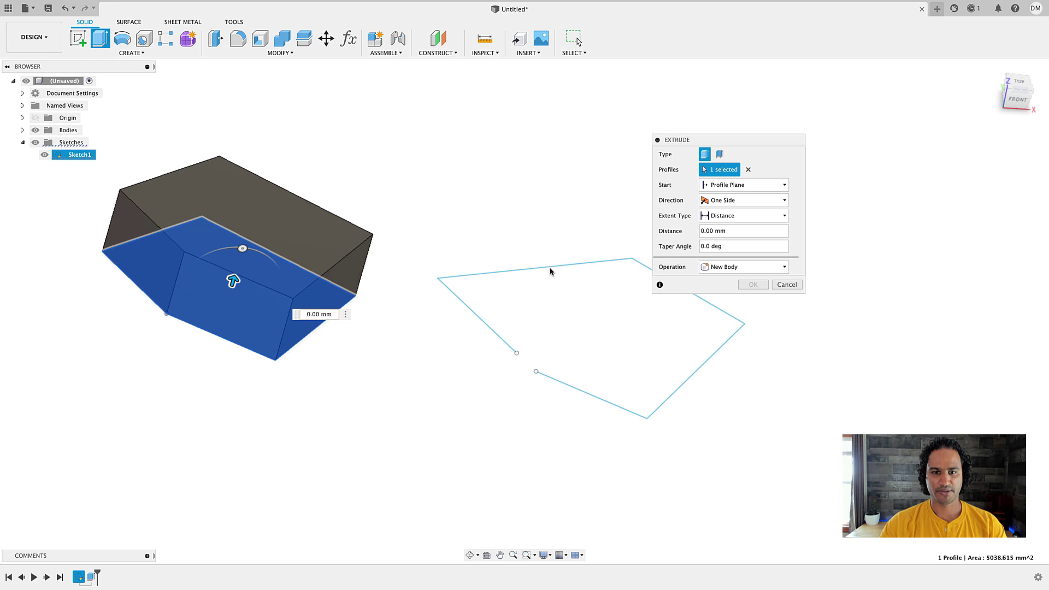
pyautogui.moveTo(553, 268); pyautogui.dragTo(519, 282, button='middle')
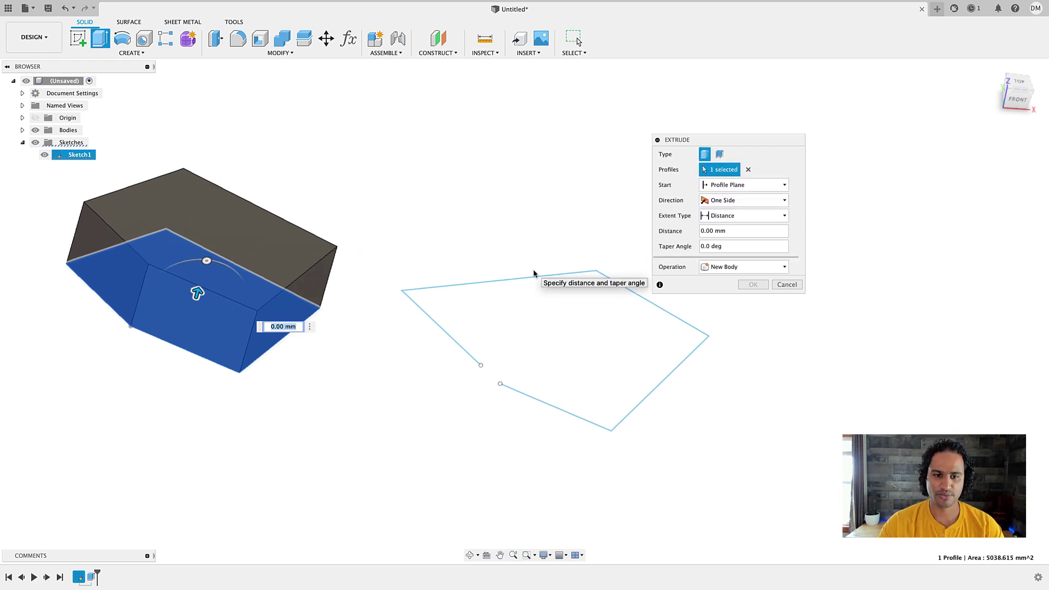
pyautogui.press('Escape')
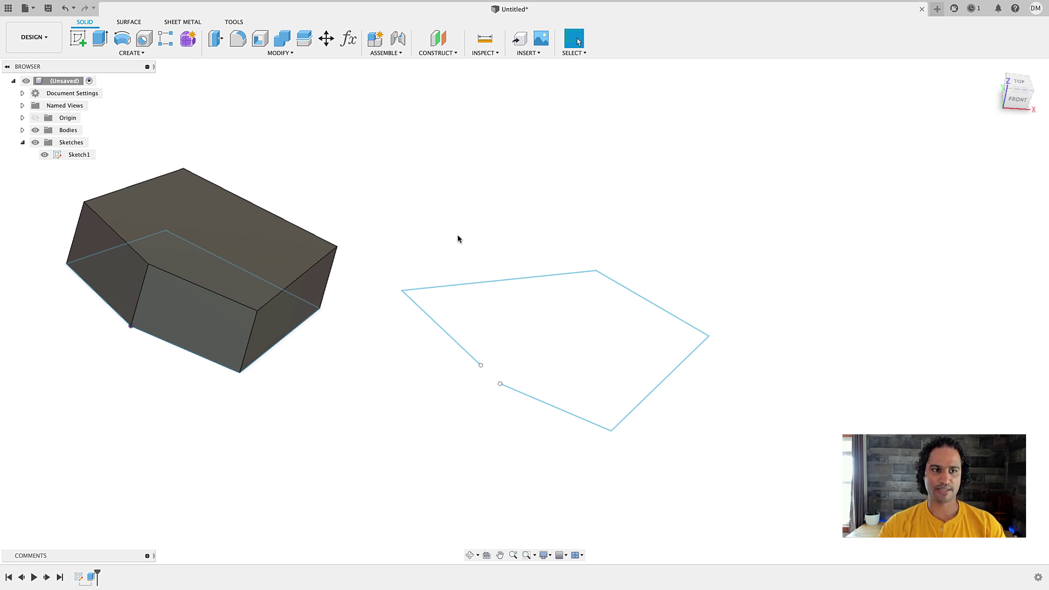
pyautogui.click(477, 280)
pyautogui.click(498, 208)
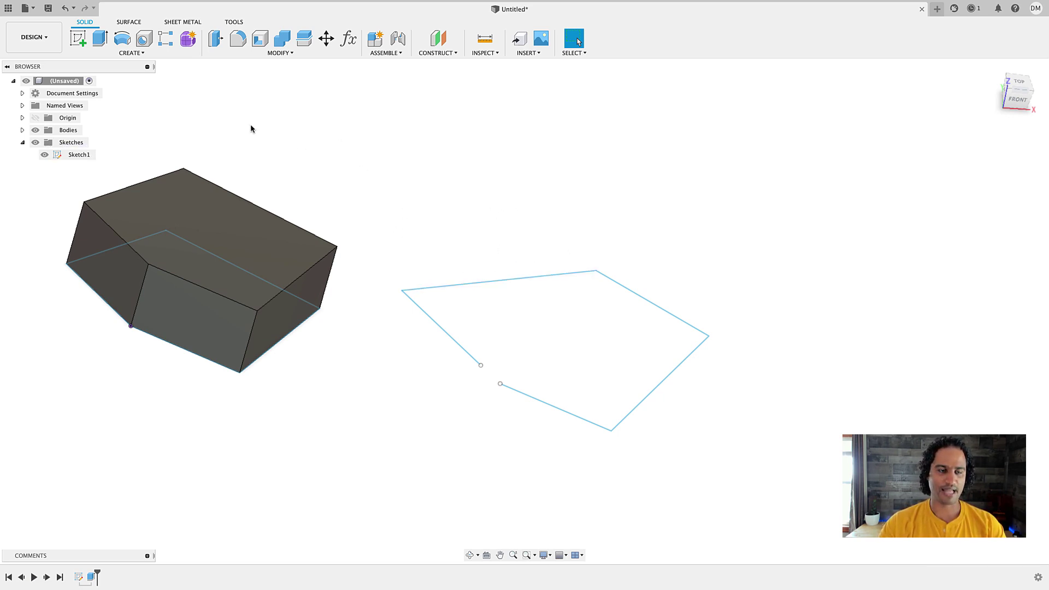
# Extrude the open outline upward as a new surface body with chaining on, and inspect its walls.
pyautogui.click(130, 22)
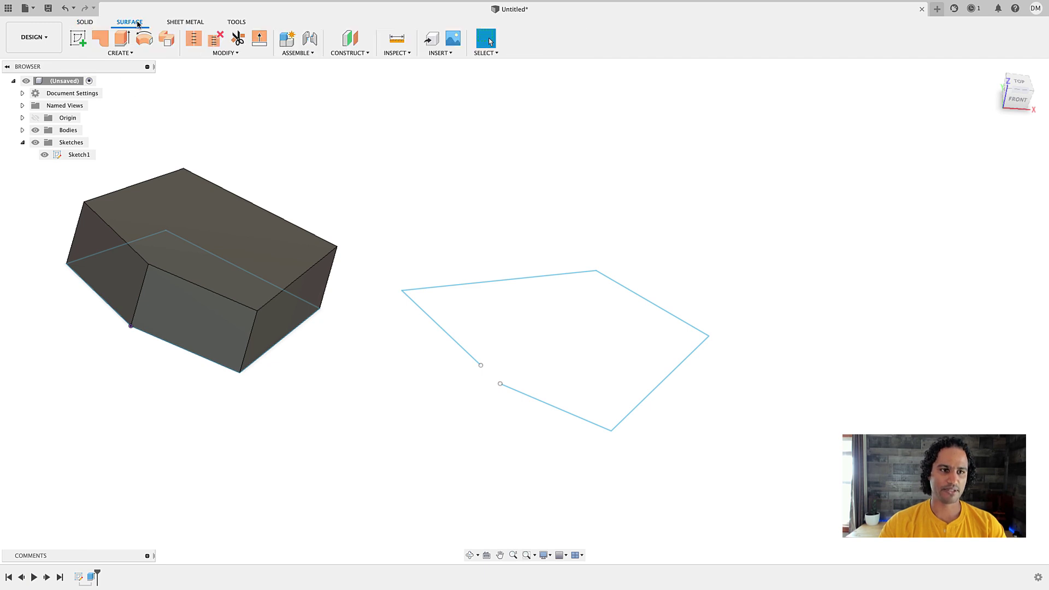
pyautogui.click(86, 24)
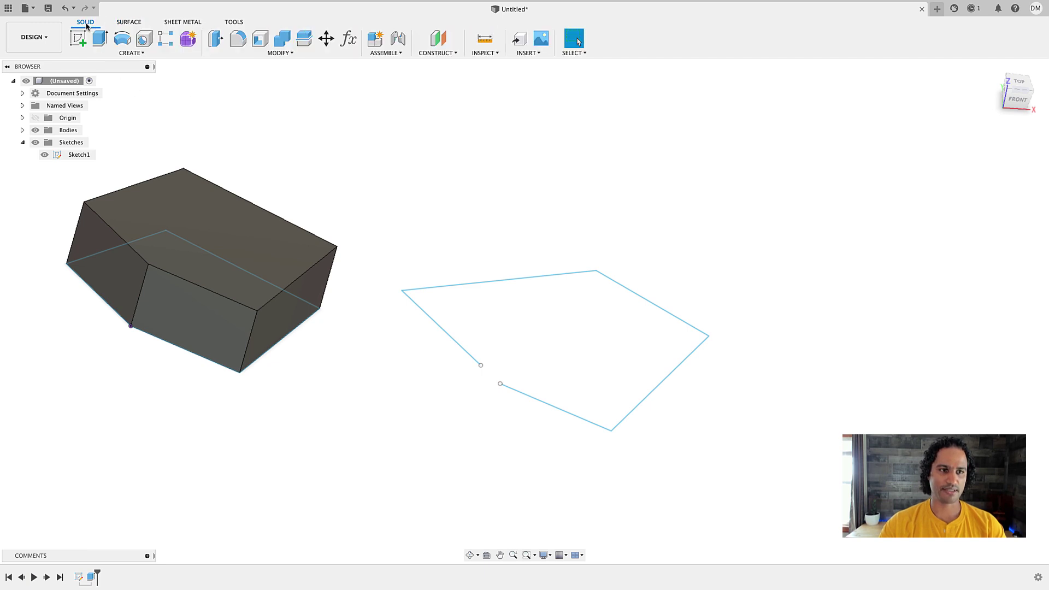
pyautogui.click(128, 22)
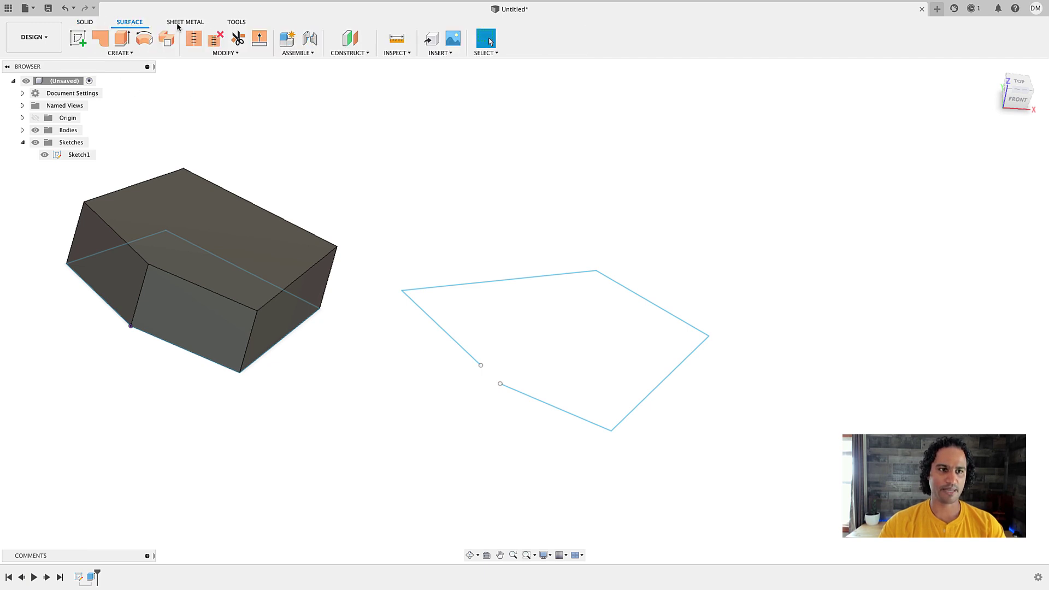
pyautogui.click(119, 53)
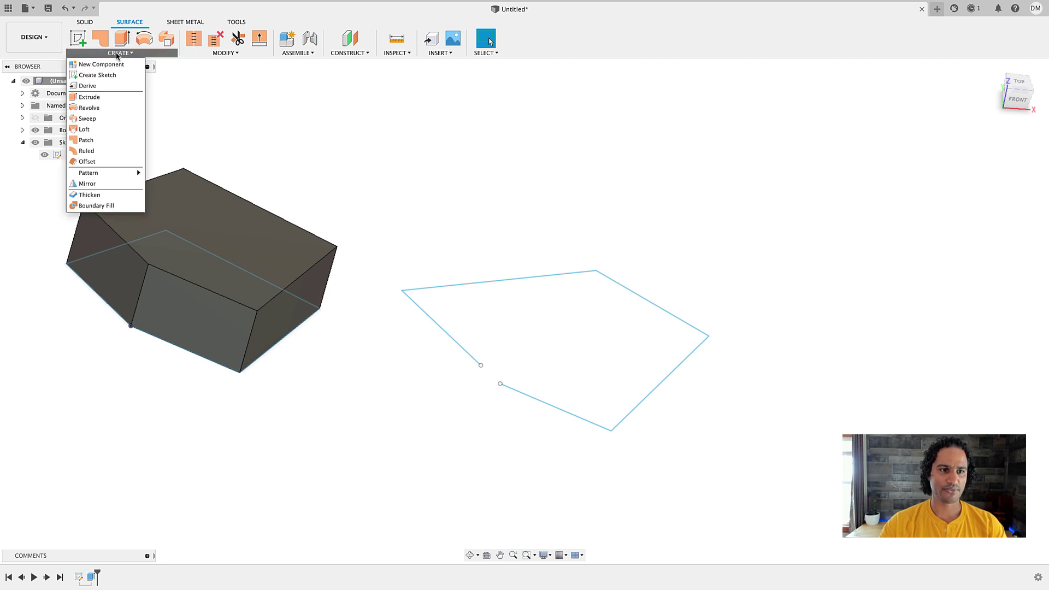
pyautogui.click(89, 97)
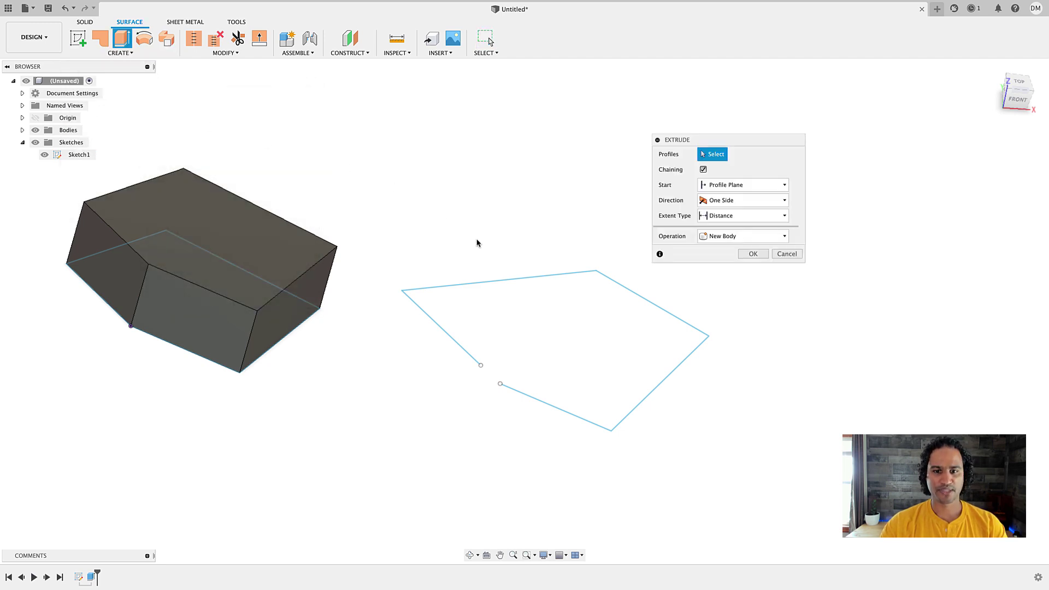
pyautogui.click(502, 279)
pyautogui.moveTo(566, 331); pyautogui.dragTo(585, 258)
pyautogui.click(753, 285)
pyautogui.keyDown('shift'); pyautogui.moveTo(768, 325); pyautogui.dragTo(752, 359, button='middle'); pyautogui.keyUp('shift')
pyautogui.click(681, 355)
pyautogui.click(563, 402)
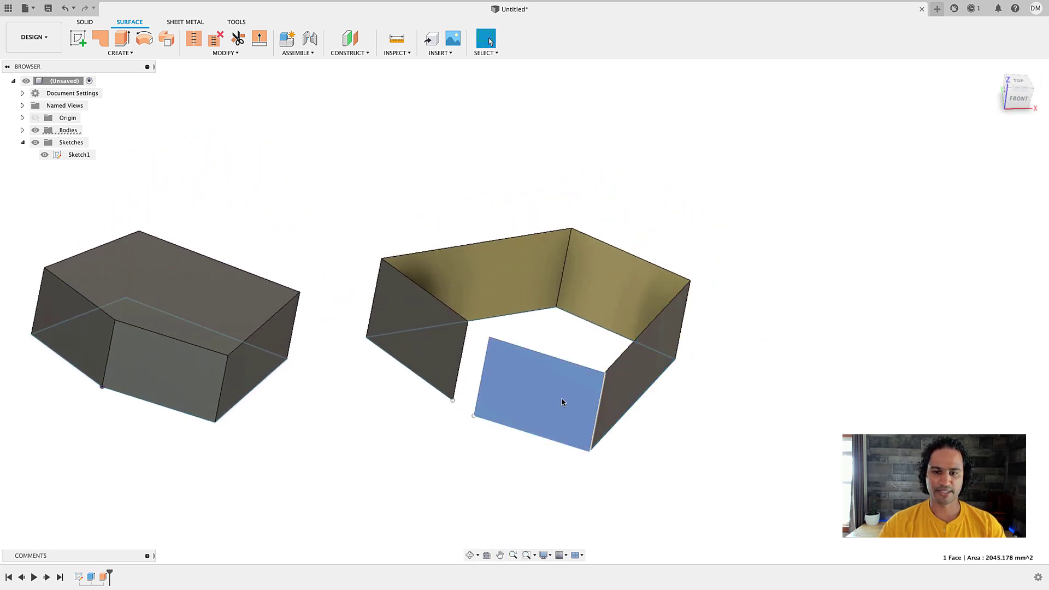
pyautogui.scroll(1, 563, 402)
pyautogui.click(587, 207)
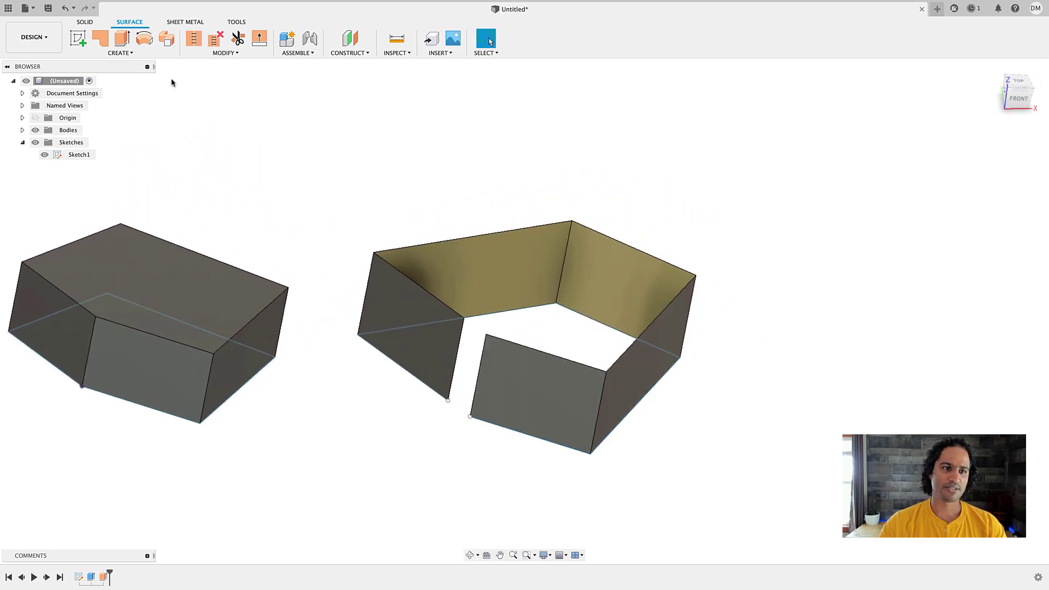
# Try to thicken only the left wall beside the gap inward by about 80 mm, and clear the face selection.
pyautogui.click(120, 52)
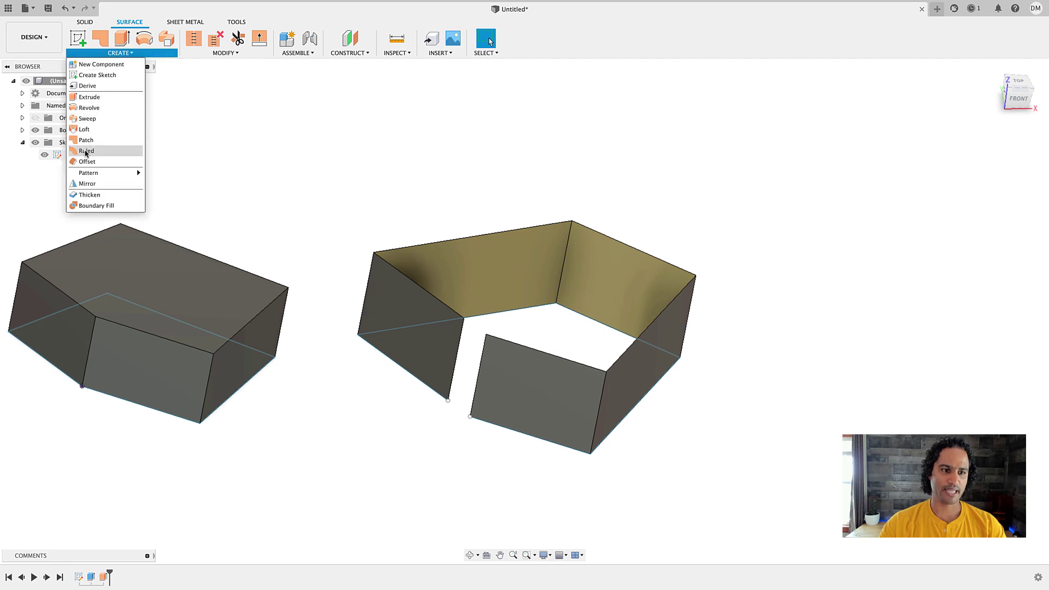
pyautogui.click(87, 195)
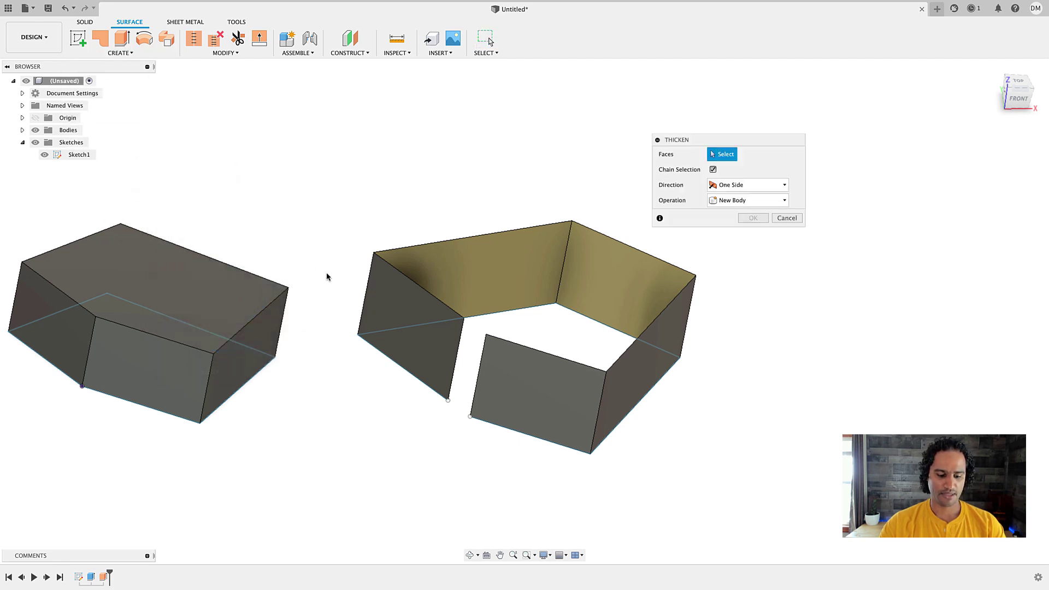
pyautogui.click(386, 299)
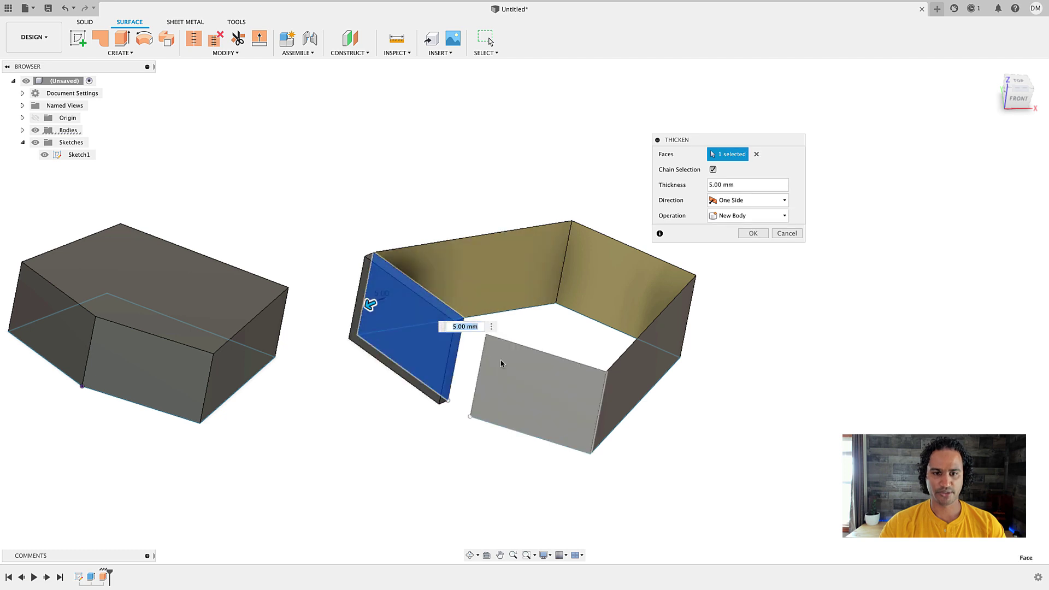
pyautogui.click(634, 300)
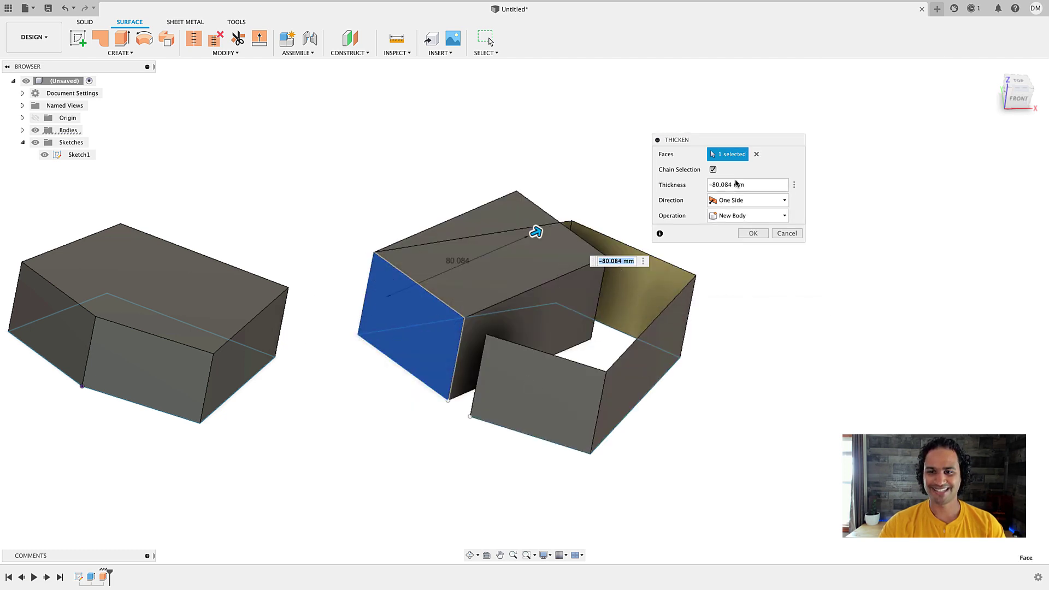
pyautogui.click(756, 154)
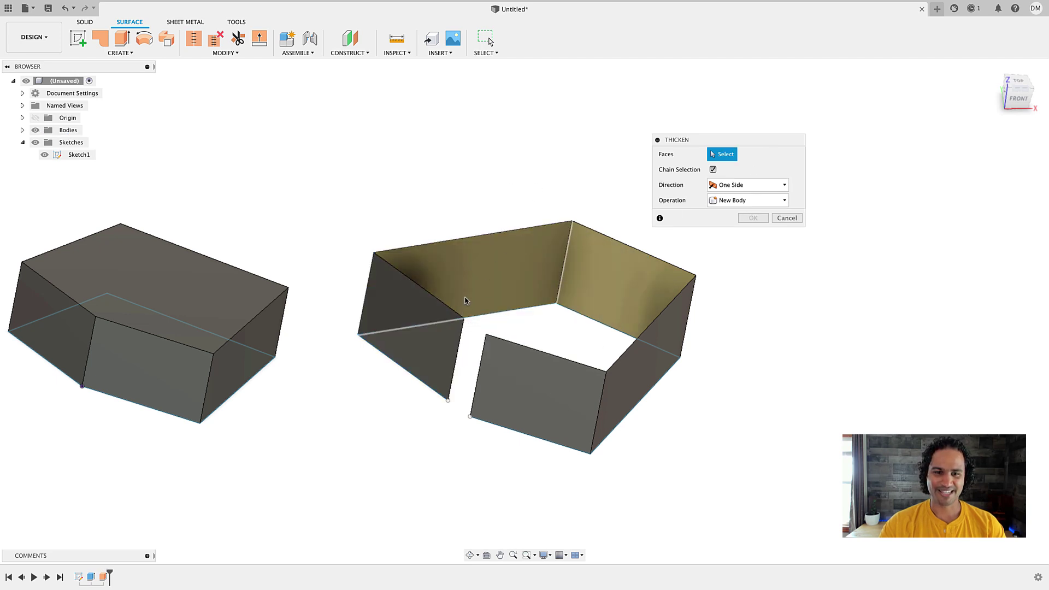
# Thicken all five walls of the open surface by 5 mm to one side as a new body, and inspect the result.
pyautogui.click(396, 331)
pyautogui.click(527, 381)
pyautogui.click(627, 368)
pyautogui.click(633, 299)
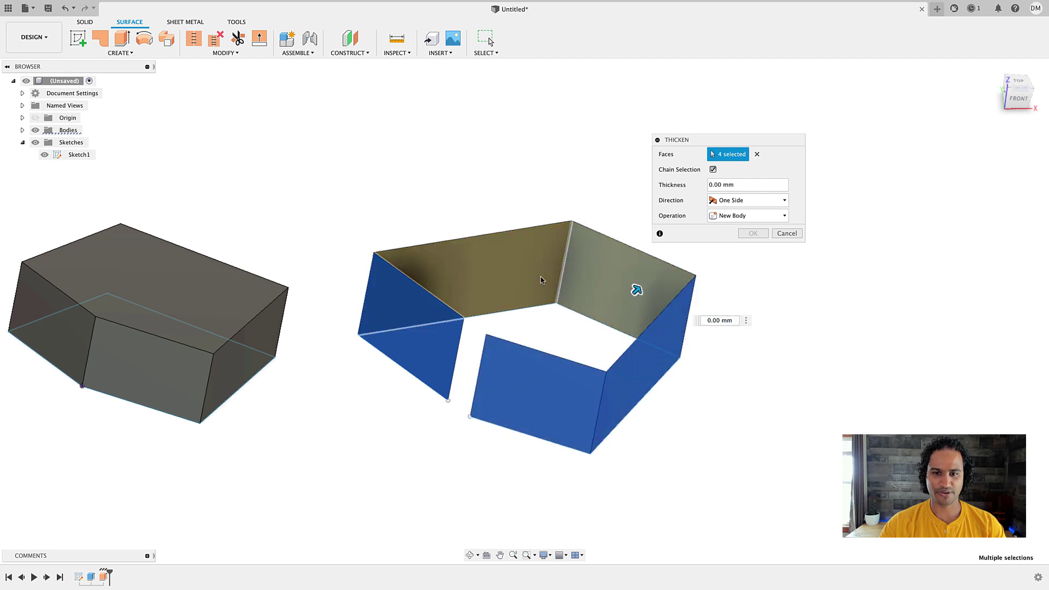
pyautogui.write('5')
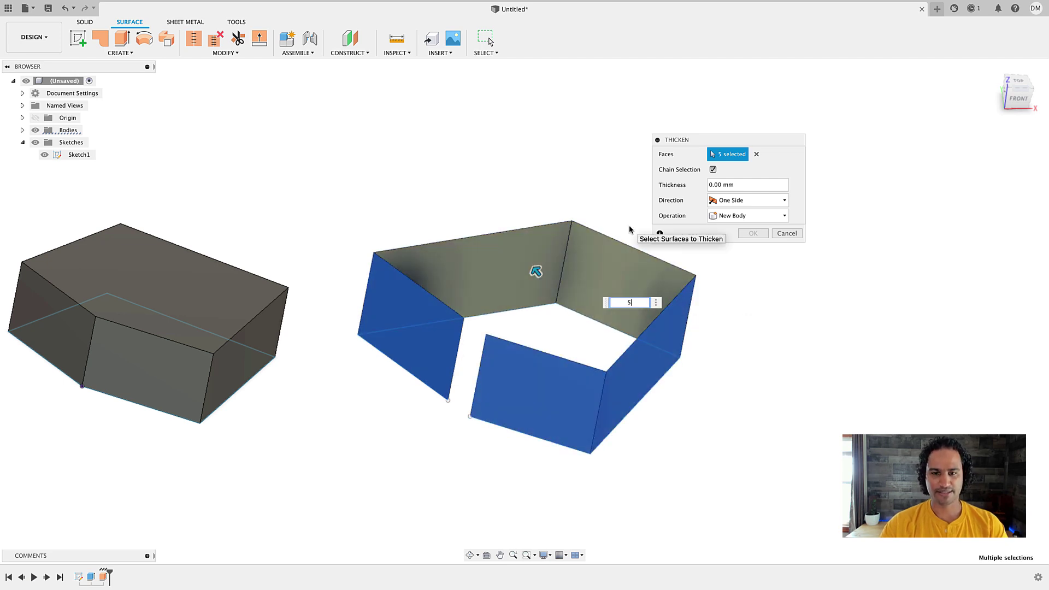
pyautogui.click(752, 234)
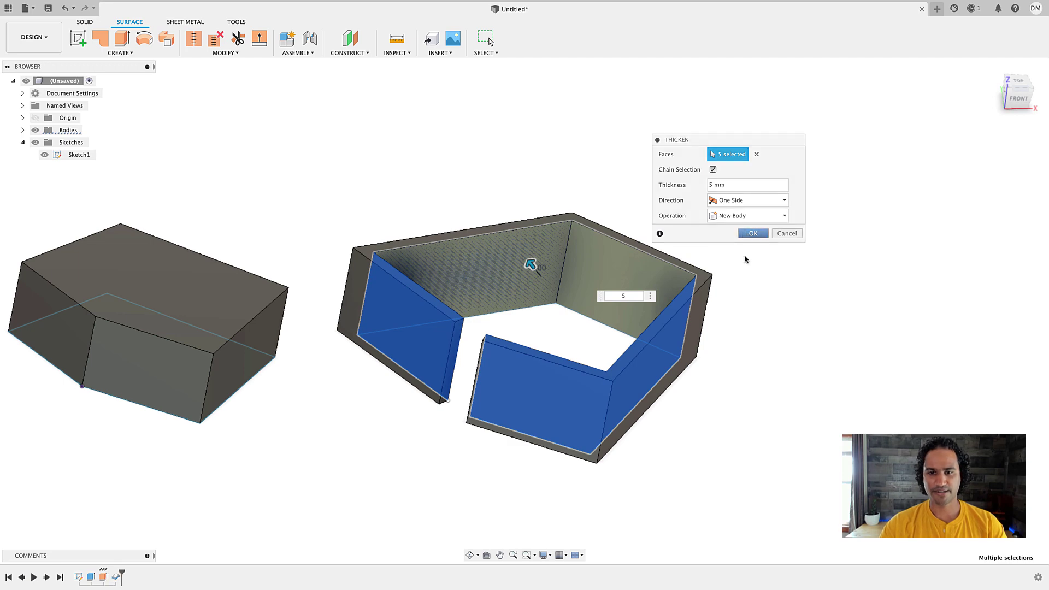
pyautogui.moveTo(740, 359)
pyautogui.keyDown('shift'); pyautogui.mouseDown(button='middle')
pyautogui.moveTo(734, 320)
pyautogui.moveTo(733, 354)
pyautogui.mouseUp(button='middle'); pyautogui.keyUp('shift')
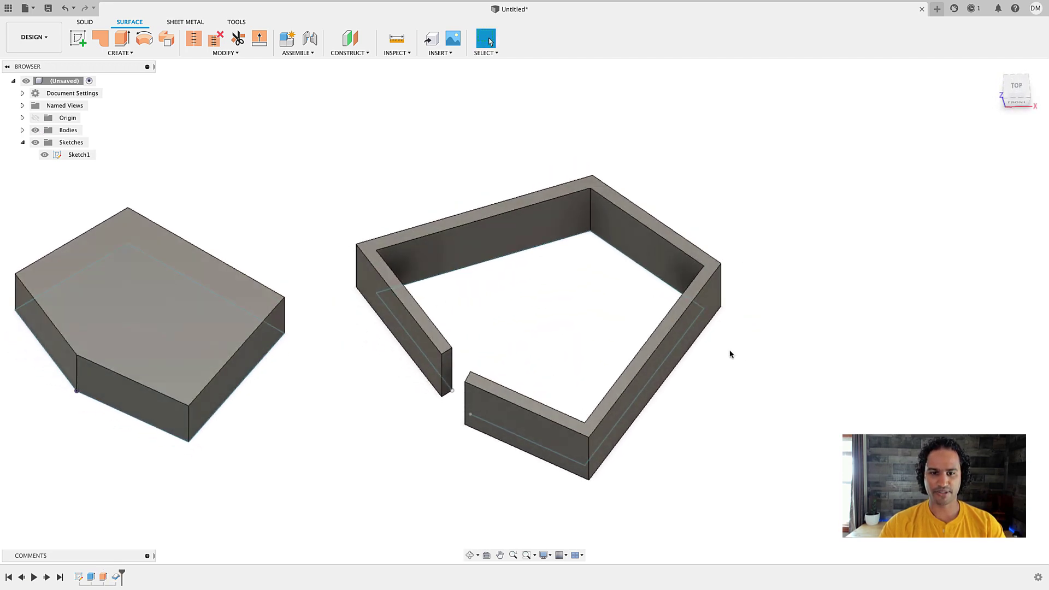
pyautogui.scroll(-3, 552, 281)
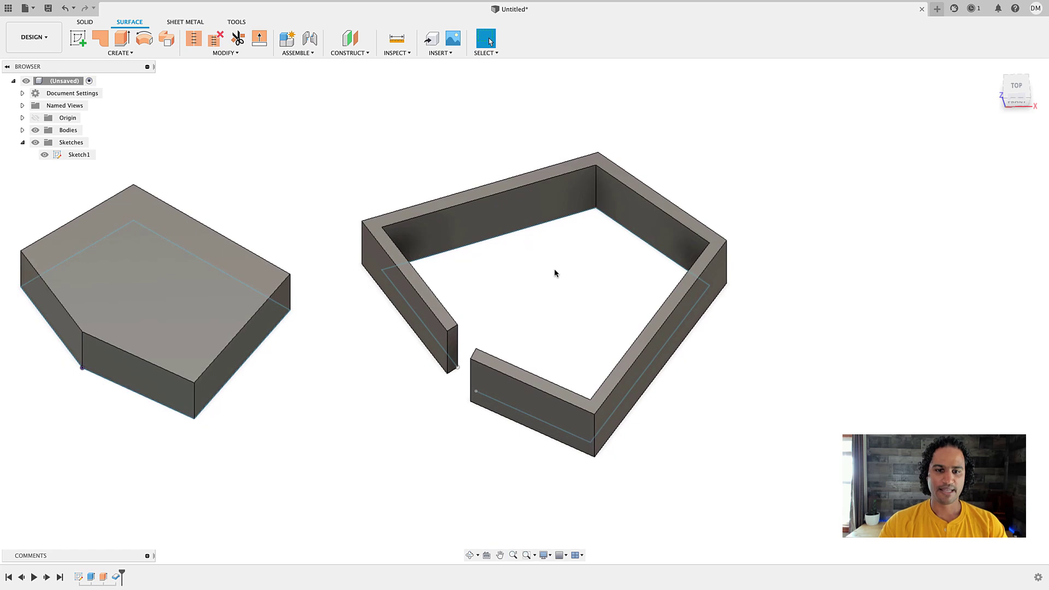
pyautogui.moveTo(555, 270); pyautogui.dragTo(549, 331, button='middle')
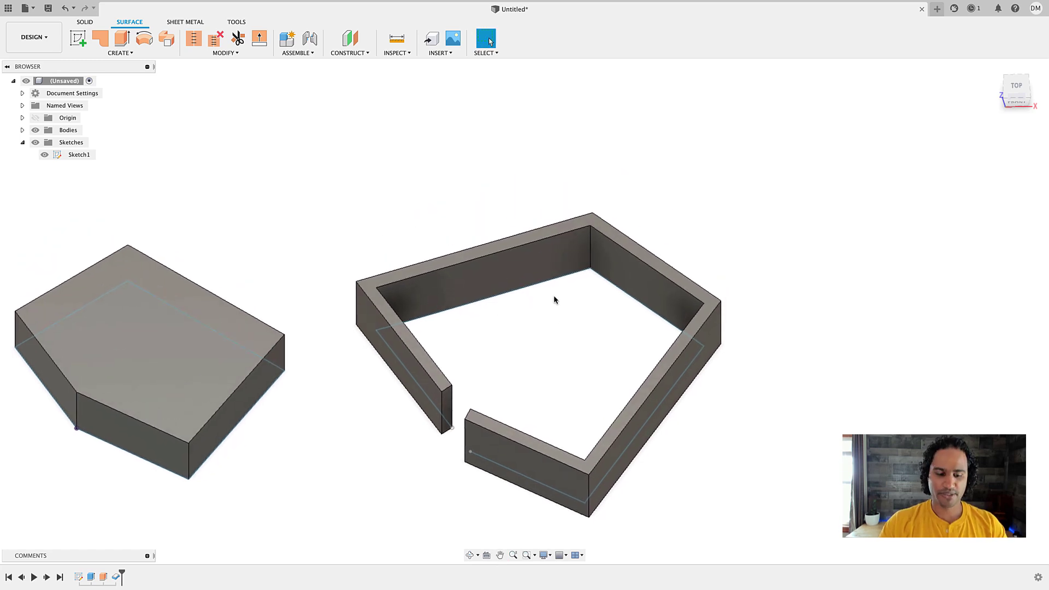
# Undo the thickening and the surface extrusion of the open outline, and return to the solid modelling tools.
pyautogui.click(64, 9)
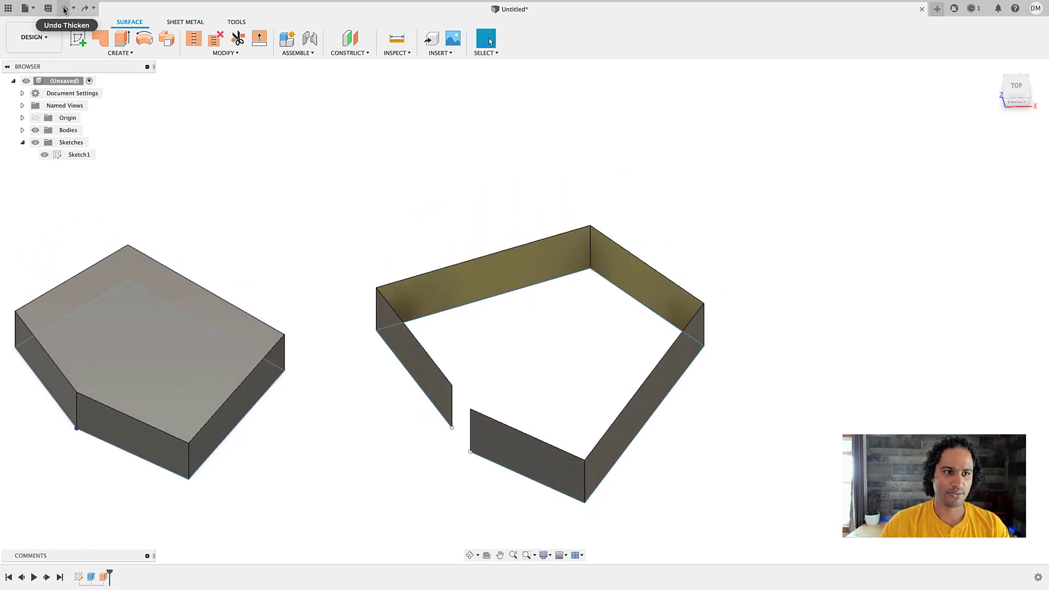
pyautogui.click(64, 9)
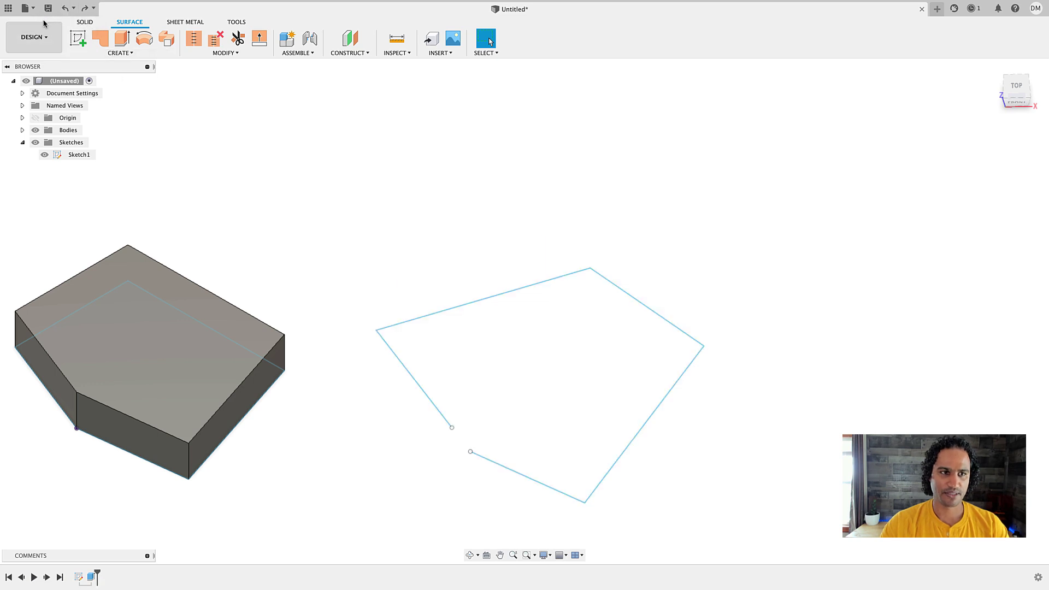
pyautogui.click(84, 22)
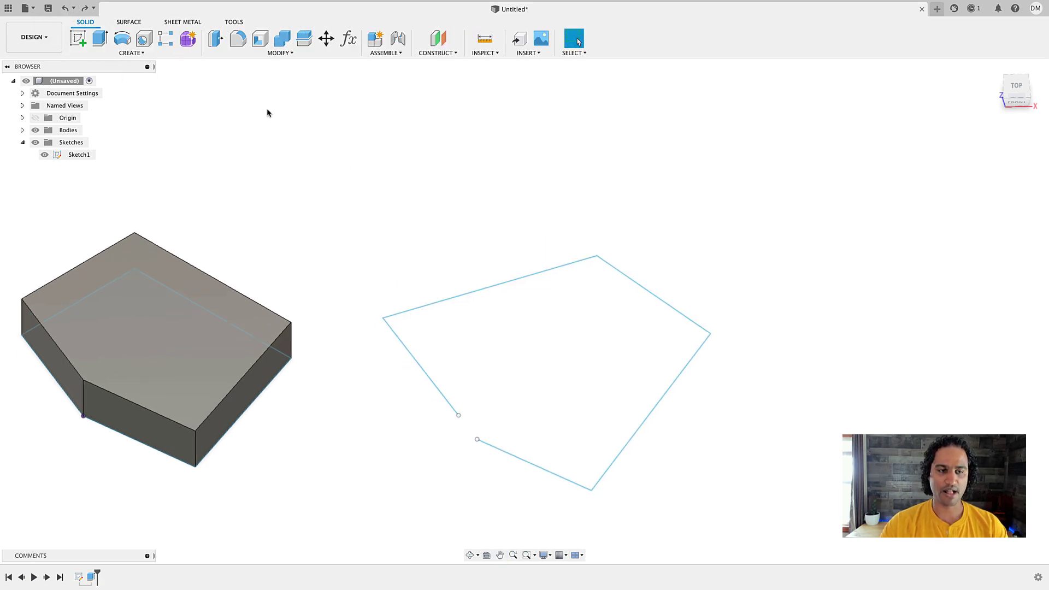
pyautogui.click(135, 54)
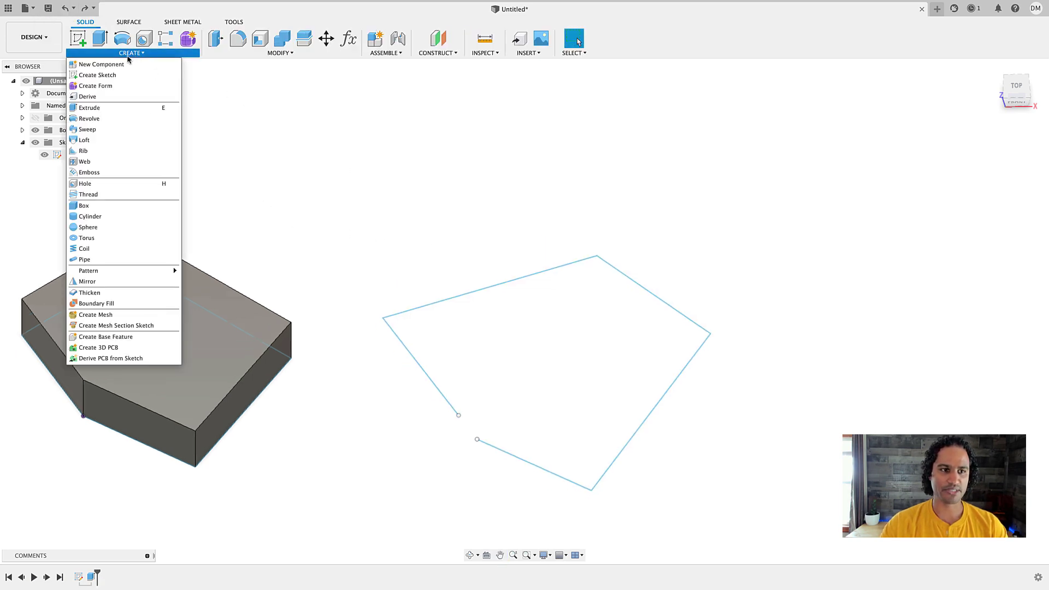
pyautogui.click(82, 109)
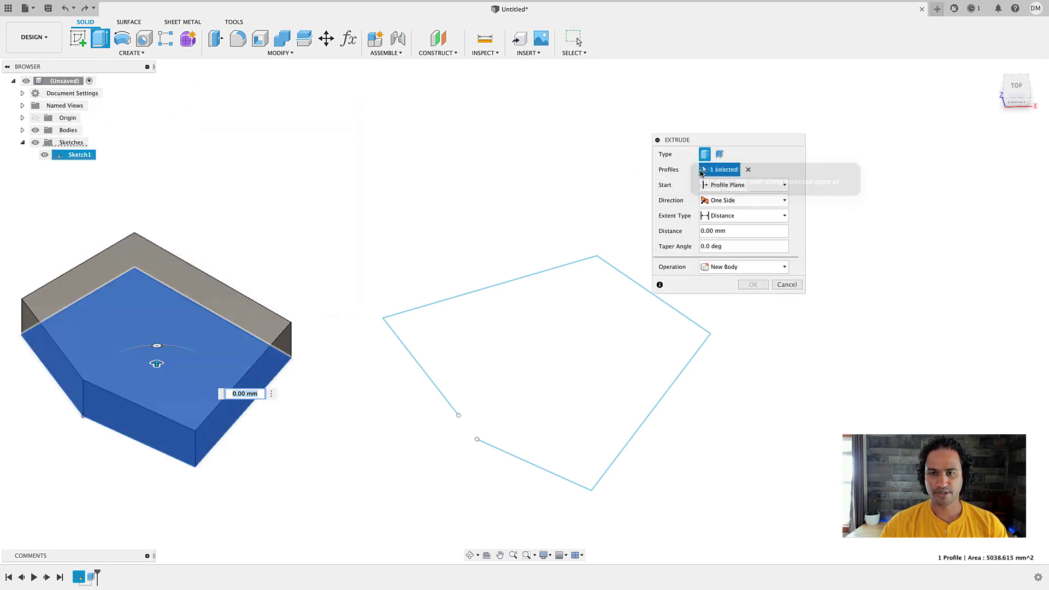
pyautogui.moveTo(586, 258); pyautogui.dragTo(515, 238, button='middle')
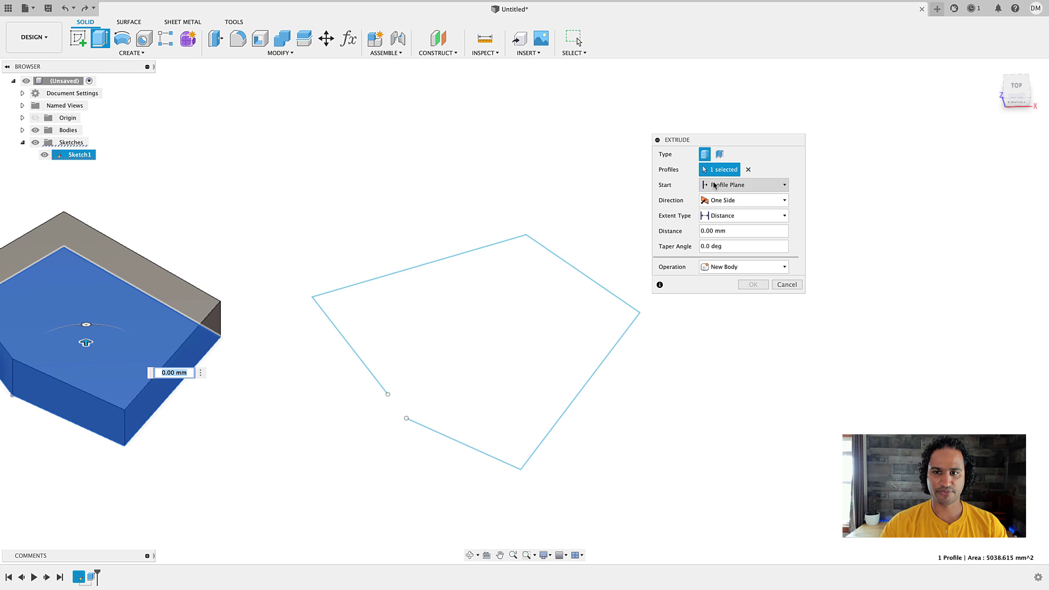
pyautogui.click(718, 155)
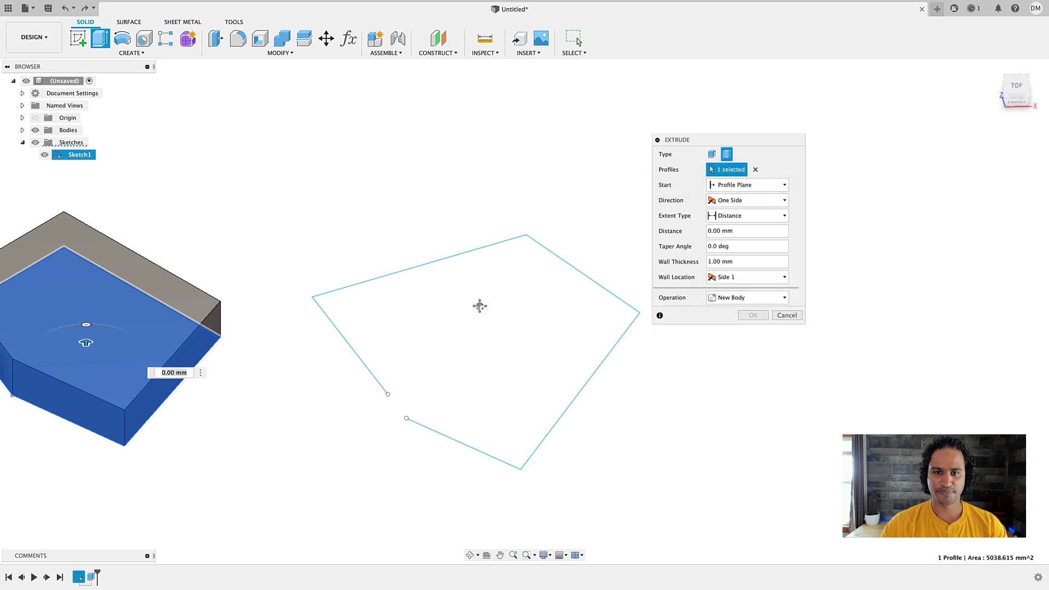
pyautogui.moveTo(487, 302); pyautogui.dragTo(536, 274, button='middle')
pyautogui.click(495, 229)
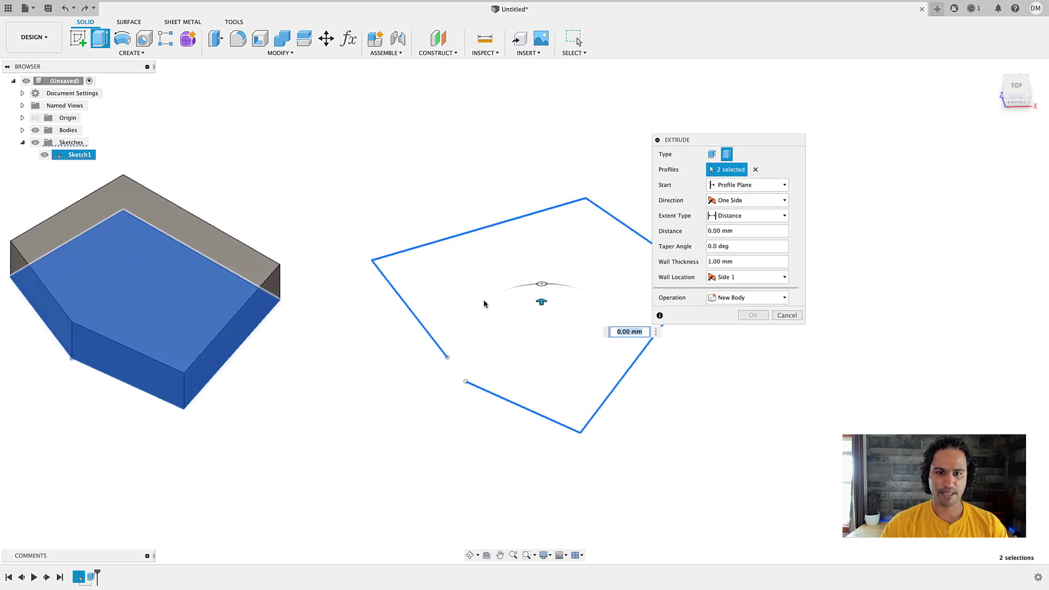
pyautogui.moveTo(620, 383); pyautogui.dragTo(583, 387, button='middle')
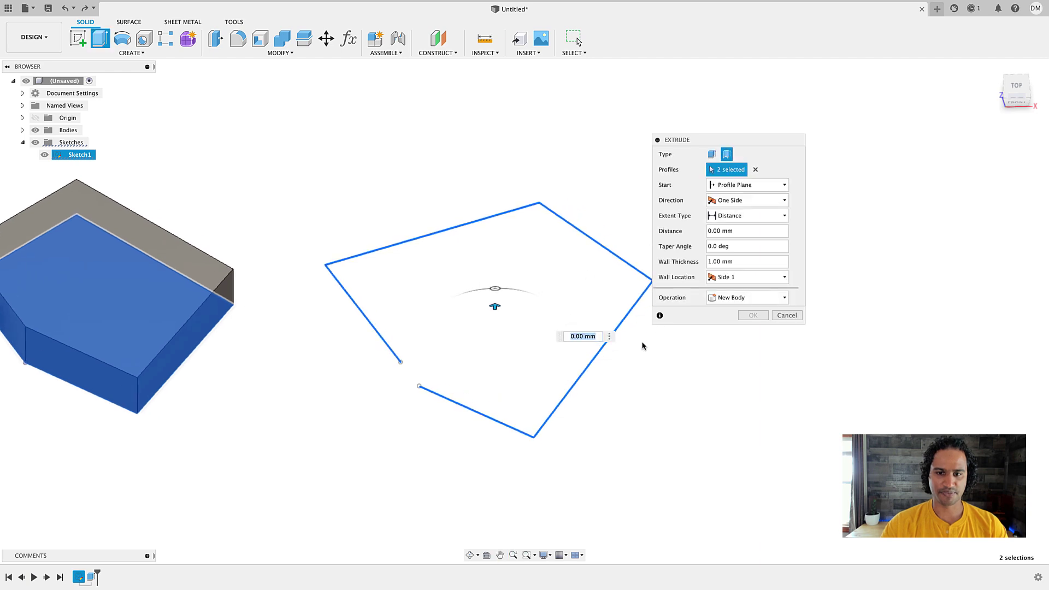
pyautogui.keyDown('shift'); pyautogui.moveTo(517, 433); pyautogui.dragTo(531, 415, button='middle'); pyautogui.keyUp('shift')
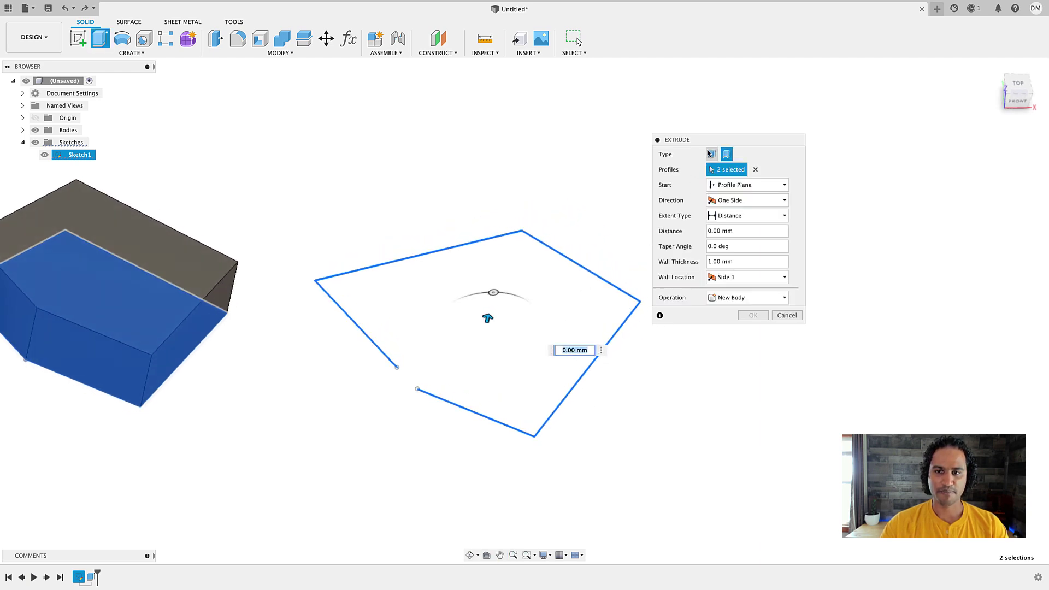
pyautogui.moveTo(538, 308); pyautogui.dragTo(683, 331, button='middle')
pyautogui.moveTo(834, 113); pyautogui.dragTo(770, 104)
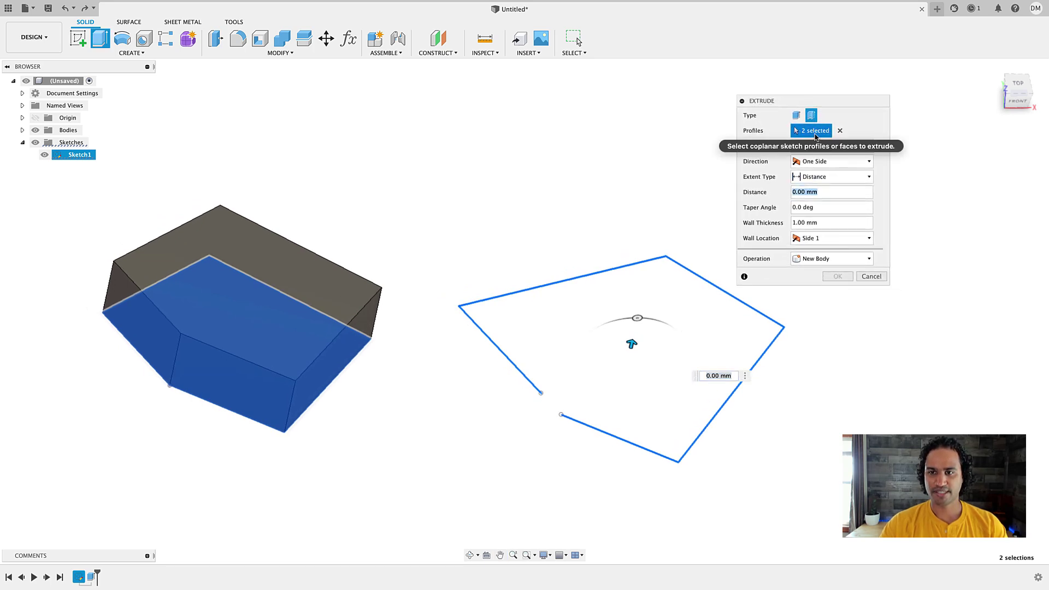
pyautogui.press('Escape')
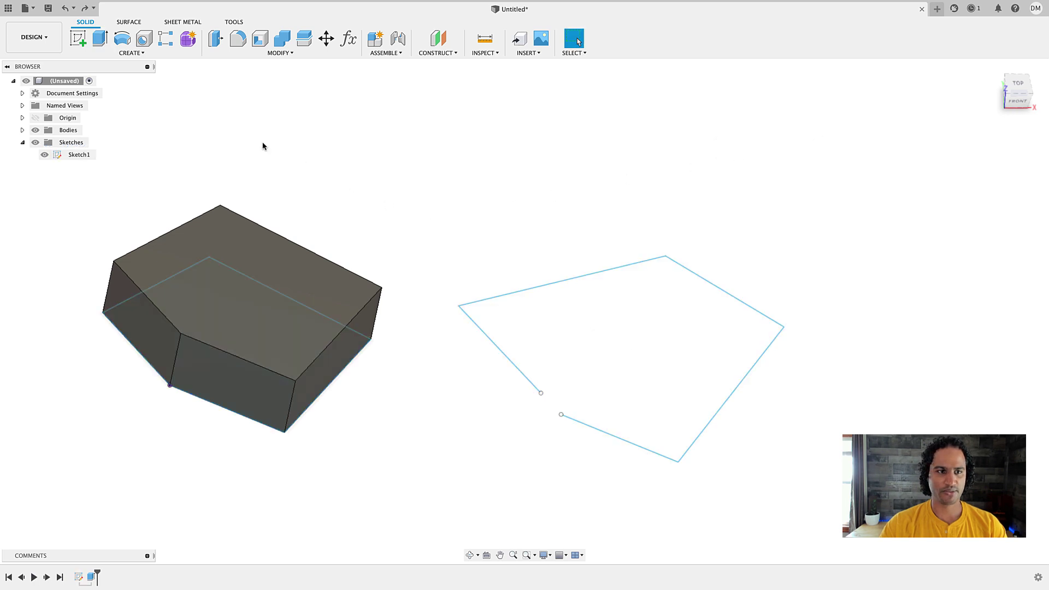
# Start a thin extrusion and make the open outline its only profile, removing the closed outline from the selection.
pyautogui.click(131, 53)
pyautogui.click(109, 112)
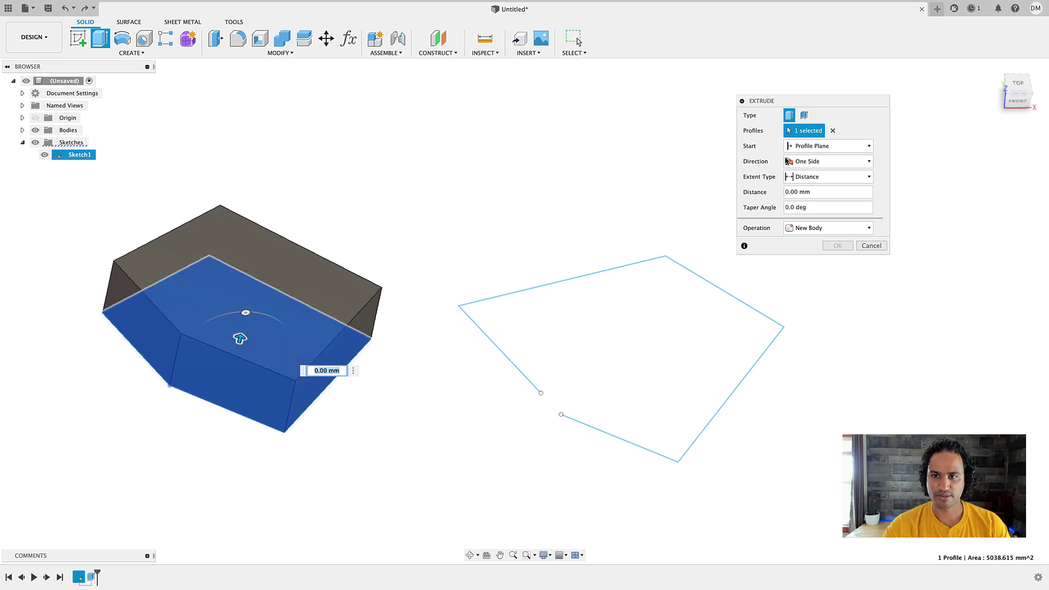
pyautogui.click(804, 114)
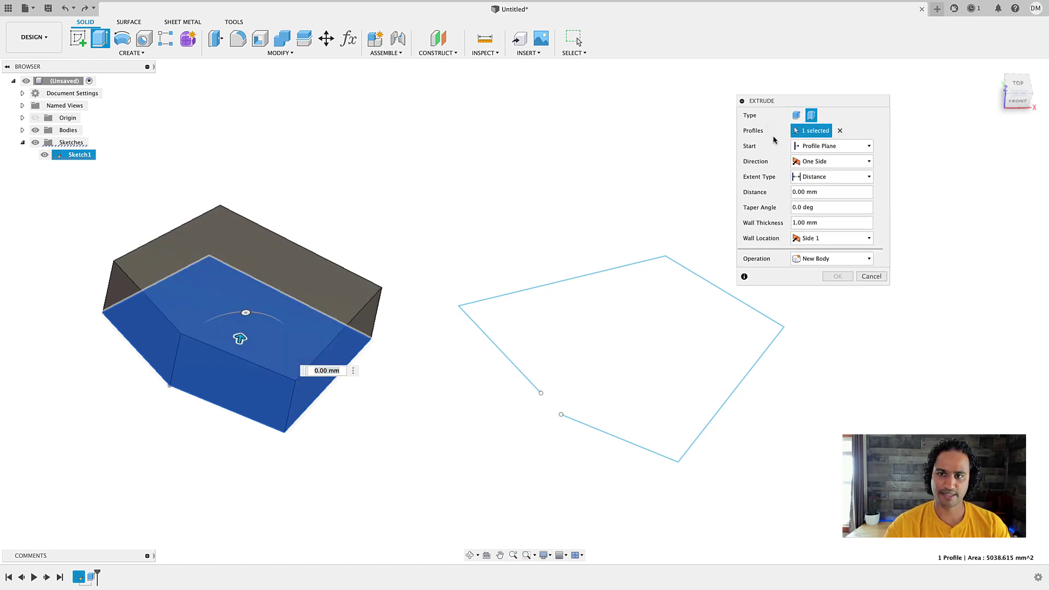
pyautogui.click(636, 266)
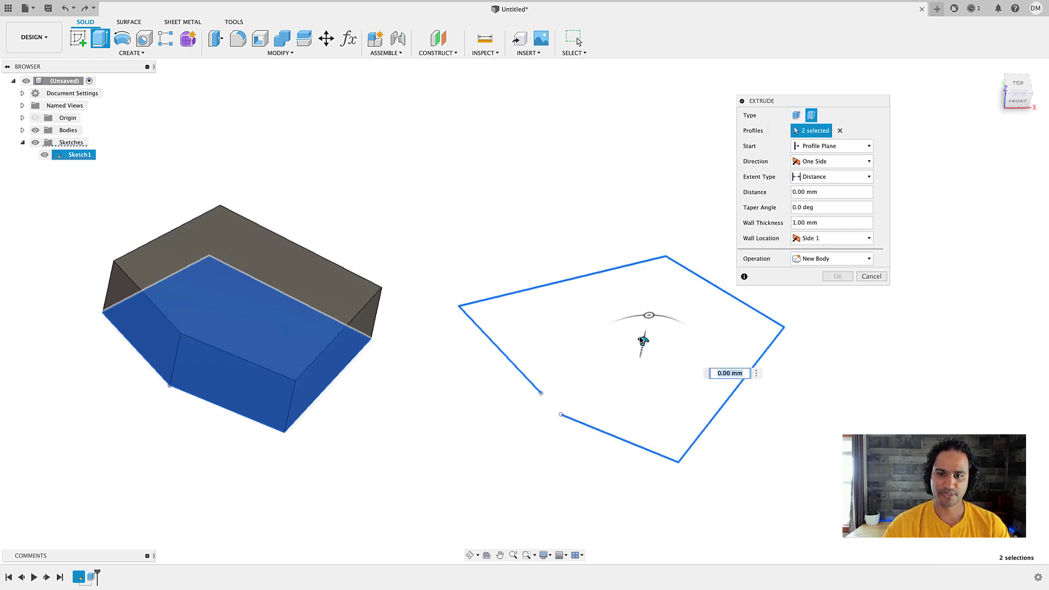
pyautogui.moveTo(641, 345); pyautogui.dragTo(664, 236)
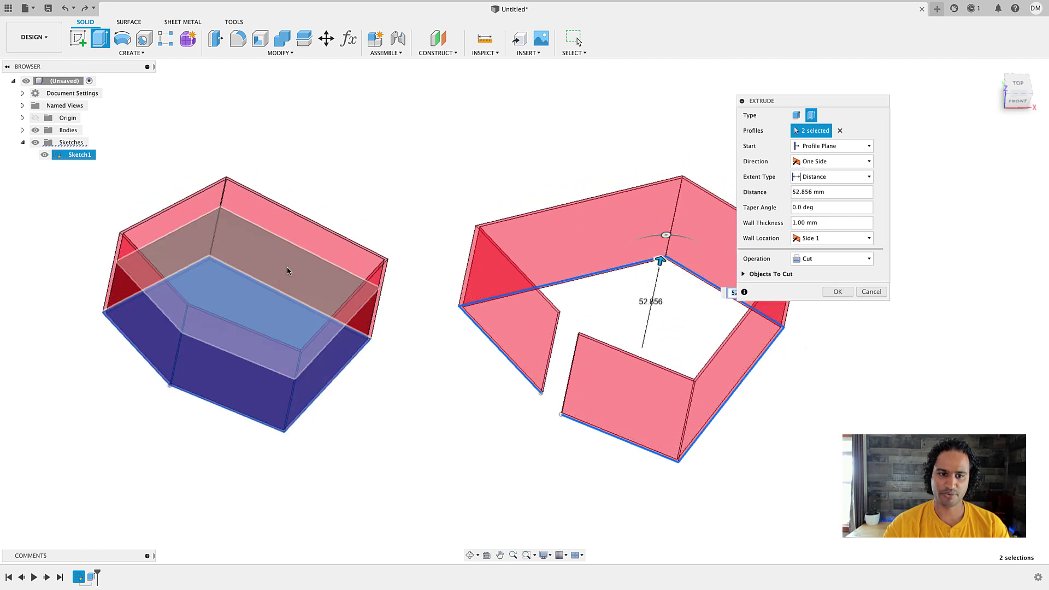
pyautogui.click(839, 131)
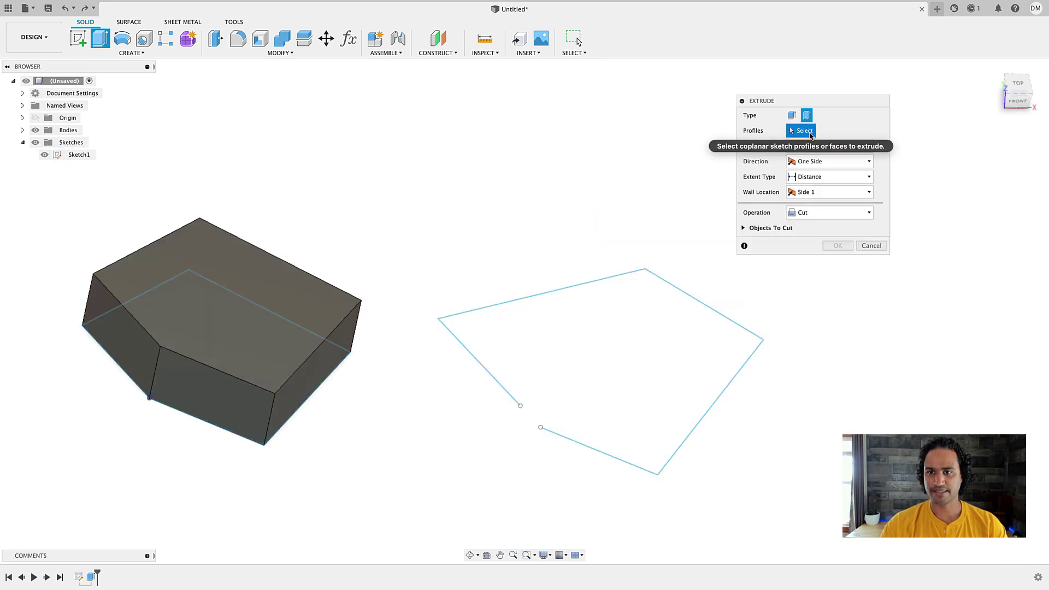
pyautogui.click(598, 284)
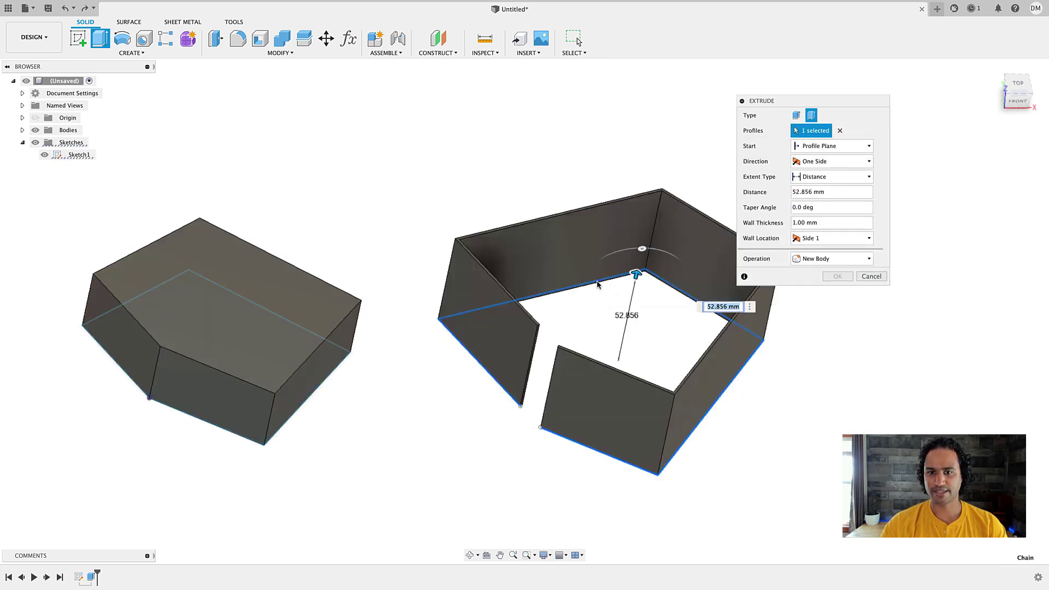
# Extrude the open outline upward 50 mm as a new thin-walled body with a 5 mm wall thickness on Side 1.
pyautogui.moveTo(588, 262)
pyautogui.mouseDown()
pyautogui.moveTo(574, 304)
pyautogui.moveTo(583, 281)
pyautogui.mouseUp()
pyautogui.moveTo(561, 357); pyautogui.dragTo(531, 312, button='middle')
pyautogui.scroll(3, 527, 303)
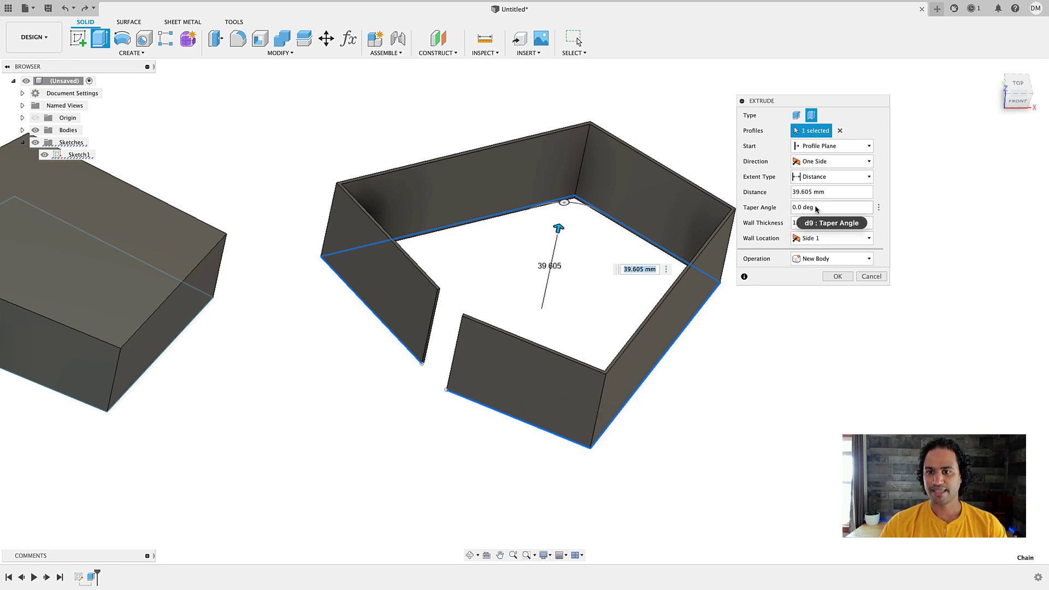
pyautogui.click(794, 223)
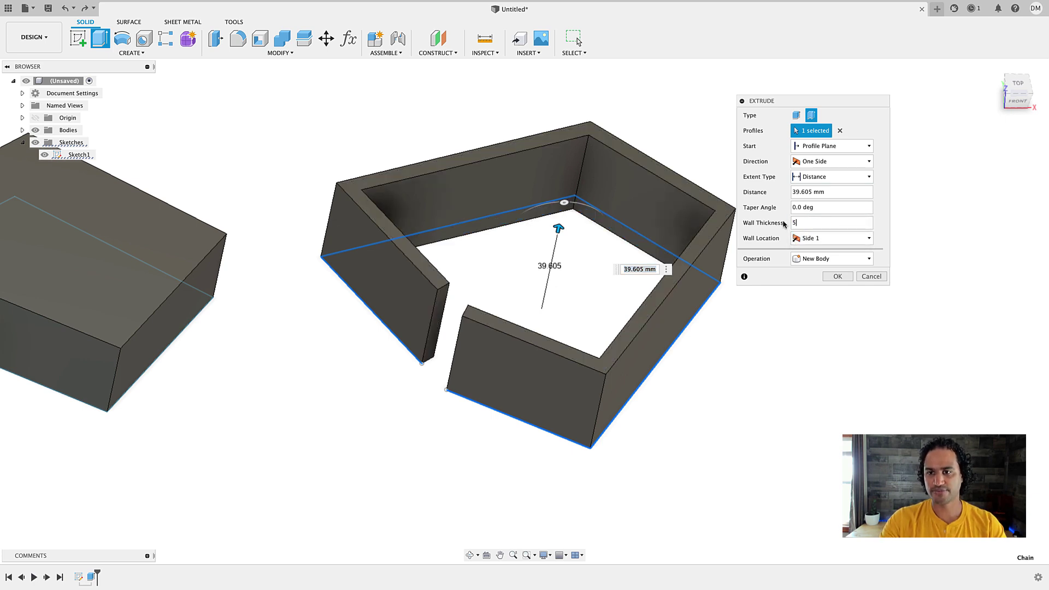
pyautogui.moveTo(556, 228)
pyautogui.mouseDown()
pyautogui.moveTo(567, 201)
pyautogui.moveTo(569, 219)
pyautogui.mouseUp()
pyautogui.click(820, 192)
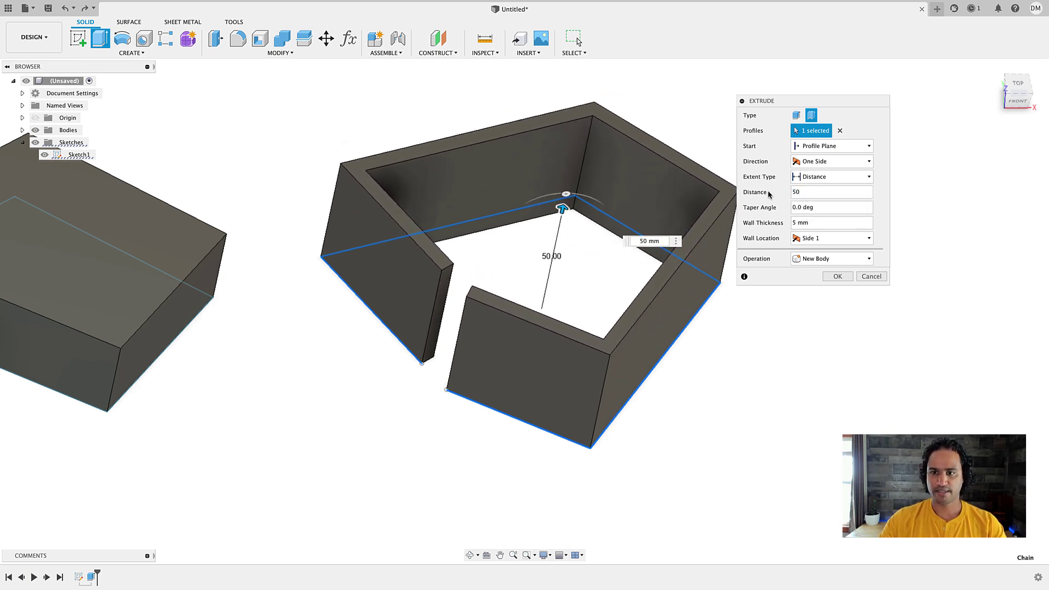
pyautogui.press('Return')
pyautogui.scroll(-3, 573, 313)
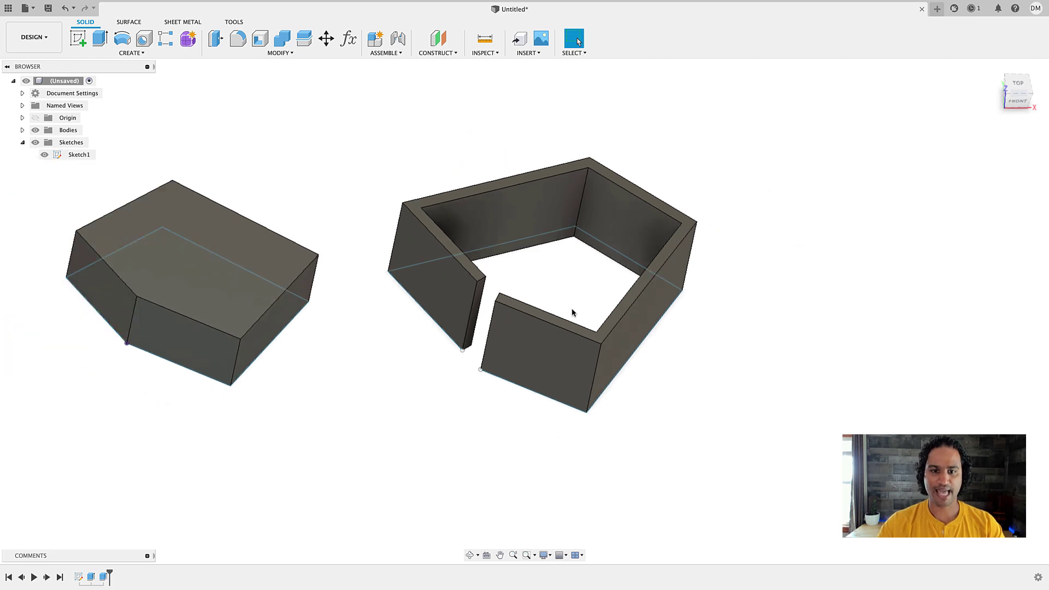
# Reopen the thin extrusion for editing, review its distance and taper angle options, and leave without changes.
pyautogui.doubleClick(103, 577)
pyautogui.moveTo(579, 307); pyautogui.dragTo(554, 353, button='middle')
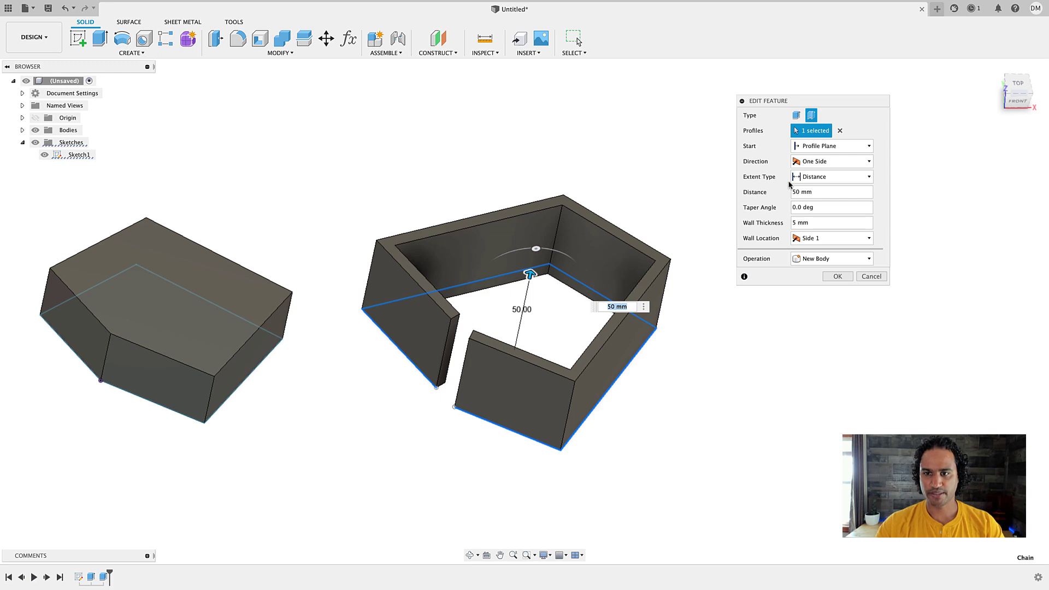
pyautogui.click(800, 207)
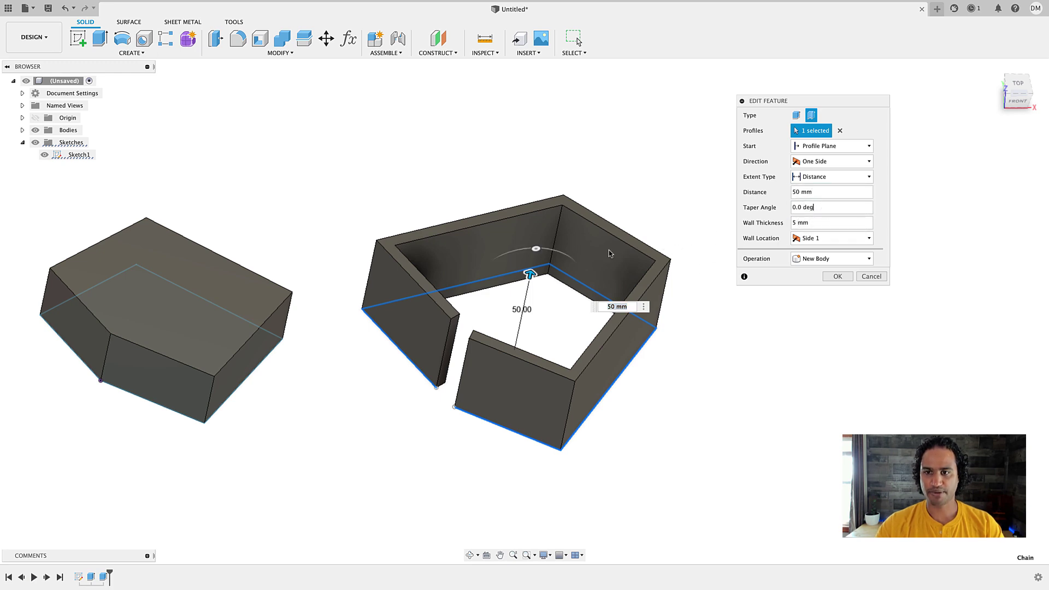
pyautogui.moveTo(577, 253); pyautogui.dragTo(580, 237, button='middle')
pyautogui.moveTo(543, 238)
pyautogui.mouseDown()
pyautogui.moveTo(524, 237)
pyautogui.moveTo(550, 242)
pyautogui.moveTo(522, 244)
pyautogui.moveTo(537, 249)
pyautogui.mouseUp()
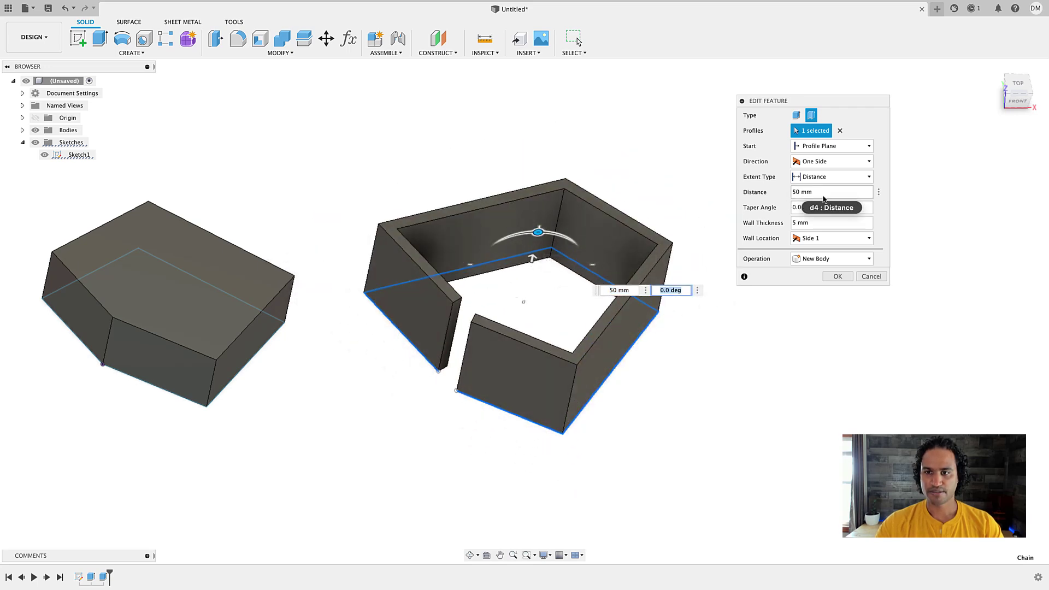
pyautogui.click(872, 277)
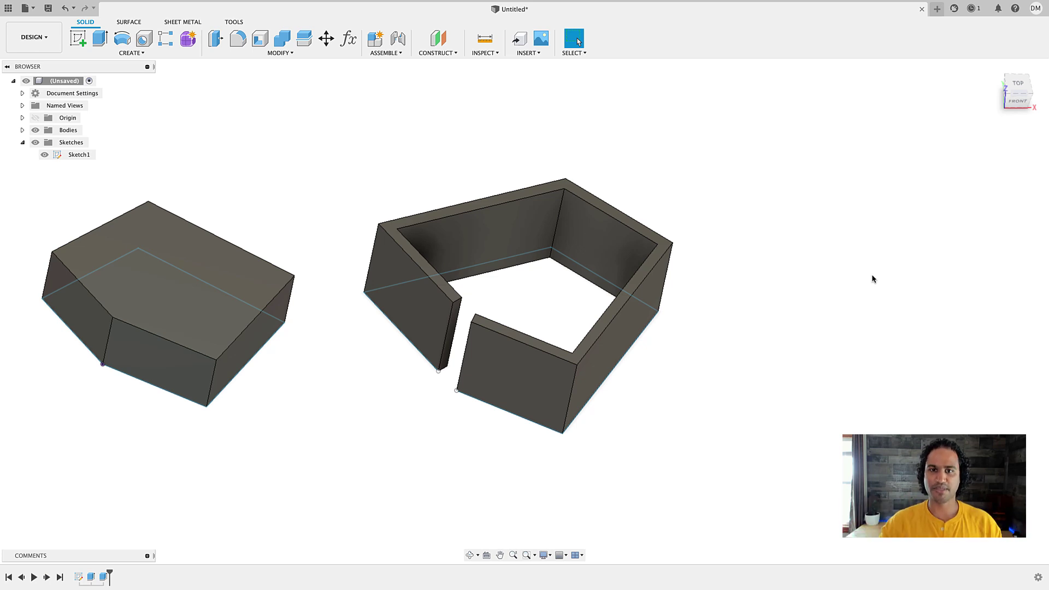
# Create a new design and start a sketch on the horizontal XY plane.
pyautogui.click(938, 9)
pyautogui.click(76, 40)
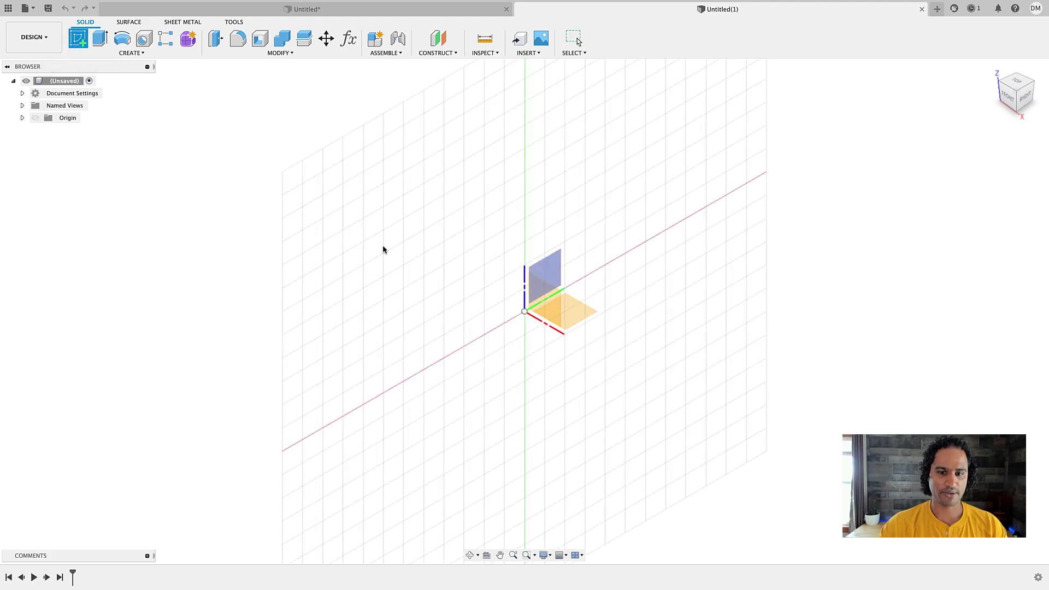
pyautogui.click(579, 316)
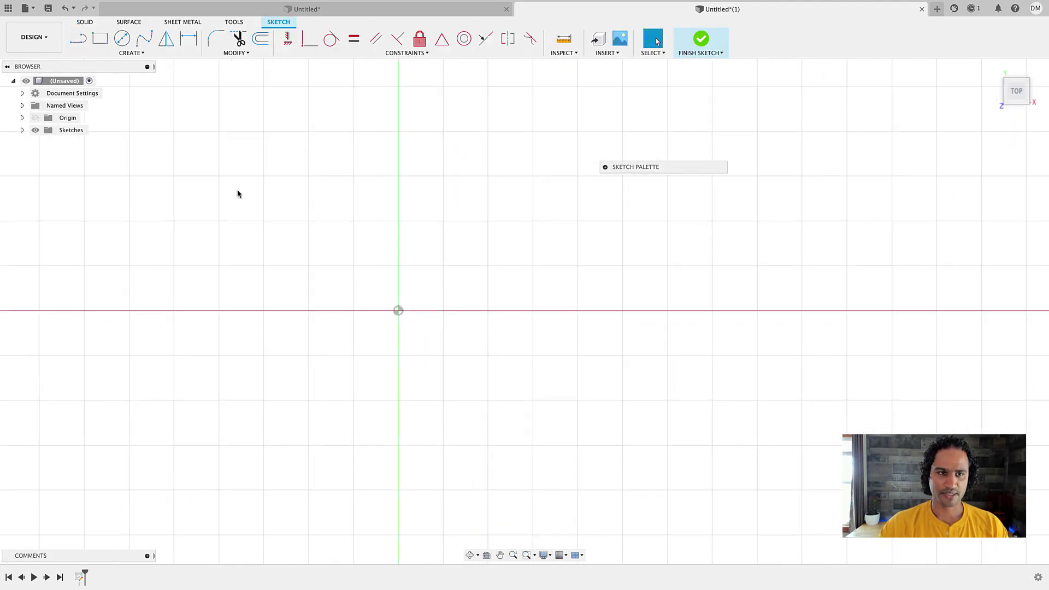
# Draw the inner turns of a square line spiral from the origin: 10 mm up, 10 right, 20 down, 20 left, 30 up, 30 right.
pyautogui.click(127, 53)
pyautogui.click(111, 65)
pyautogui.scroll(2, 374, 298)
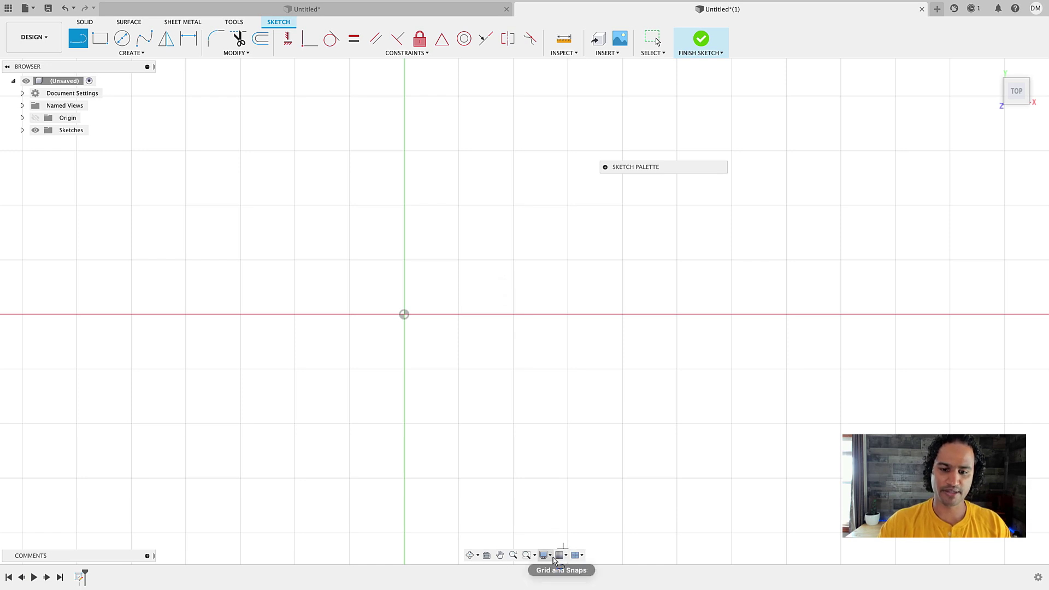
pyautogui.click(565, 556)
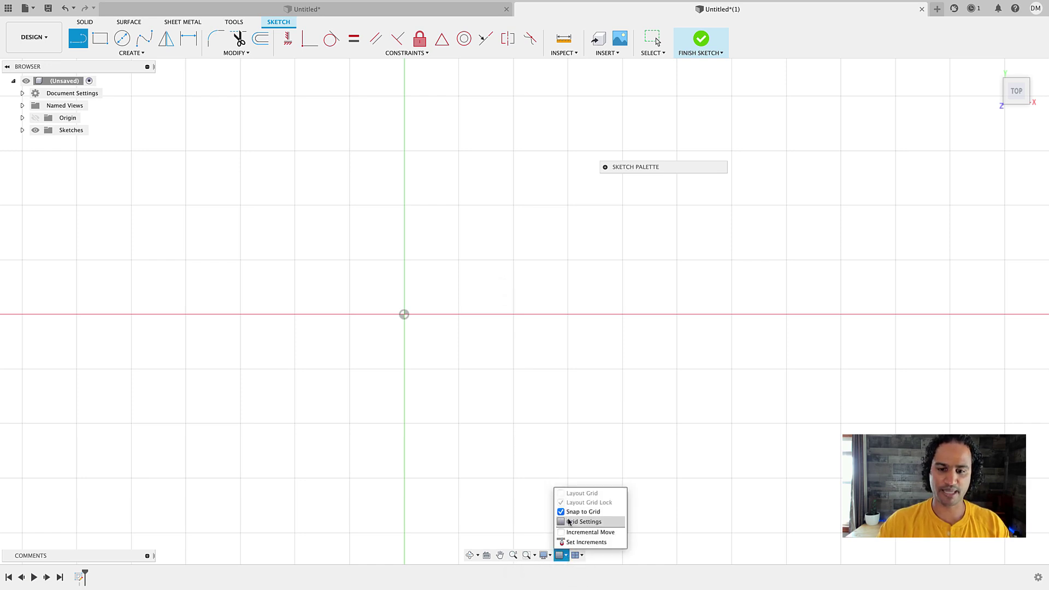
pyautogui.click(376, 296)
pyautogui.click(405, 316)
pyautogui.scroll(1, 405, 265)
pyautogui.click(404, 261)
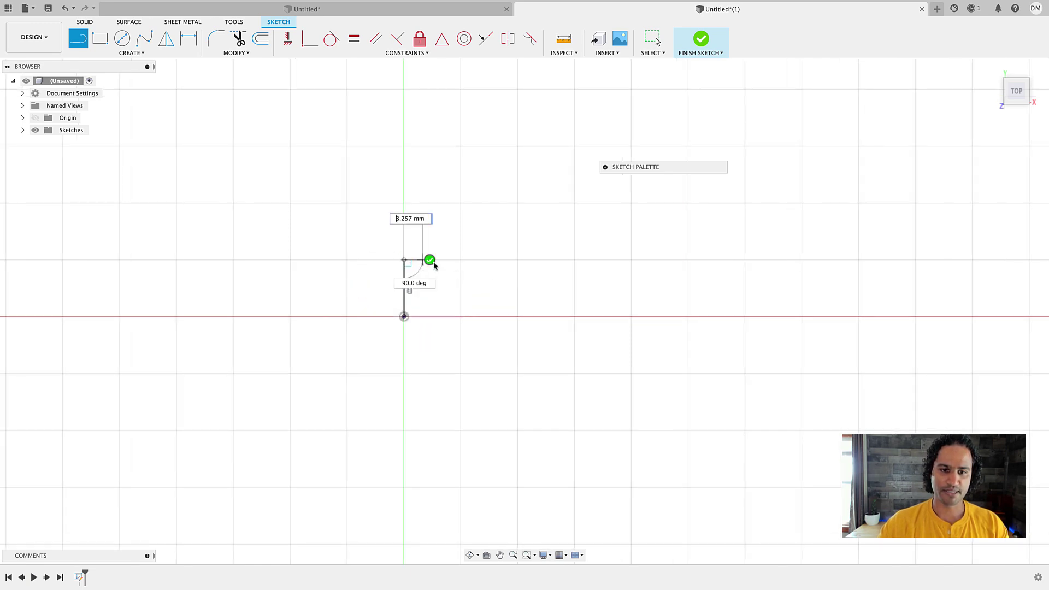
pyautogui.click(461, 260)
pyautogui.click(461, 373)
pyautogui.click(347, 373)
pyautogui.click(347, 203)
pyautogui.click(517, 203)
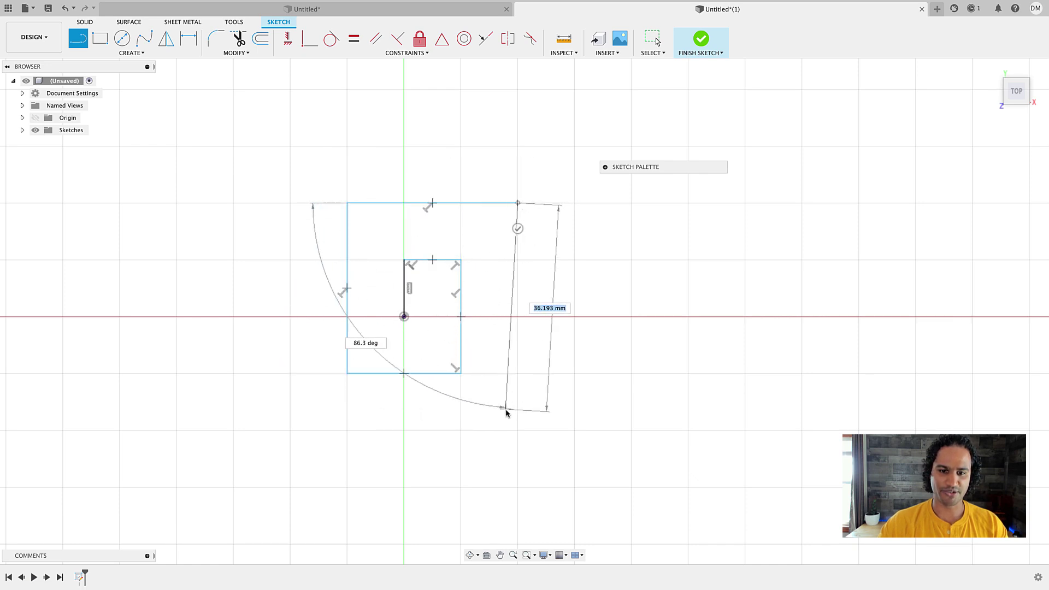
# Continue the spiral outward with lines 40 mm down, 40 left, 50 up, 50 right, 60 down and 50 left, and end the chain.
pyautogui.click(517, 430)
pyautogui.click(290, 430)
pyautogui.click(290, 146)
pyautogui.click(574, 146)
pyautogui.click(575, 487)
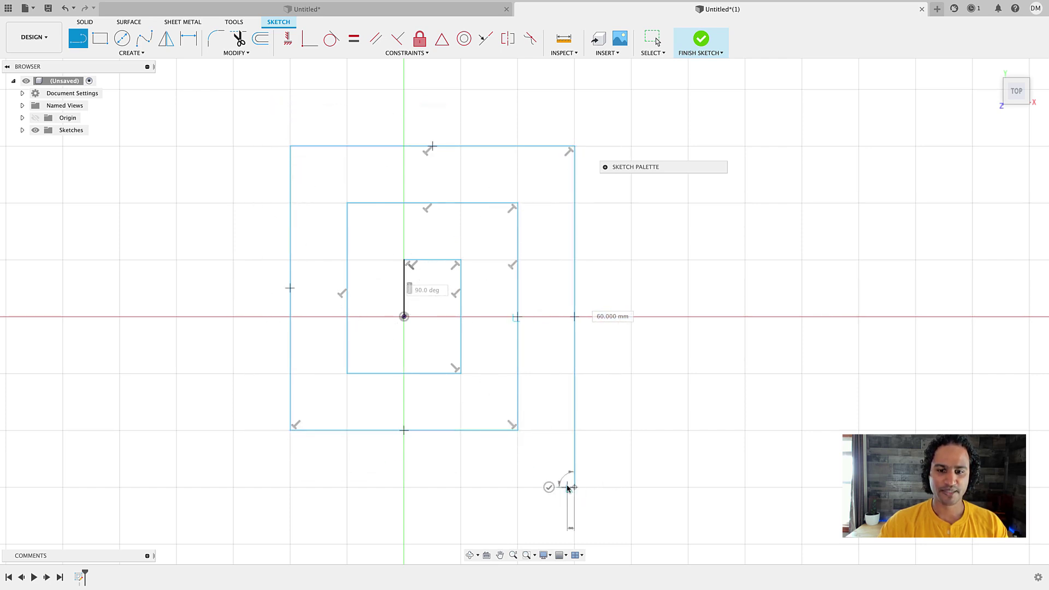
pyautogui.click(290, 487)
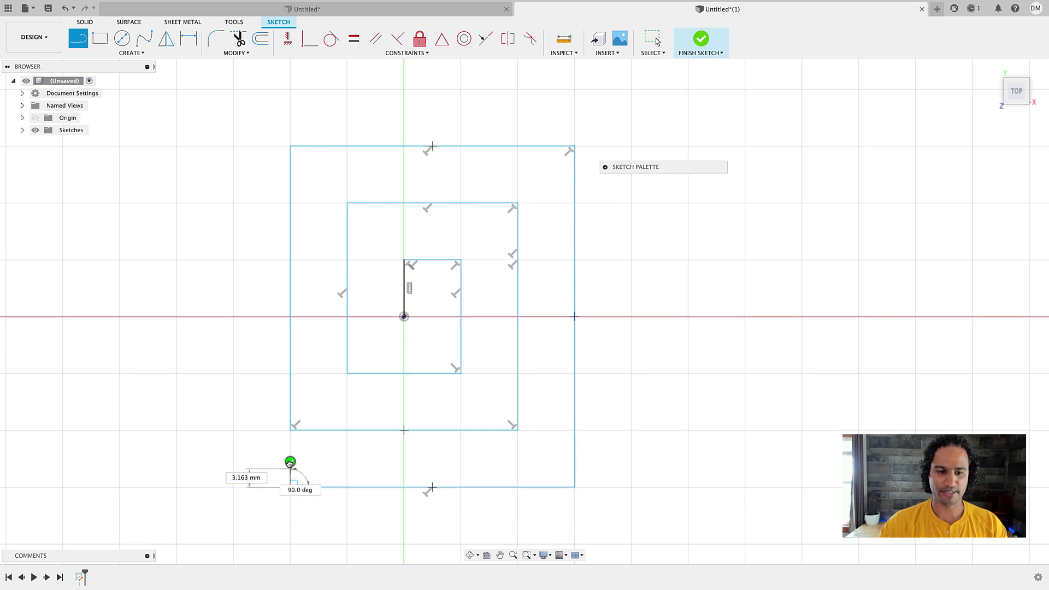
pyautogui.press('Escape')
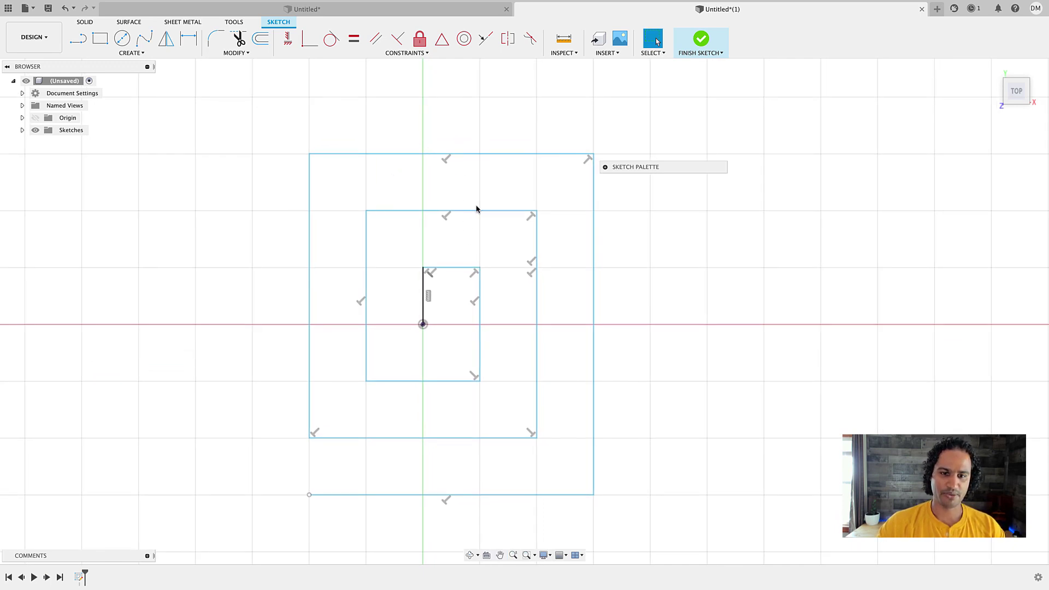
# Offset the whole spiral chain 1 mm toward its inner side.
pyautogui.click(237, 54)
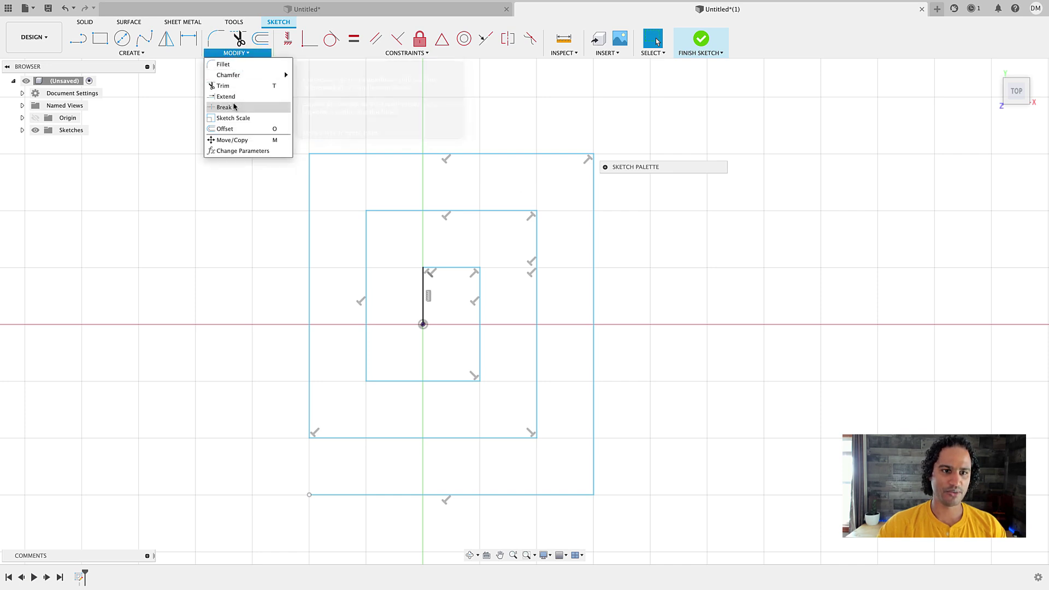
pyautogui.click(234, 130)
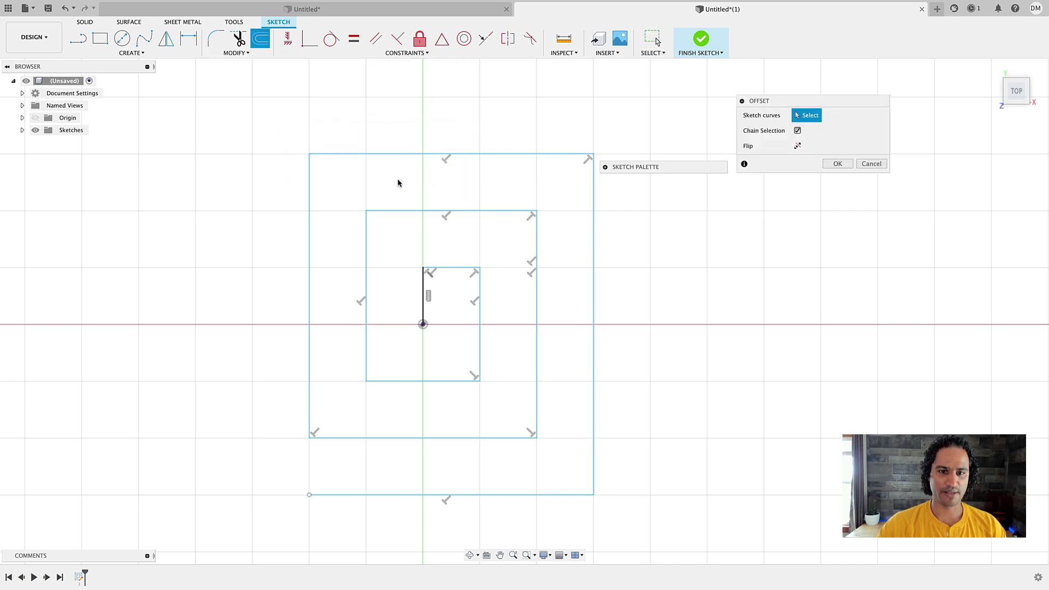
pyautogui.click(459, 158)
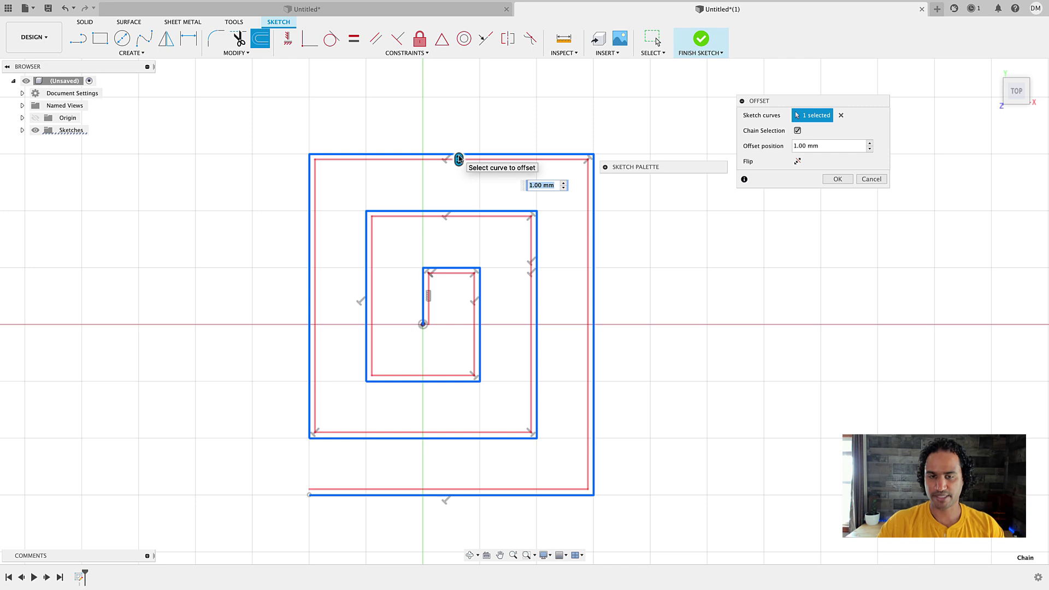
pyautogui.press('Return')
# Offset the original spiral chain 1 mm toward its outer side, opposite the first offset.
pyautogui.rightClick(513, 131)
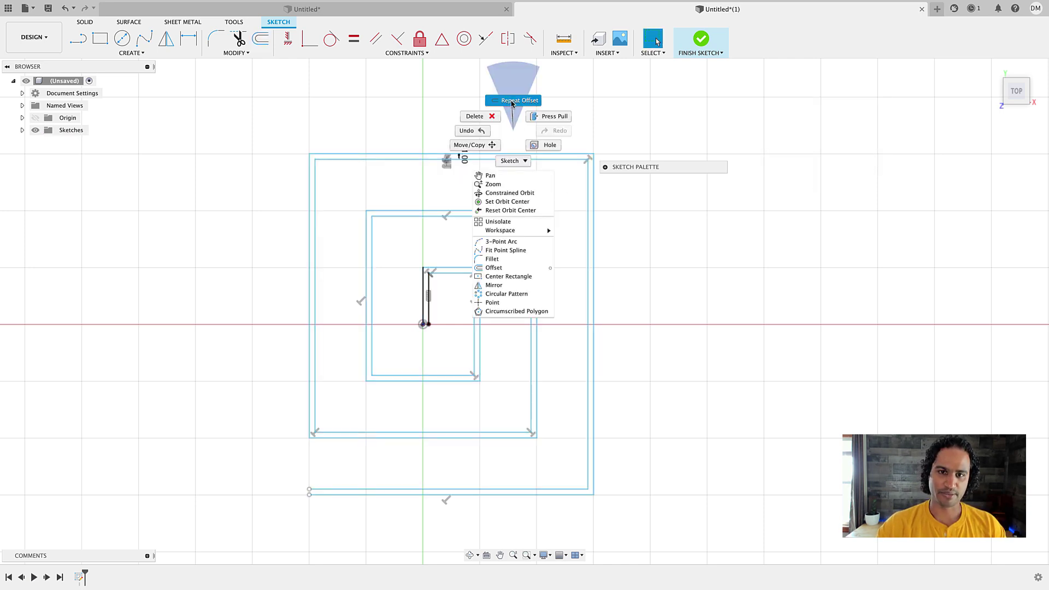
pyautogui.click(513, 104)
pyautogui.scroll(5, 475, 159)
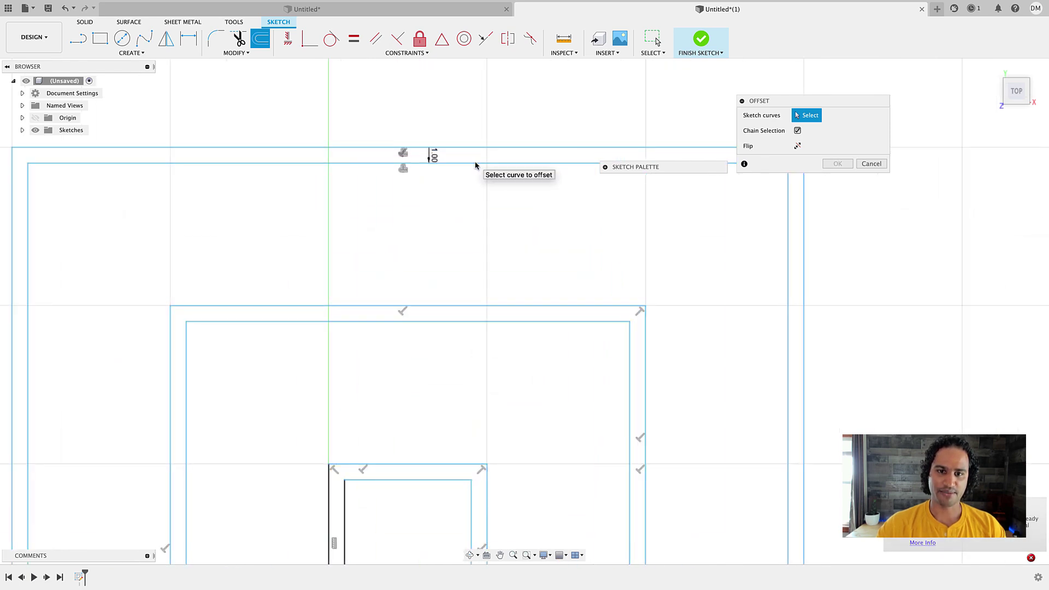
pyautogui.click(481, 150)
pyautogui.scroll(-2, 480, 164)
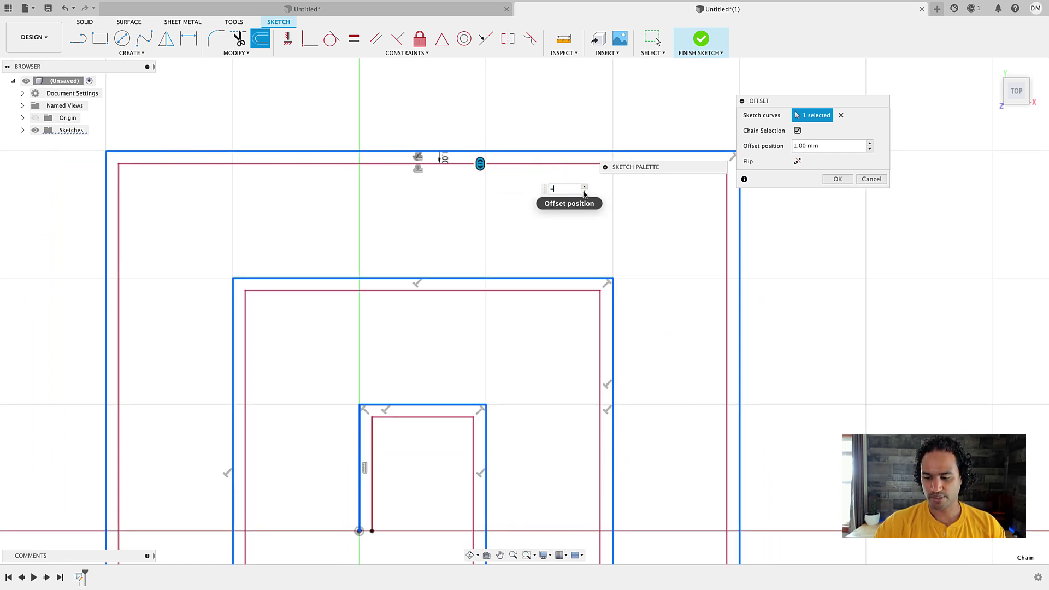
pyautogui.press('Return')
pyautogui.press('Return')
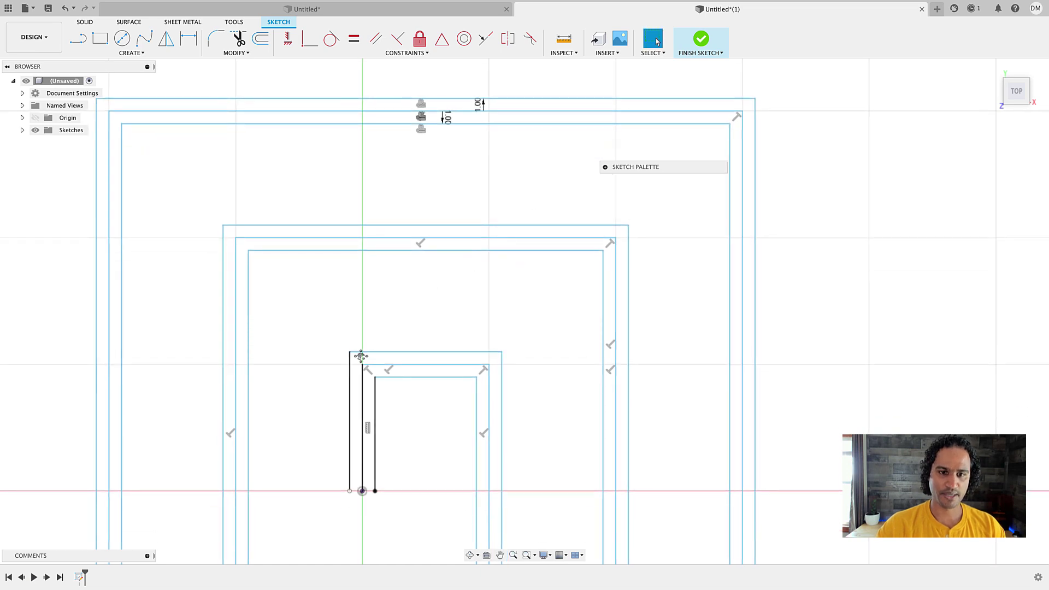
# Close the spiral channel's inner end with a line joining the two offset endpoints beside the origin.
pyautogui.scroll(3, 371, 358)
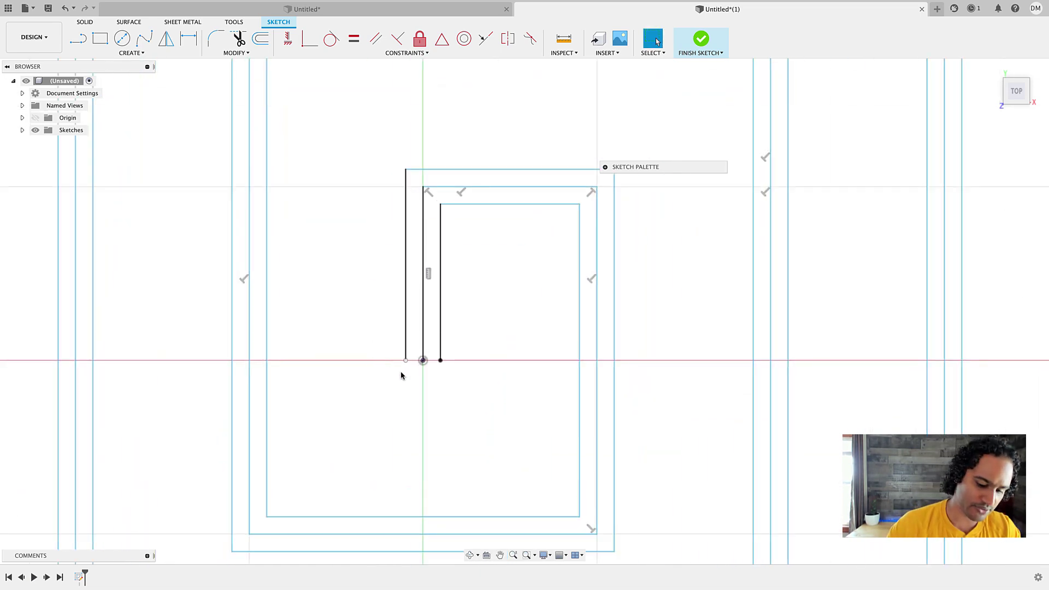
pyautogui.press('l')
pyautogui.scroll(3, 410, 375)
pyautogui.click(404, 349)
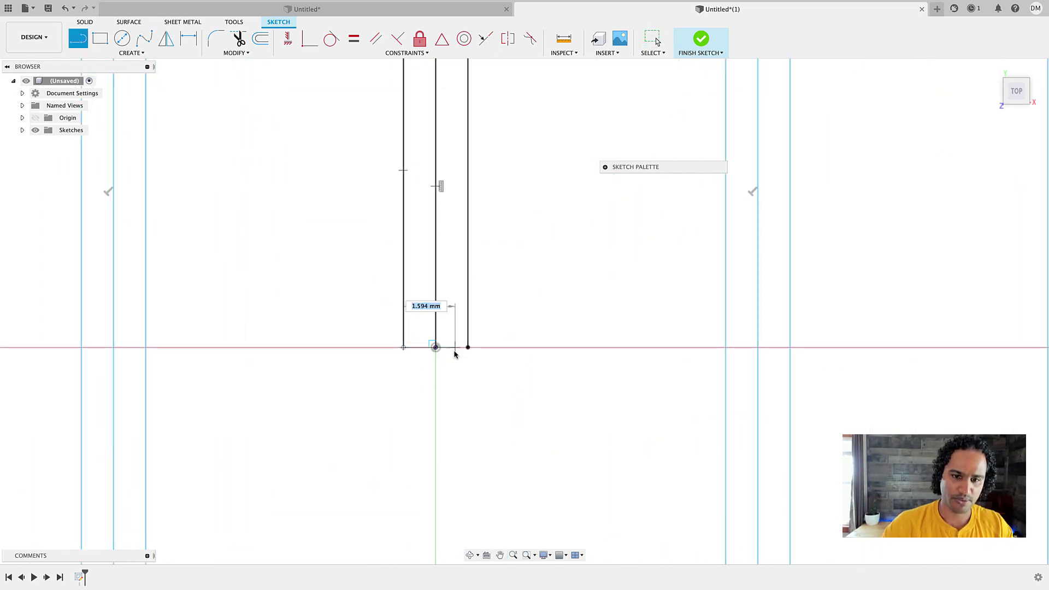
pyautogui.click(468, 347)
pyautogui.scroll(-5, 432, 373)
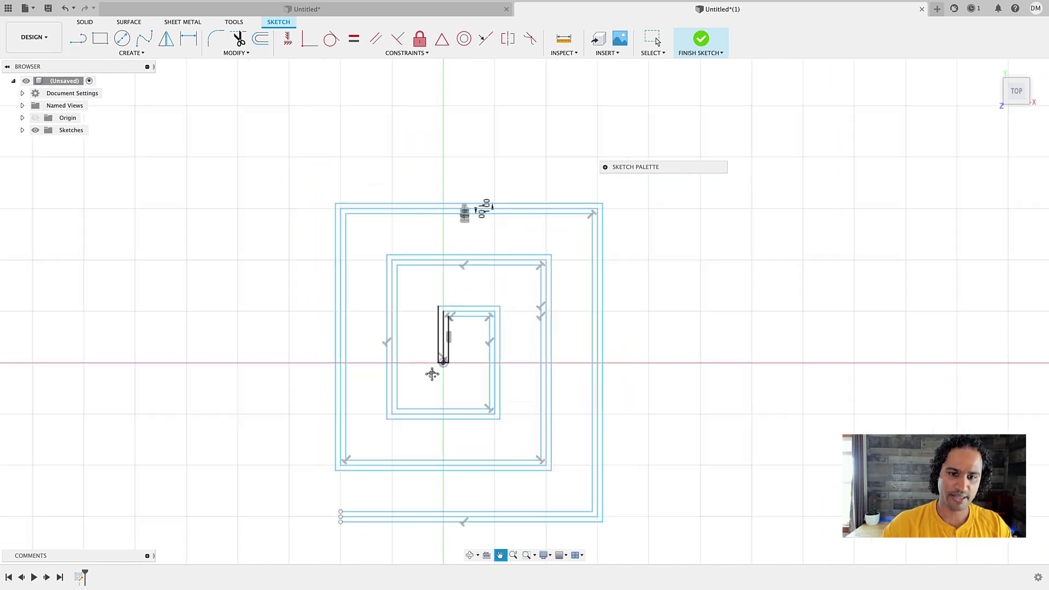
# Close the spiral channel's outer end at the lower left with a line between the two offset endpoints.
pyautogui.scroll(5, 394, 429)
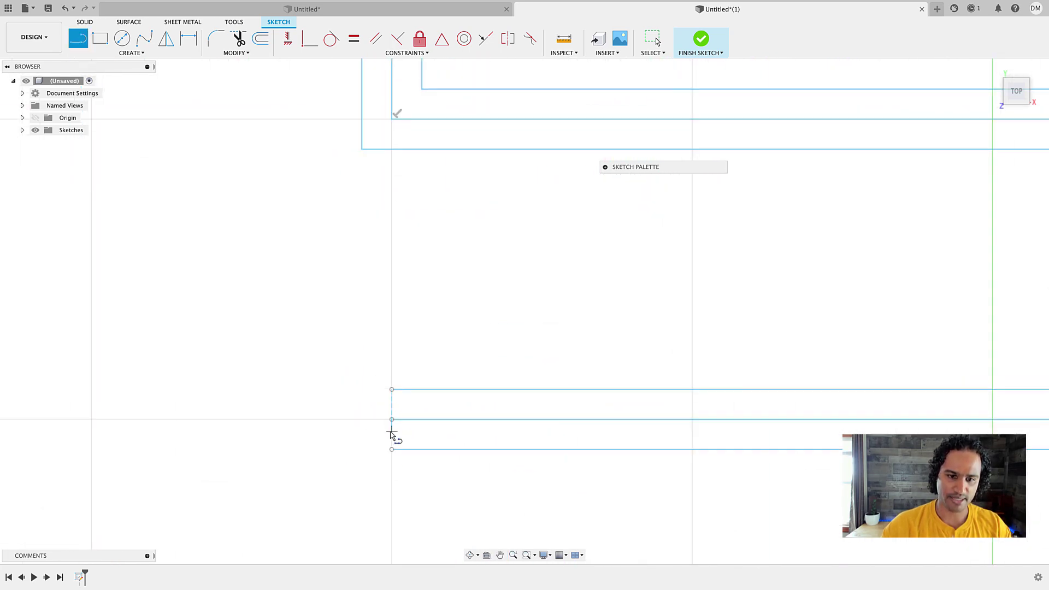
pyautogui.click(392, 449)
pyautogui.click(392, 392)
pyautogui.scroll(-5, 389, 401)
pyautogui.press('Escape')
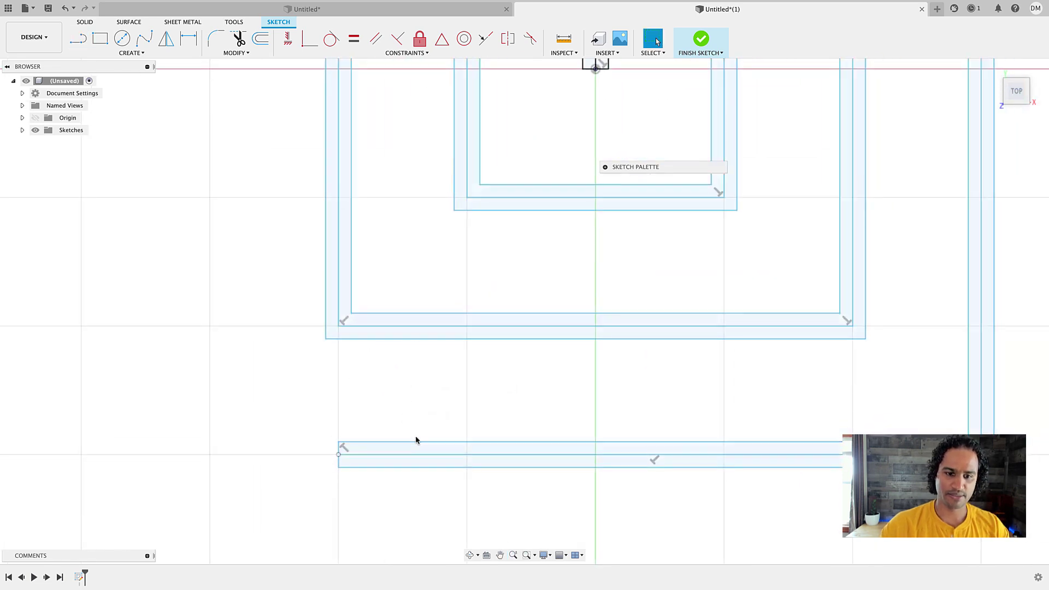
# Convert the middle spiral chain between the two offsets to construction lines and clear the selection.
pyautogui.scroll(-3, 432, 426)
pyautogui.scroll(-2, 438, 421)
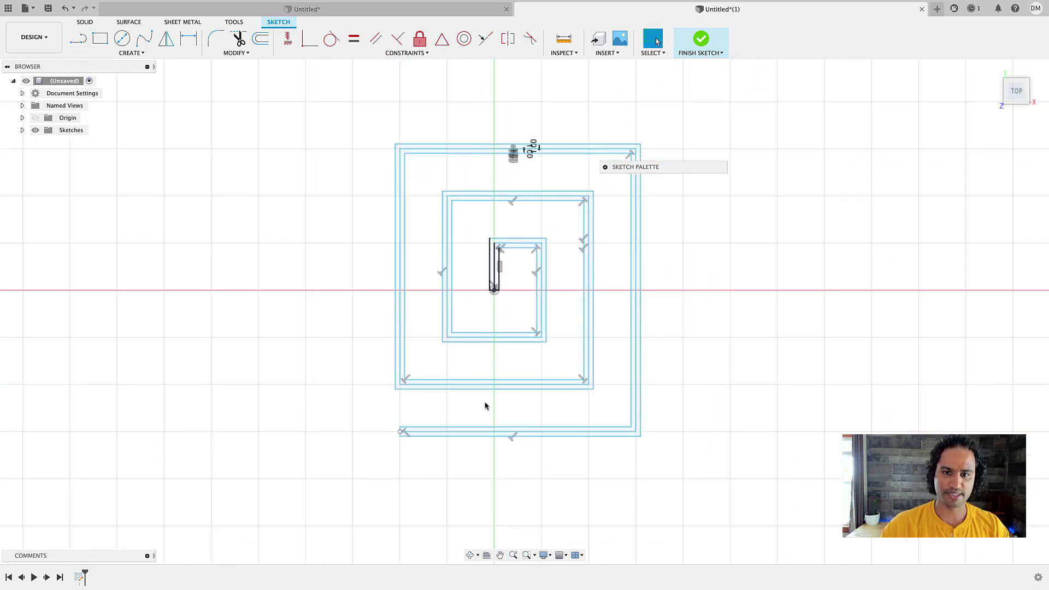
pyautogui.scroll(5, 485, 435)
pyautogui.click(487, 436)
pyautogui.scroll(3, 487, 435)
pyautogui.click(488, 429)
pyautogui.doubleClick(489, 428)
pyautogui.scroll(-3, 489, 430)
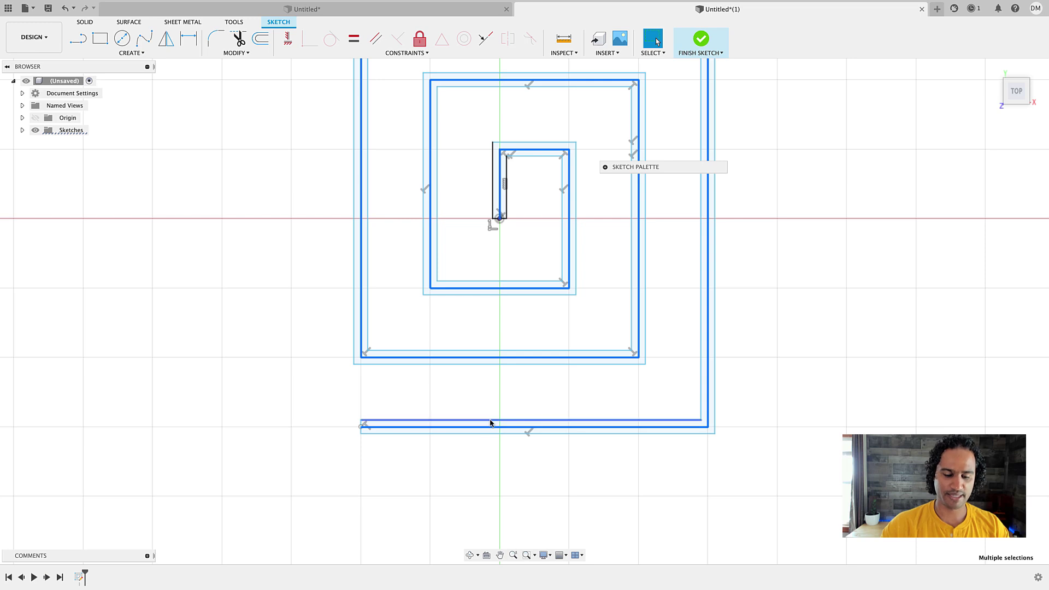
pyautogui.press('x')
pyautogui.moveTo(472, 313); pyautogui.dragTo(455, 359, button='middle')
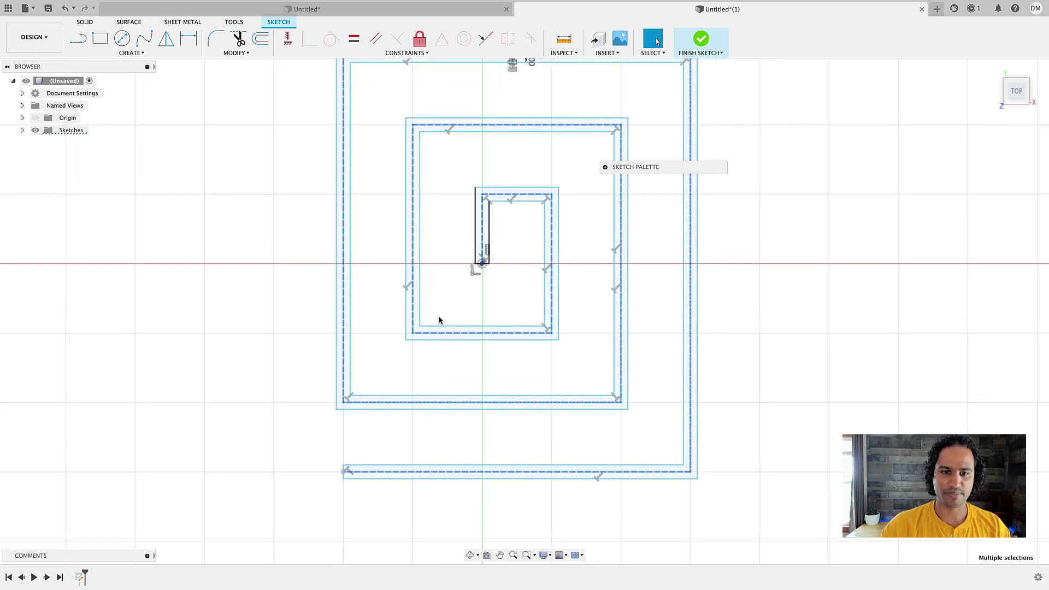
pyautogui.moveTo(429, 287); pyautogui.dragTo(419, 335, button='middle')
pyautogui.scroll(4, 448, 235)
pyautogui.click(459, 203)
pyautogui.scroll(-4, 459, 202)
pyautogui.moveTo(475, 272)
pyautogui.mouseDown(button='middle')
pyautogui.moveTo(494, 286)
pyautogui.moveTo(455, 337)
pyautogui.mouseUp(button='middle')
pyautogui.scroll(-3, 456, 337)
pyautogui.click(448, 237)
# Draw a 10 mm square above the spiral's uppermost edge, just right of the vertical axis.
pyautogui.scroll(4, 442, 255)
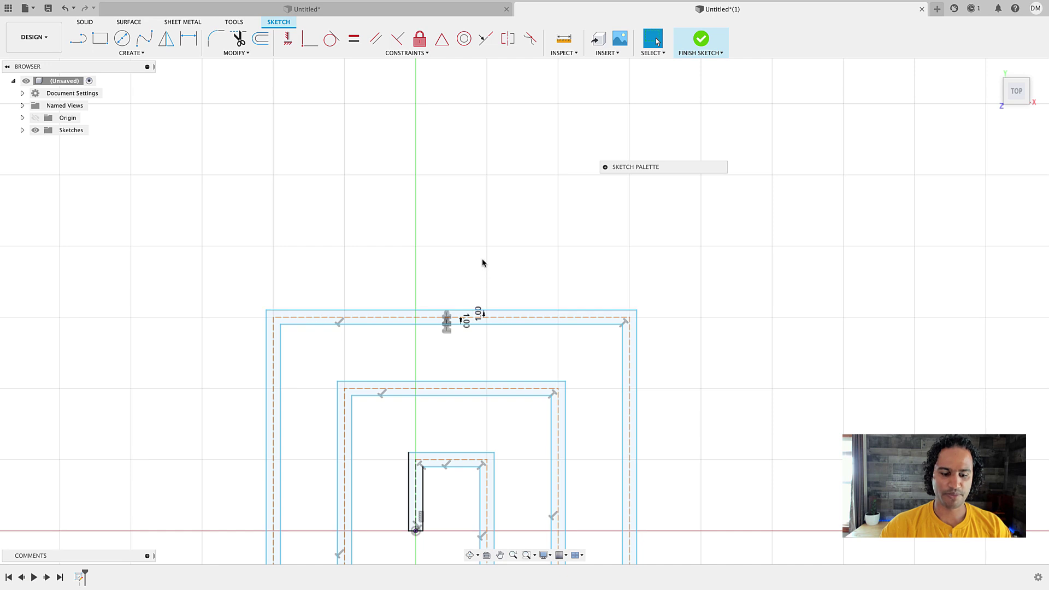
pyautogui.press('r')
pyautogui.click(487, 175)
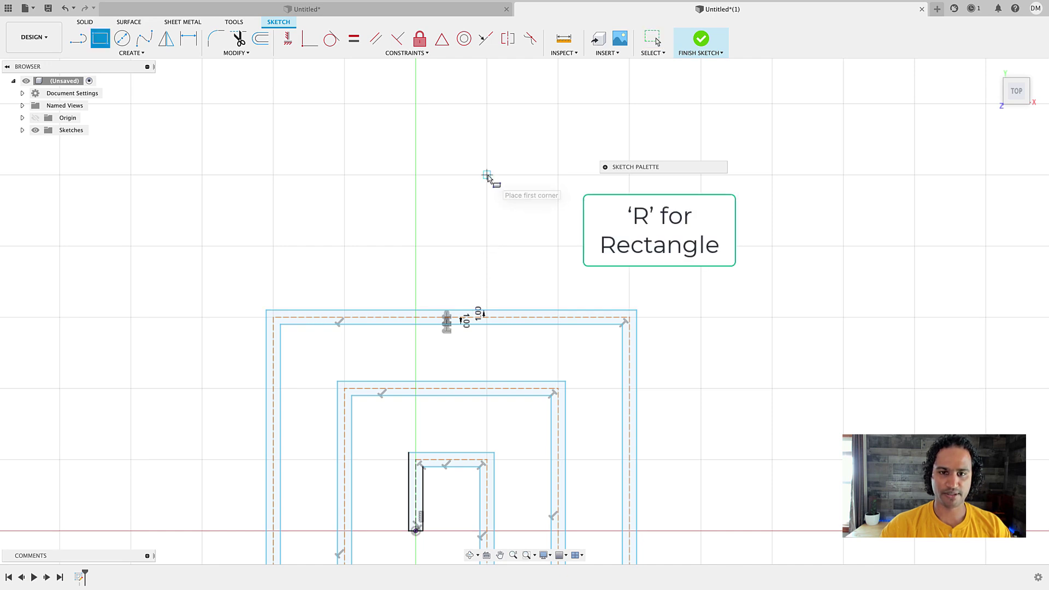
pyautogui.click(558, 247)
# Apply a Midpoint constraint between the square's lower edge and the inner offset line along the spiral's uppermost side.
pyautogui.click(443, 39)
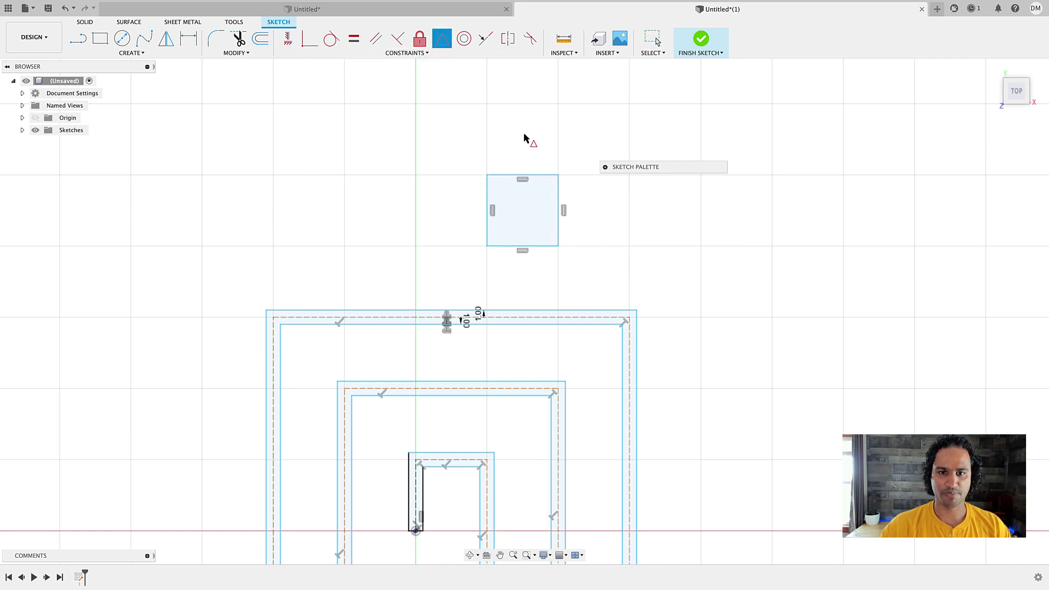
pyautogui.click(528, 247)
pyautogui.scroll(4, 502, 300)
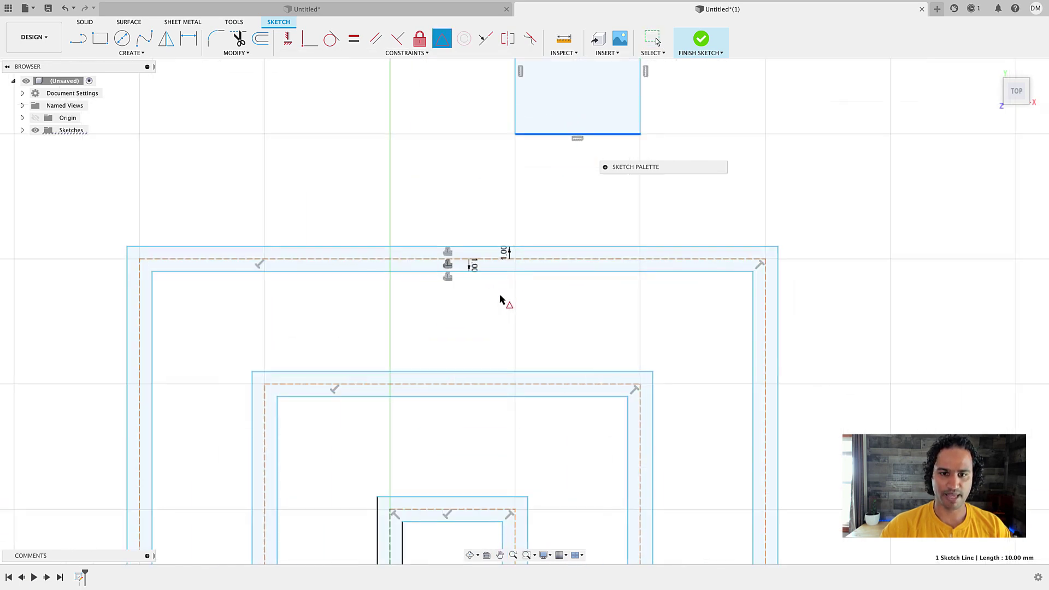
pyautogui.click(513, 274)
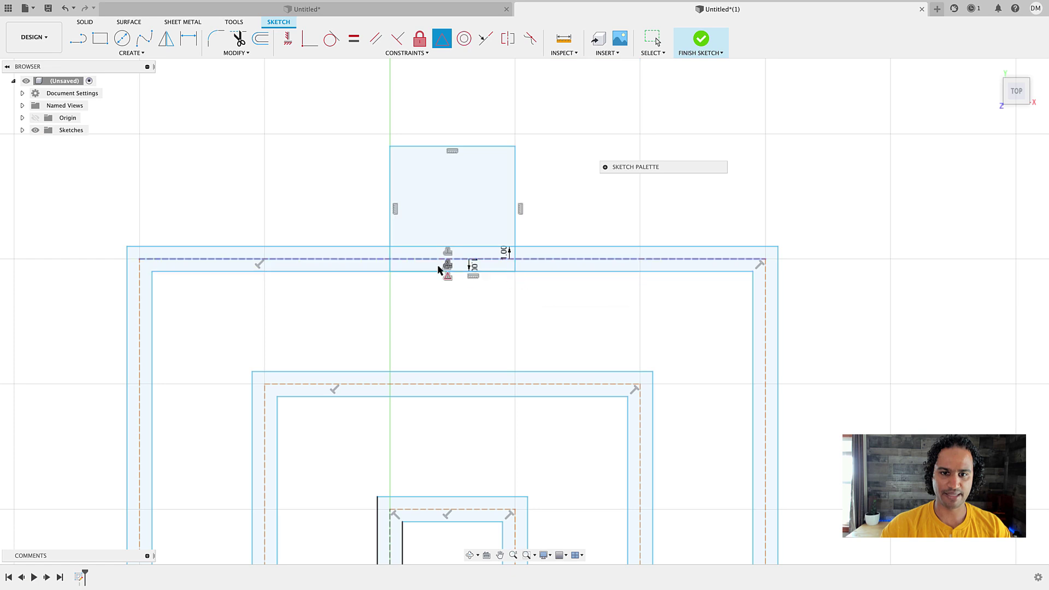
pyautogui.moveTo(388, 248); pyautogui.dragTo(382, 320, button='middle')
pyautogui.press('Escape')
# Offset the square's outline 2 mm inward.
pyautogui.click(237, 53)
pyautogui.click(233, 130)
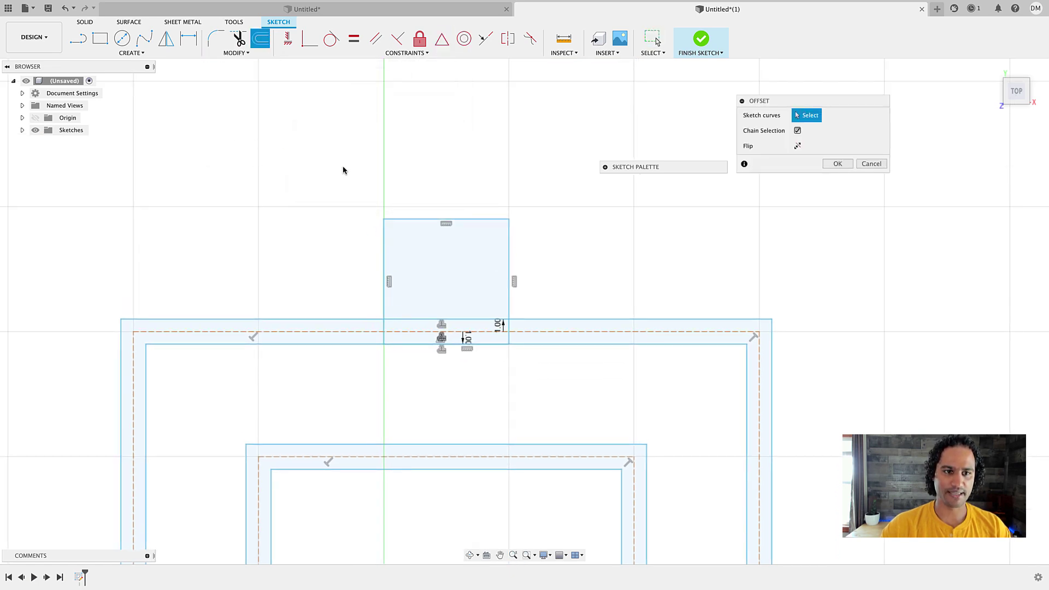
pyautogui.click(445, 220)
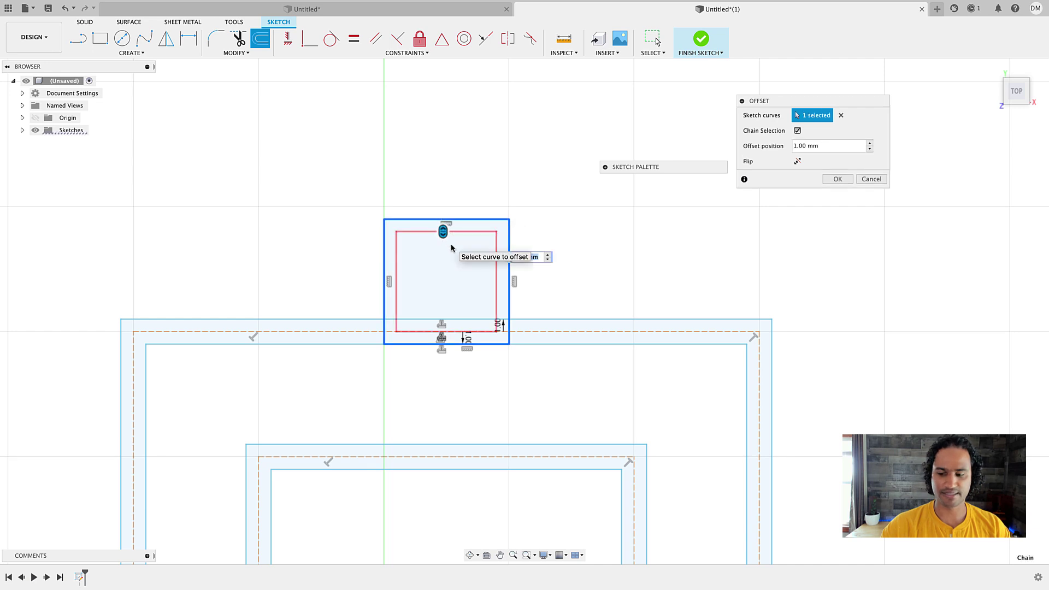
pyautogui.write('2')
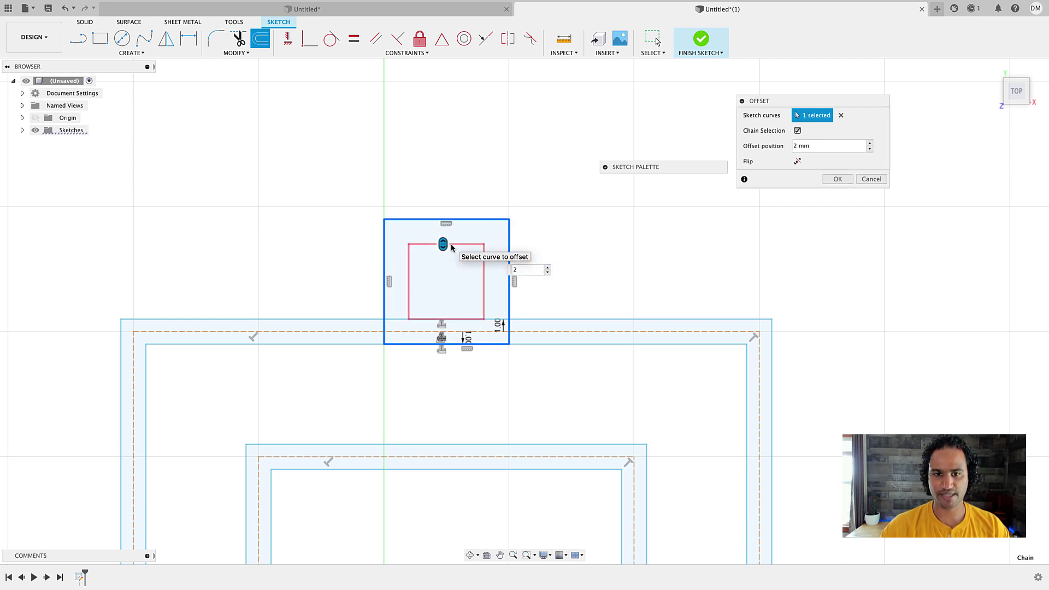
pyautogui.press('Return')
# Finish the sketch containing the spiral channel and the square frame.
pyautogui.scroll(-5, 451, 248)
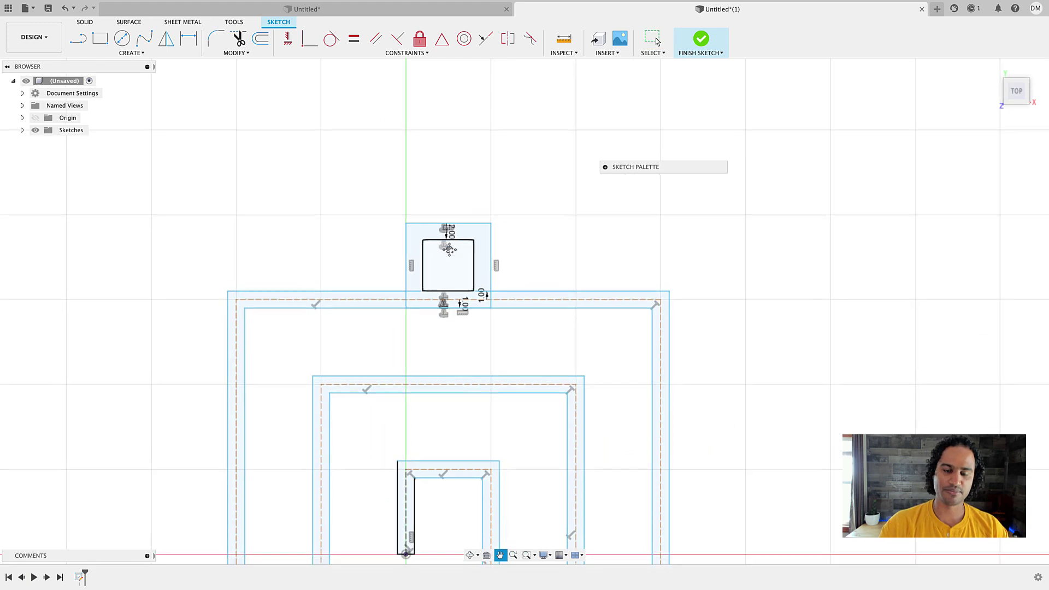
pyautogui.scroll(-4, 487, 139)
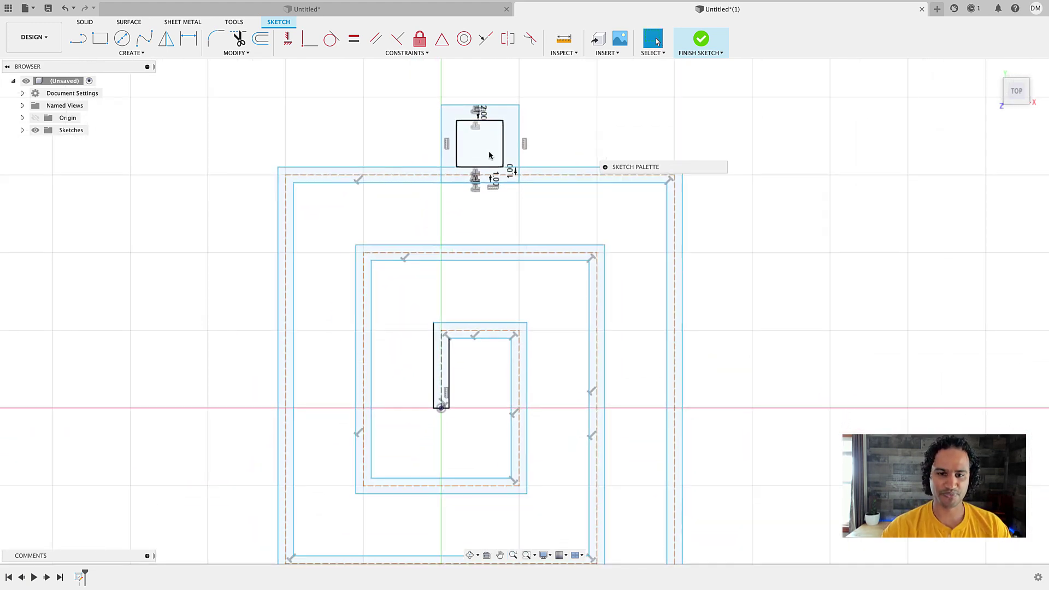
pyautogui.scroll(-1, 668, 96)
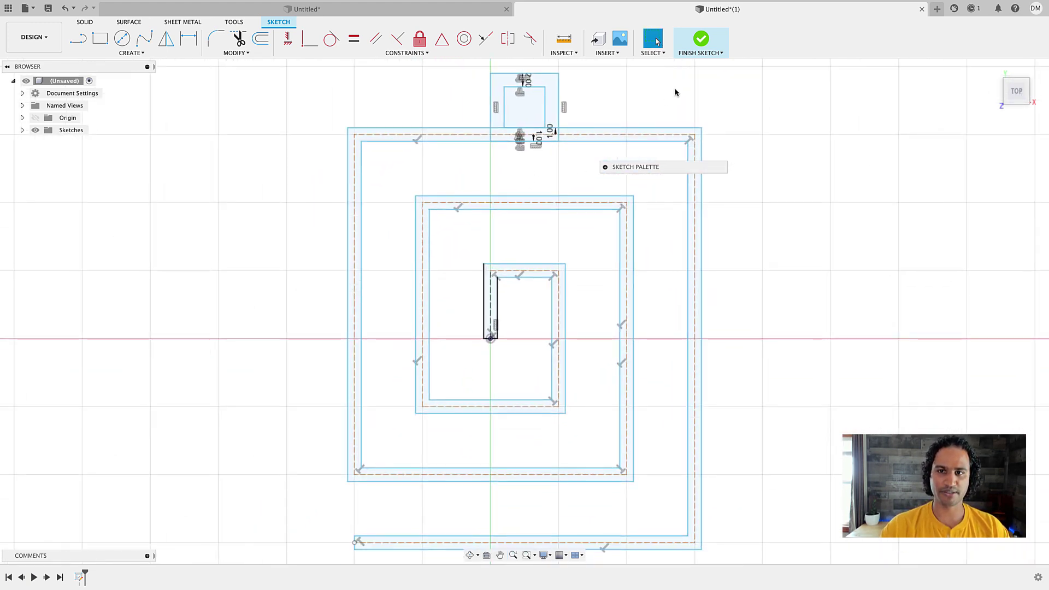
pyautogui.click(698, 52)
# Extrude the spiral channel and square frame profiles 5 mm as a new body, leaving the square's inner opening unselected.
pyautogui.press('e')
pyautogui.moveTo(780, 318); pyautogui.dragTo(562, 286, button='middle')
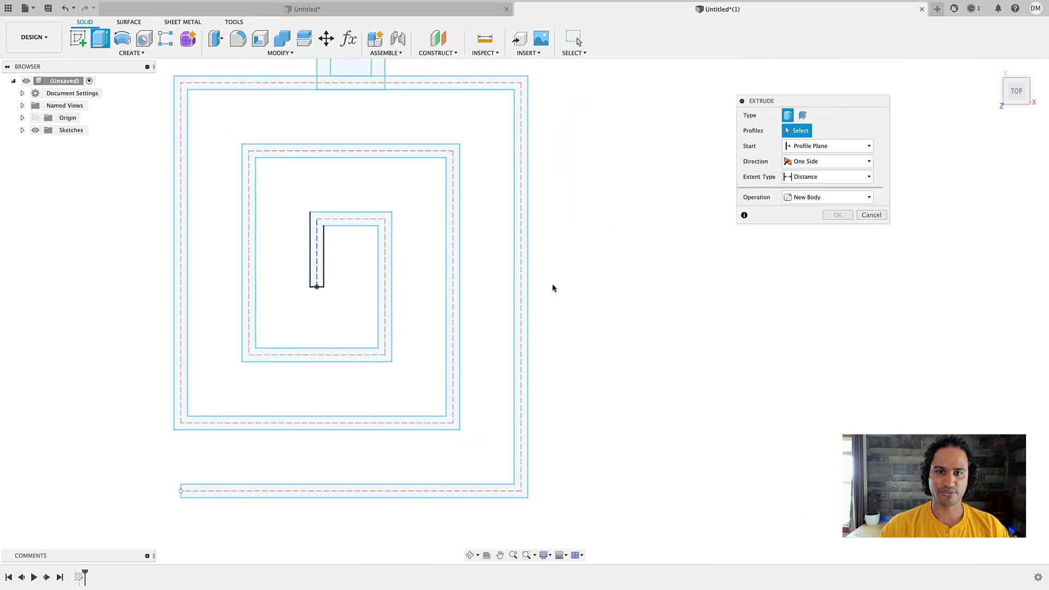
pyautogui.scroll(-3, 548, 275)
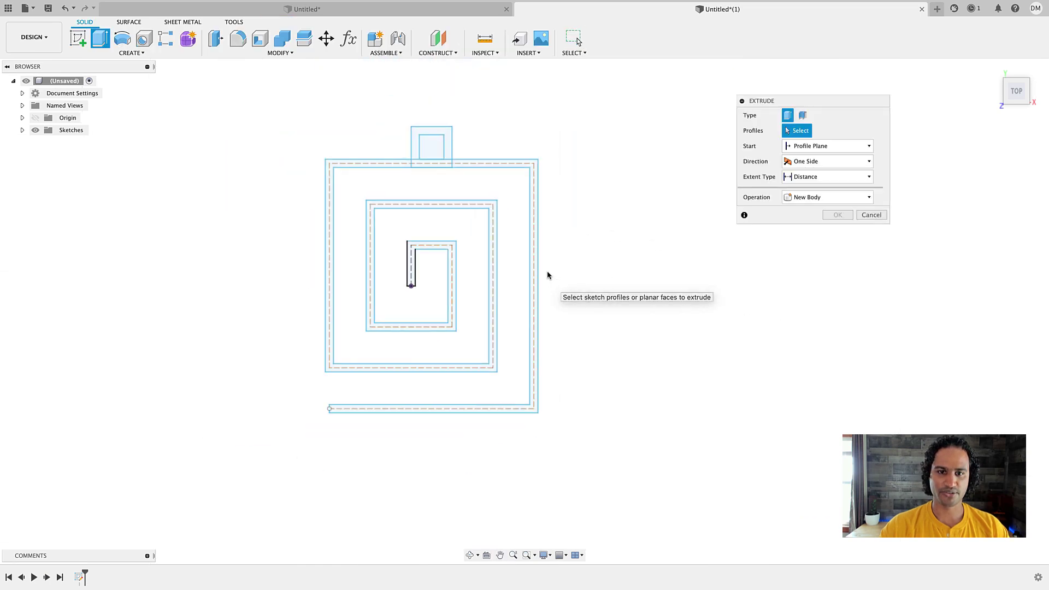
pyautogui.click(328, 198)
pyautogui.click(488, 165)
pyautogui.click(447, 155)
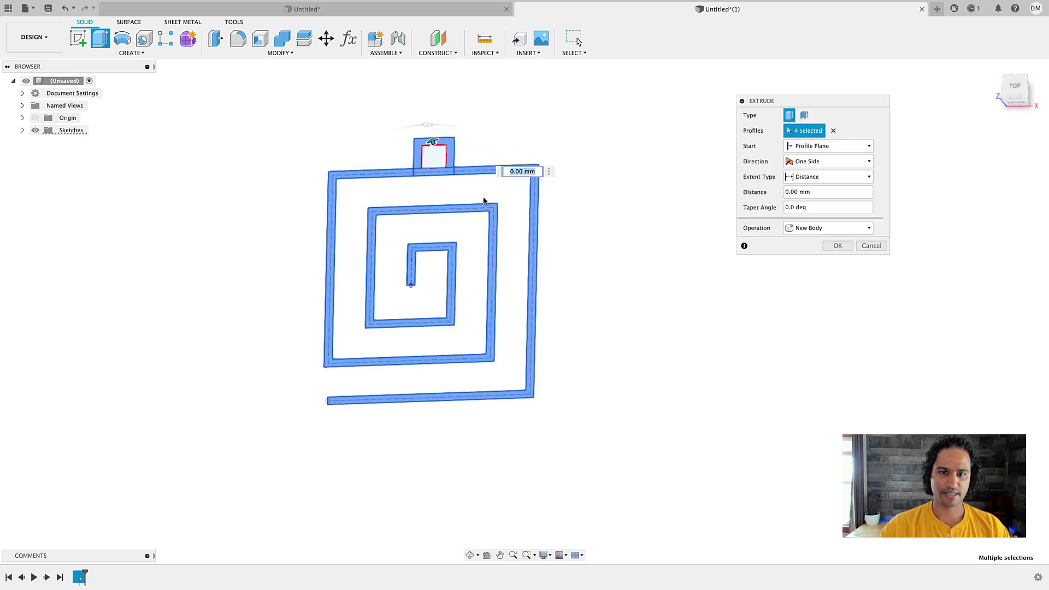
pyautogui.press('BackSpace')
pyautogui.write('5')
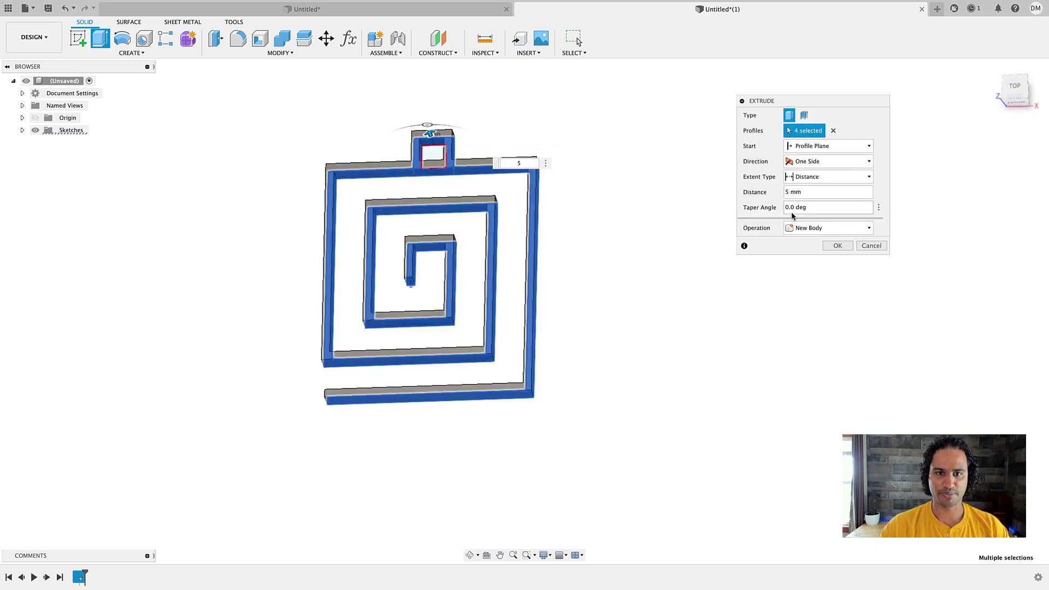
pyautogui.click(837, 246)
pyautogui.keyDown('shift'); pyautogui.moveTo(628, 246); pyautogui.dragTo(549, 281, button='middle'); pyautogui.keyUp('shift')
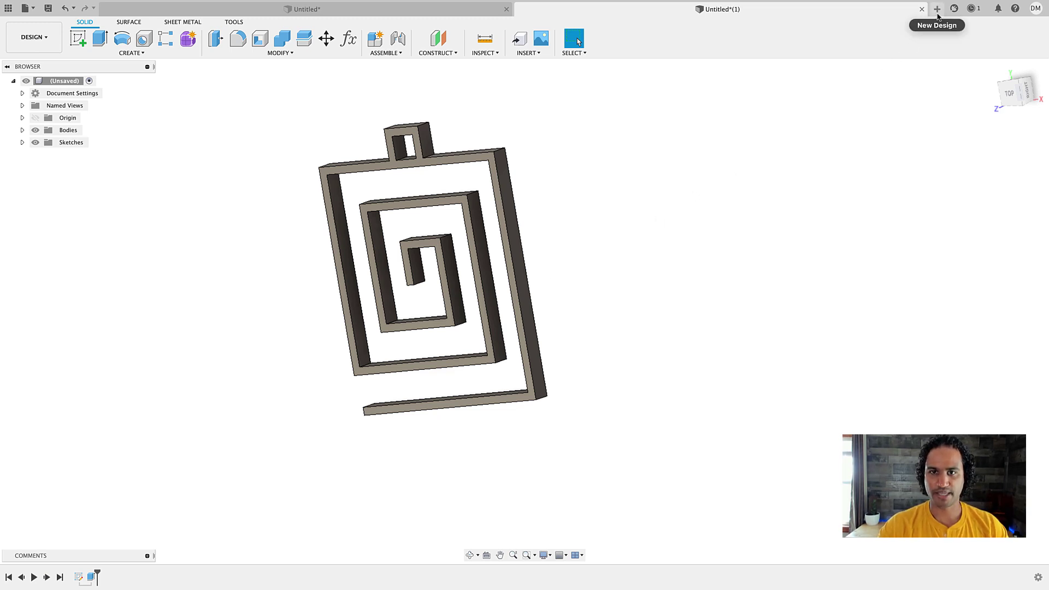
# Start a new sketch on the horizontal XY origin plane, with free space beside the extruded spiral.
pyautogui.moveTo(850, 173); pyautogui.dragTo(788, 202, button='middle')
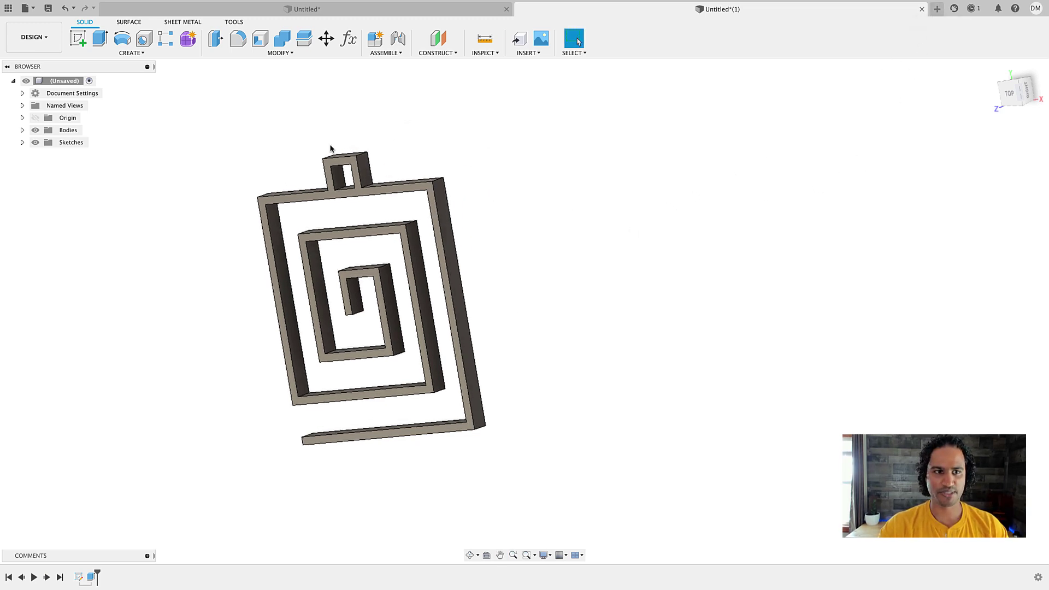
pyautogui.click(78, 38)
pyautogui.click(367, 304)
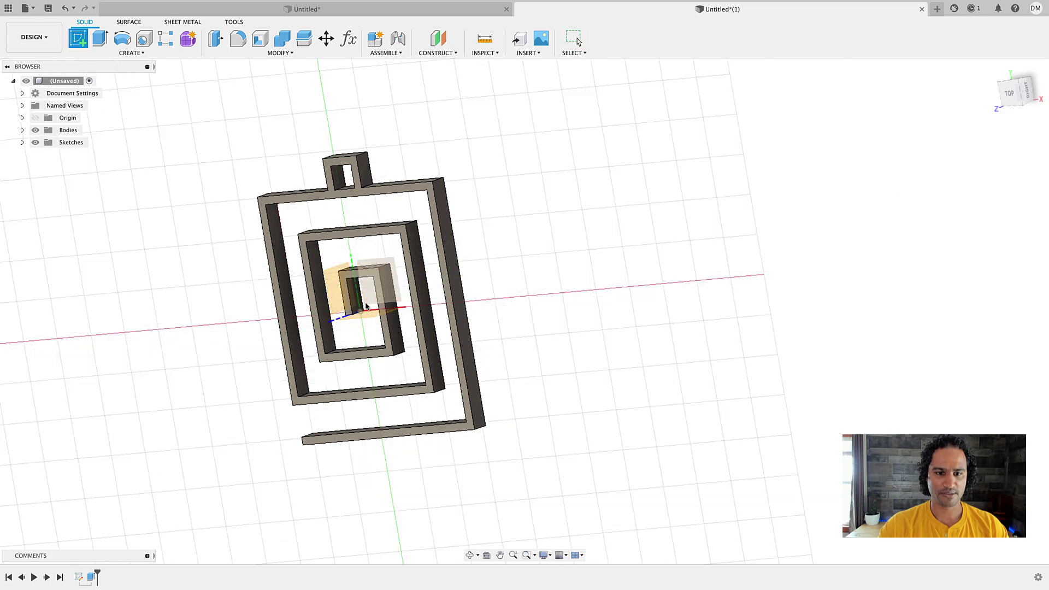
pyautogui.moveTo(678, 327)
pyautogui.mouseDown(button='middle')
pyautogui.moveTo(238, 302)
pyautogui.moveTo(459, 317)
pyautogui.moveTo(470, 328)
pyautogui.mouseUp(button='middle')
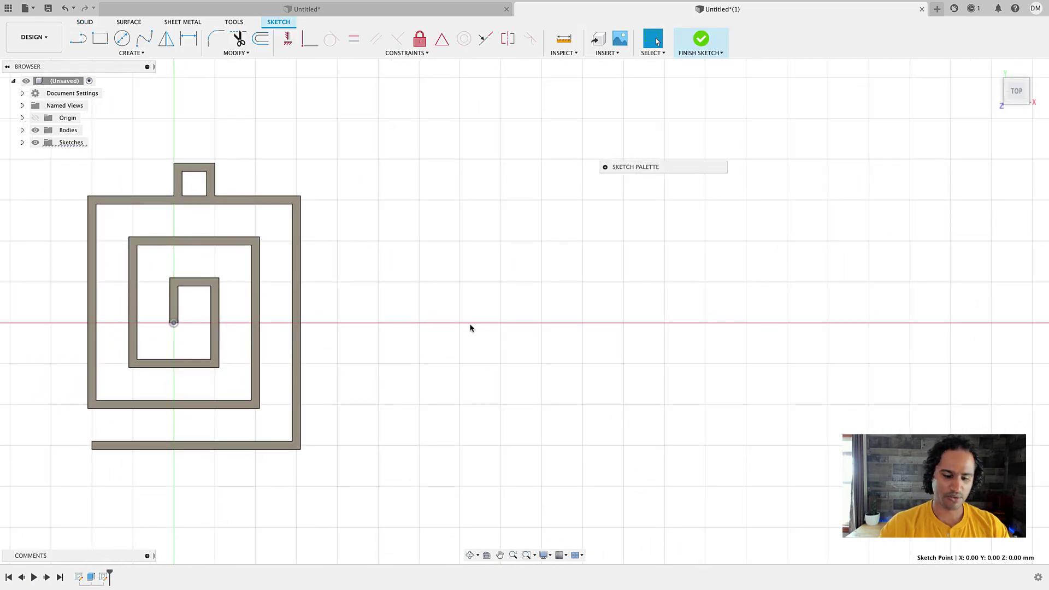
# Sketch an open rectangular spiral of connected lines to the right of the body, starting on the horizontal axis, with turns about 10 mm apart.
pyautogui.press('l')
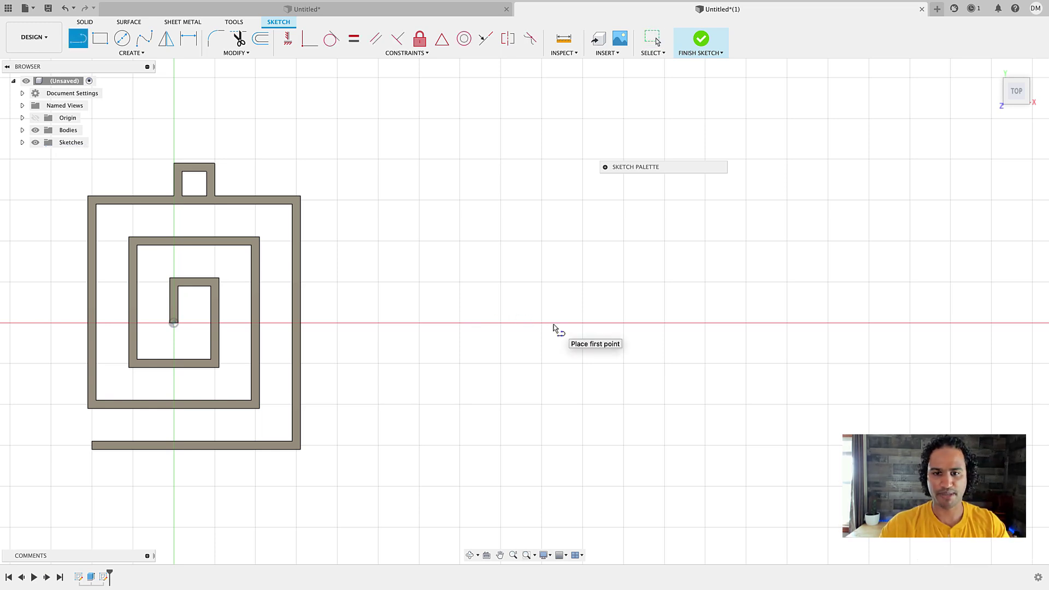
pyautogui.click(542, 322)
pyautogui.click(583, 363)
pyautogui.click(500, 363)
pyautogui.click(501, 241)
pyautogui.click(624, 241)
pyautogui.click(624, 404)
pyautogui.click(460, 404)
pyautogui.click(460, 200)
pyautogui.click(664, 200)
pyautogui.click(664, 445)
pyautogui.click(460, 445)
pyautogui.press('Escape')
# Draw a 10 mm square above the new spiral's uppermost line, leaving a gap between them.
pyautogui.moveTo(543, 297); pyautogui.dragTo(475, 420, button='middle')
pyautogui.press('r')
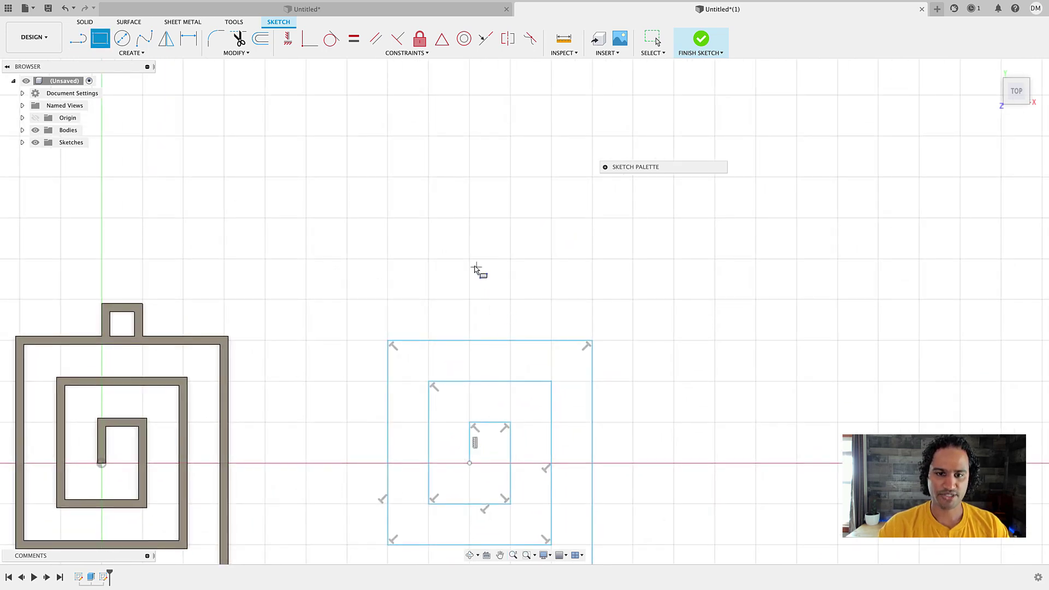
pyautogui.click(469, 259)
pyautogui.click(509, 301)
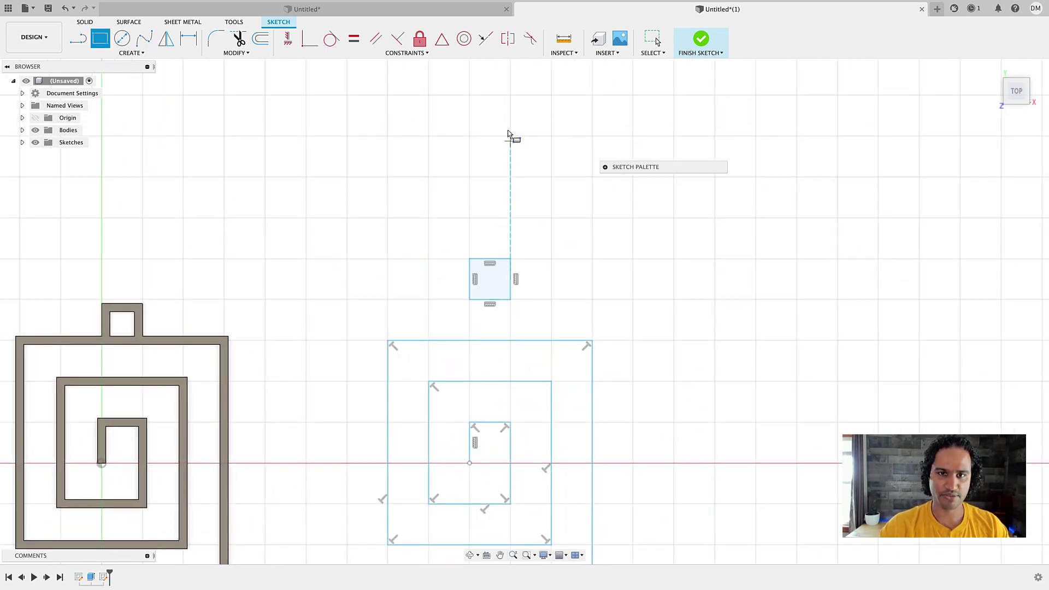
pyautogui.press('Escape')
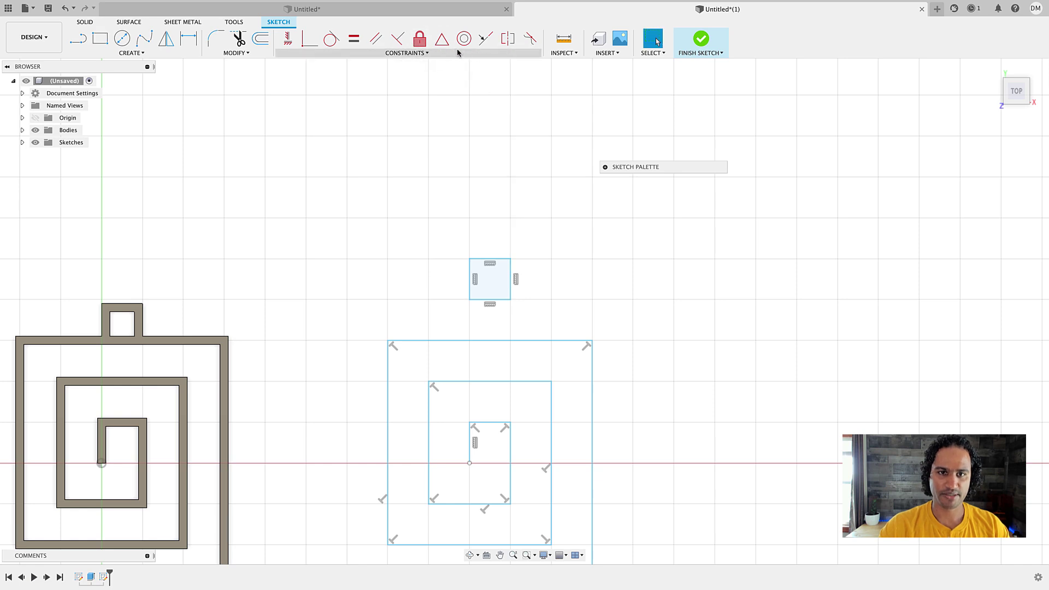
# Apply a Midpoint constraint between the square's lower edge and the new spiral's uppermost line.
pyautogui.click(442, 40)
pyautogui.scroll(3, 490, 300)
pyautogui.click(497, 279)
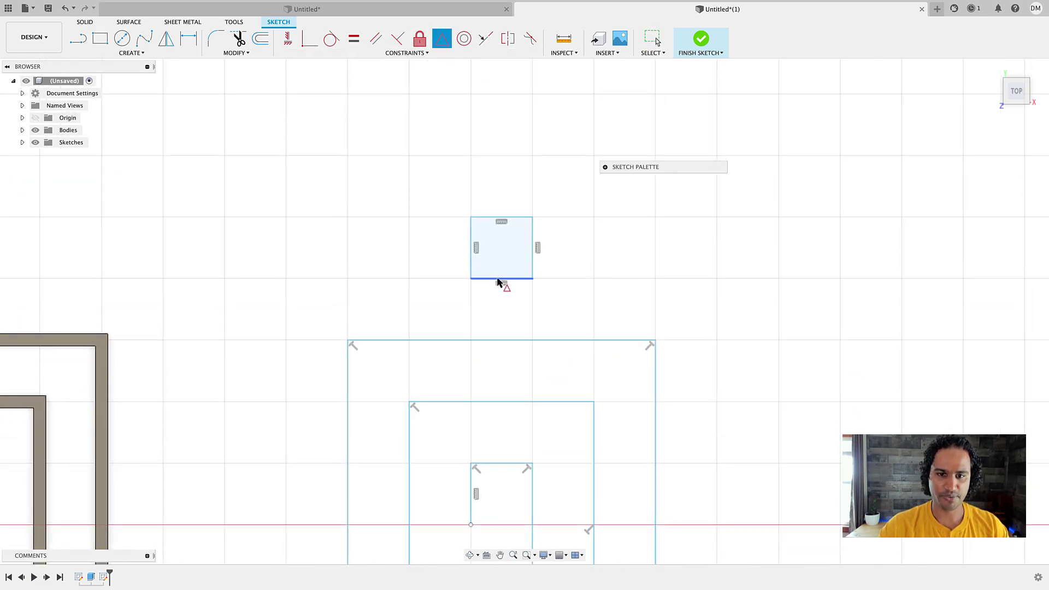
pyautogui.click(519, 341)
pyautogui.scroll(-2, 515, 349)
pyautogui.press('Escape')
pyautogui.moveTo(515, 349); pyautogui.dragTo(515, 304, button='middle')
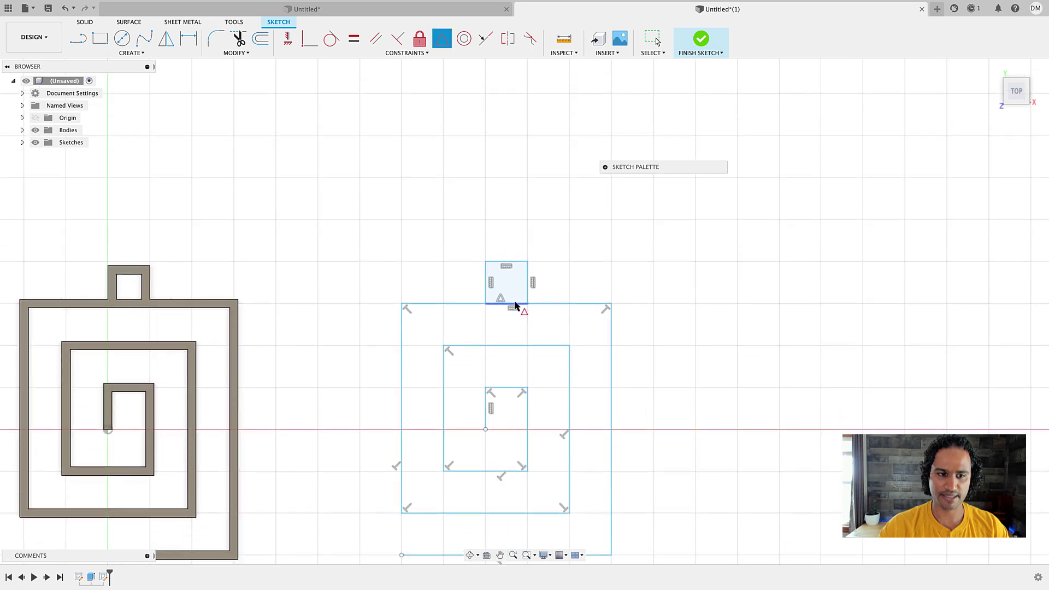
pyautogui.moveTo(513, 358); pyautogui.dragTo(499, 309, button='middle')
pyautogui.moveTo(612, 401); pyautogui.dragTo(612, 343, button='middle')
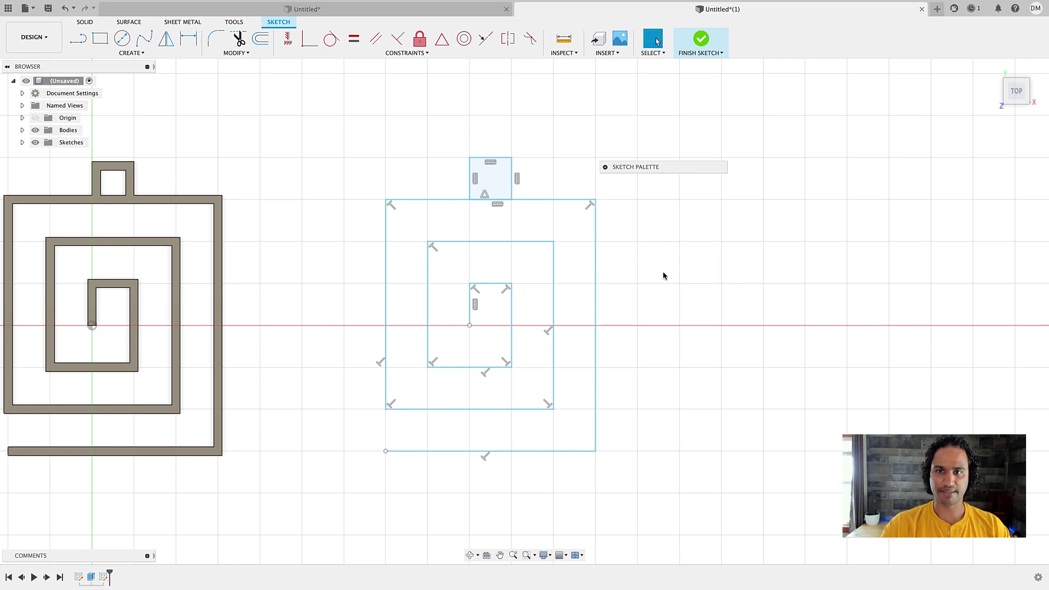
# Finish the sketch and set up a Thin Extrude using the square's outline and the open spiral chain instead of the filled square profile.
pyautogui.click(701, 43)
pyautogui.press('e')
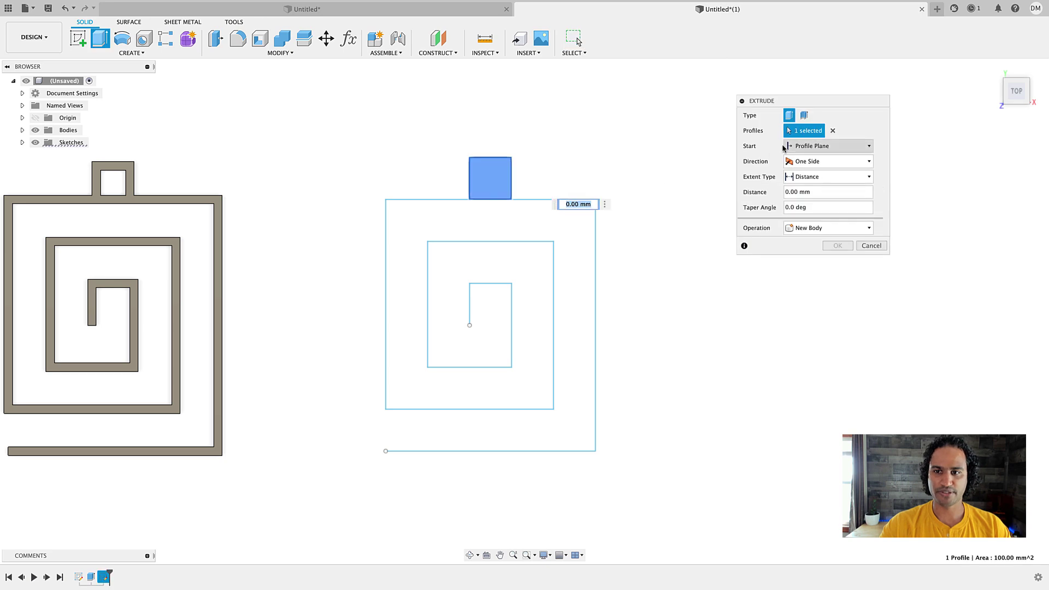
pyautogui.click(808, 117)
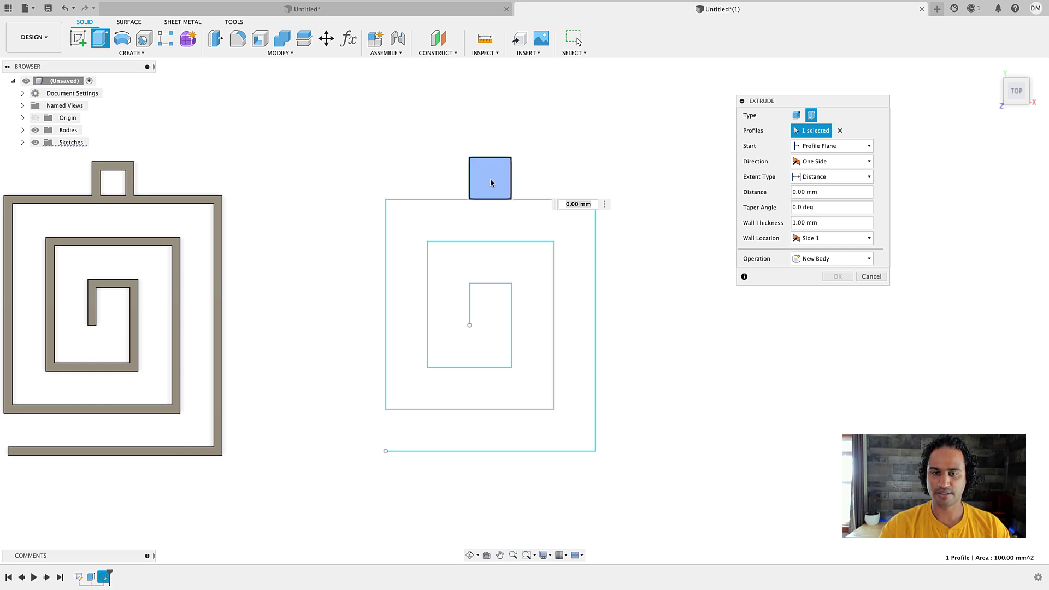
pyautogui.click(840, 130)
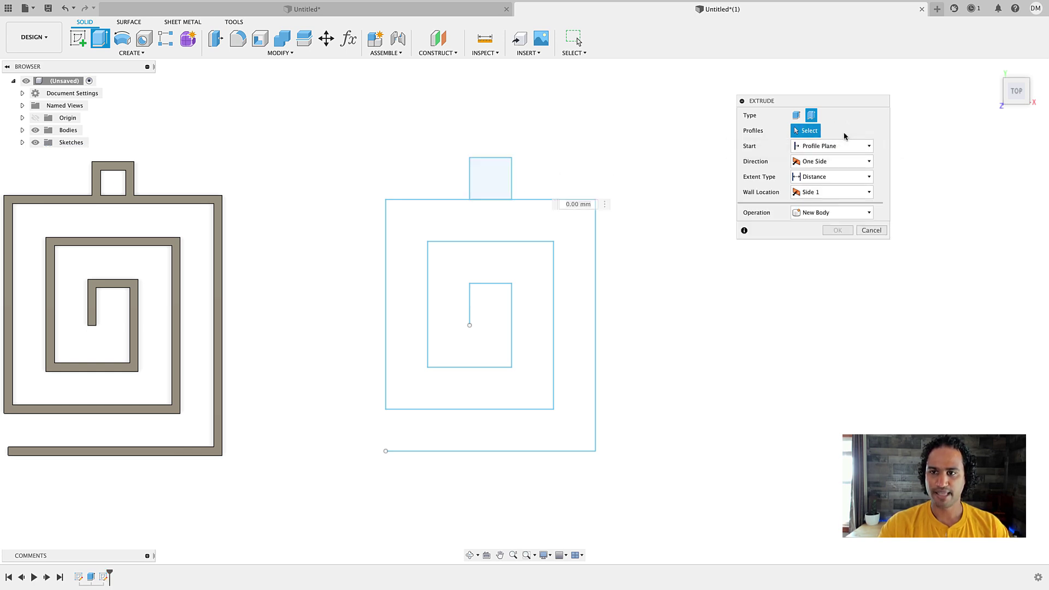
pyautogui.click(488, 164)
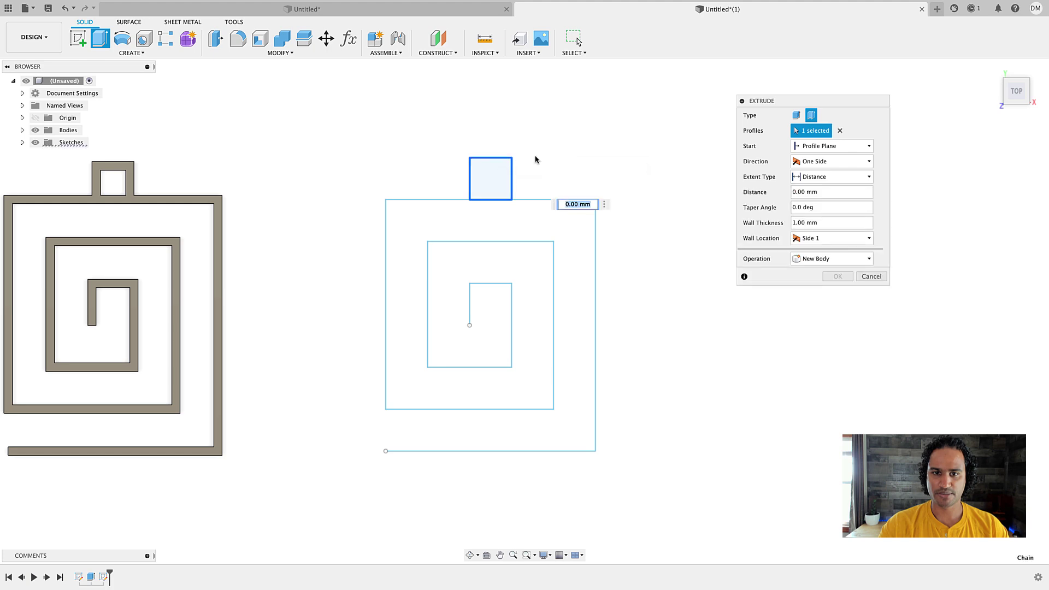
pyautogui.click(551, 201)
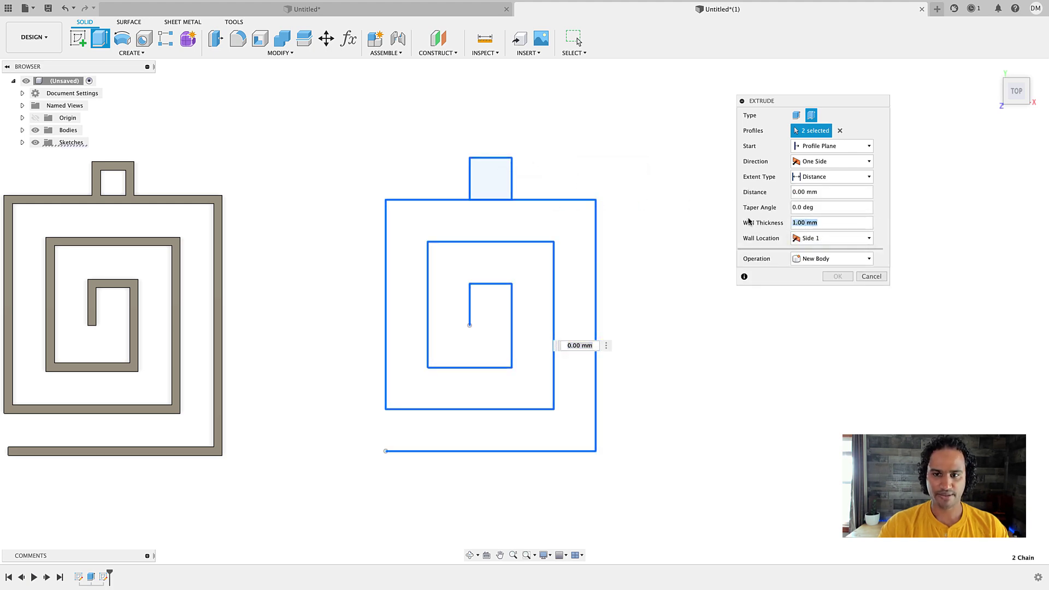
# Set the thin extrusion's wall thickness to 2 mm and its distance to 5 mm.
pyautogui.write('2')
pyautogui.click(766, 196)
pyautogui.write('5')
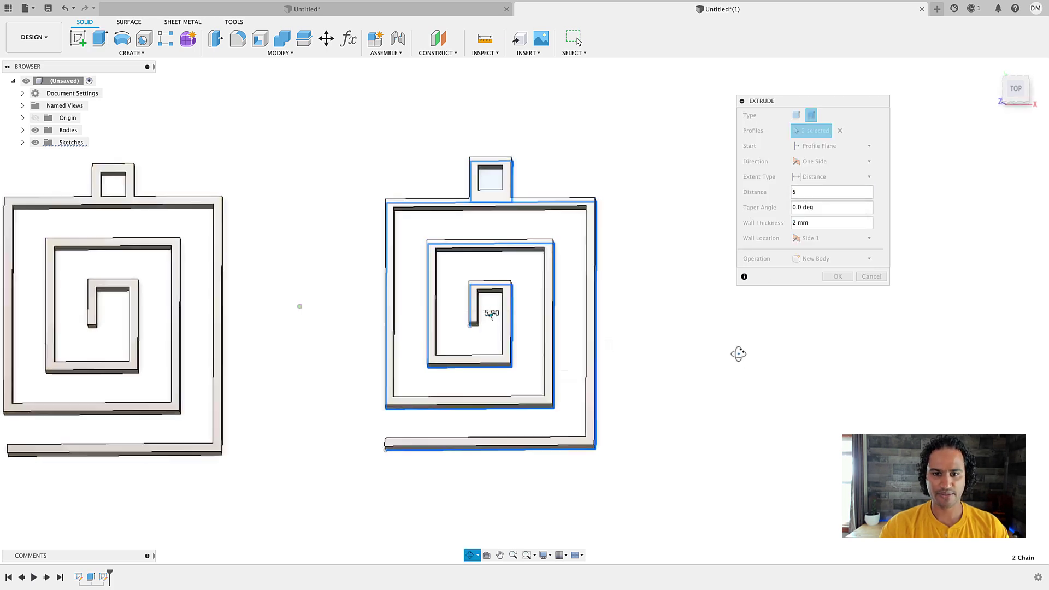
pyautogui.keyDown('shift'); pyautogui.moveTo(642, 306); pyautogui.dragTo(623, 333, button='middle'); pyautogui.keyUp('shift')
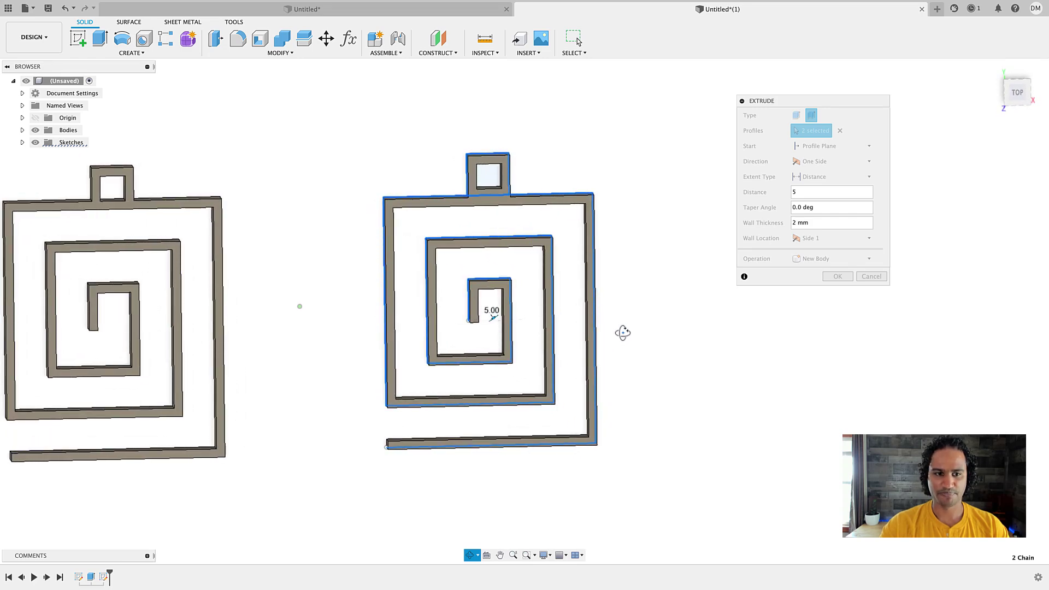
pyautogui.keyDown('shift'); pyautogui.moveTo(171, 335); pyautogui.dragTo(283, 323, button='middle'); pyautogui.keyUp('shift')
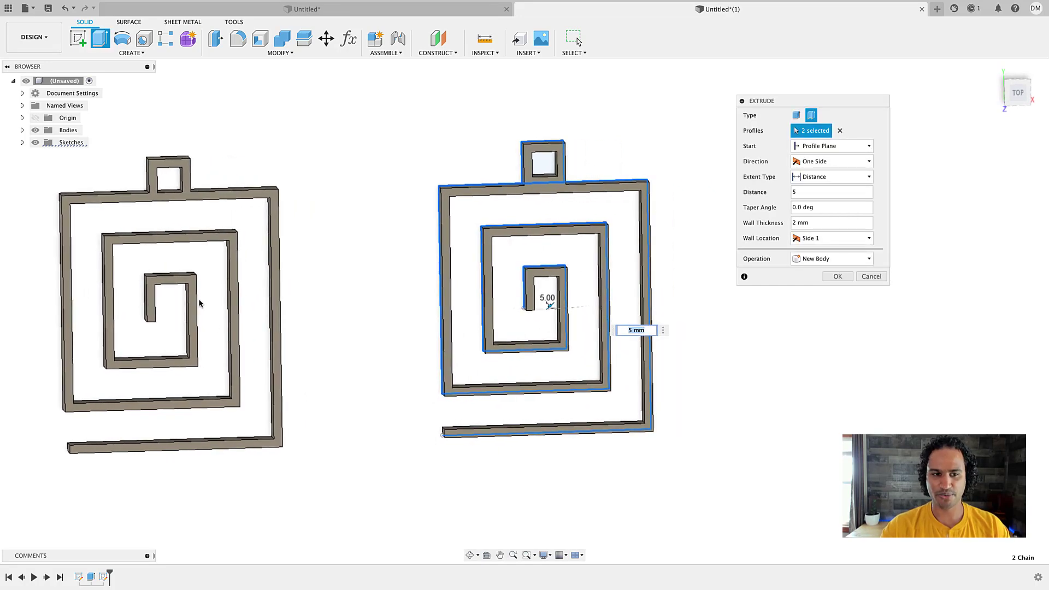
# Try the Side 2 wall location for the thin extrusion while viewing it from the top.
pyautogui.click(1017, 92)
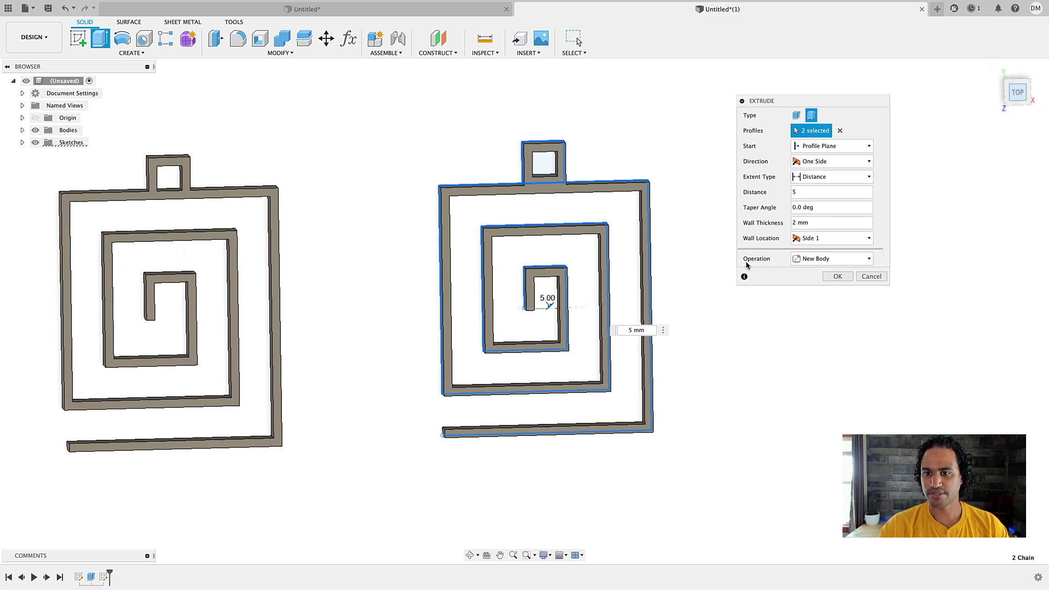
pyautogui.moveTo(775, 103); pyautogui.dragTo(682, 123)
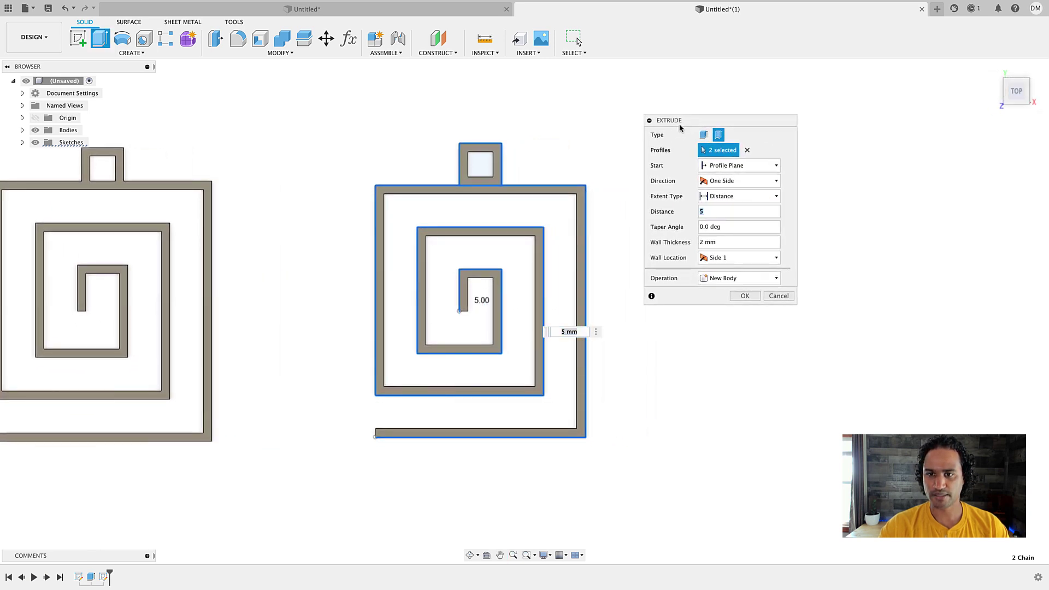
pyautogui.scroll(1, 586, 260)
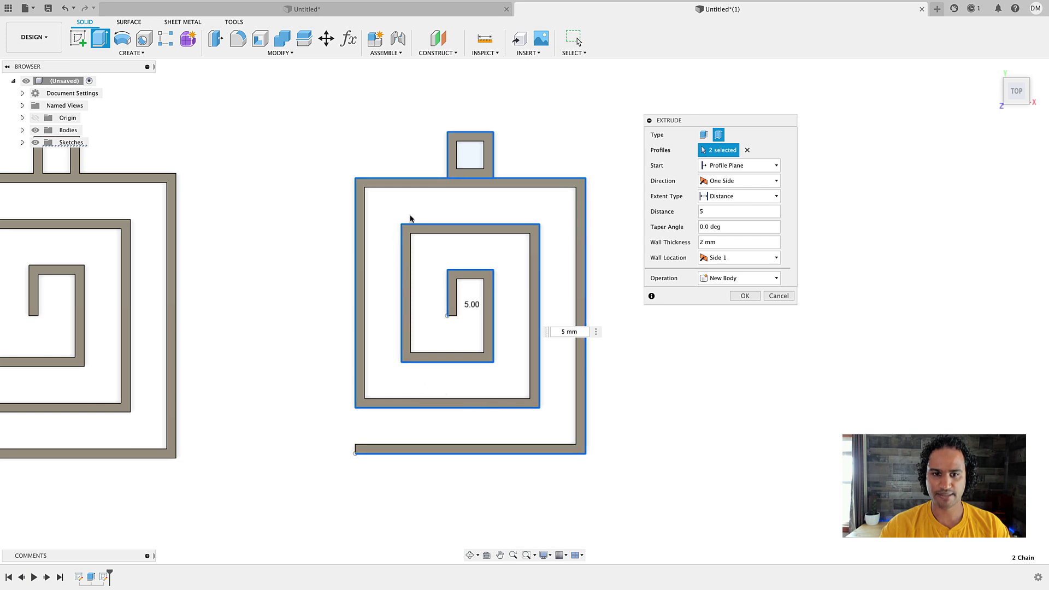
pyautogui.click(715, 261)
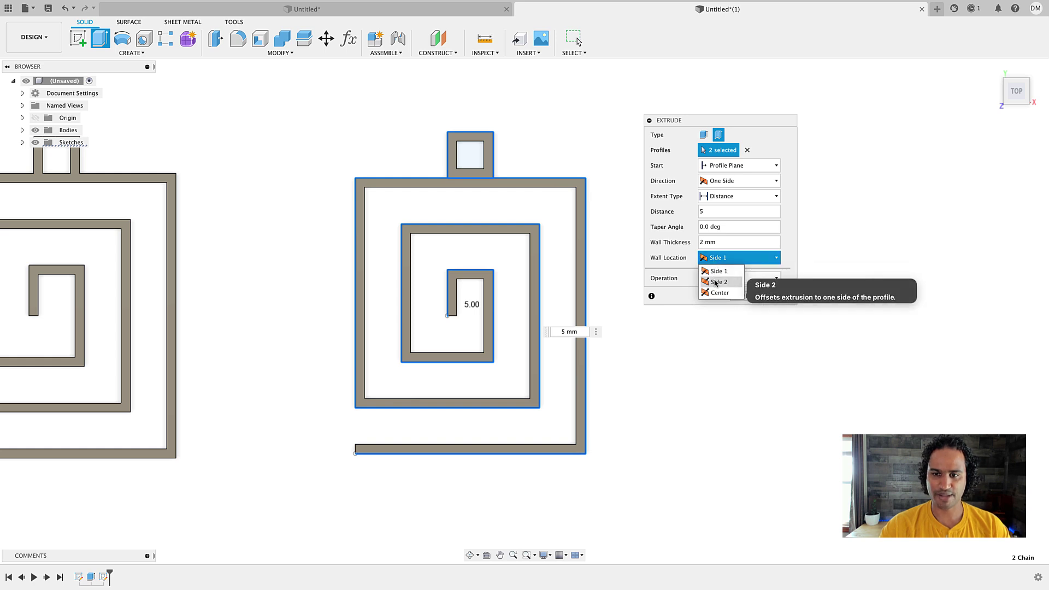
pyautogui.click(717, 282)
# Set the wall location to Center and complete the thin extrusion as a new body.
pyautogui.click(717, 261)
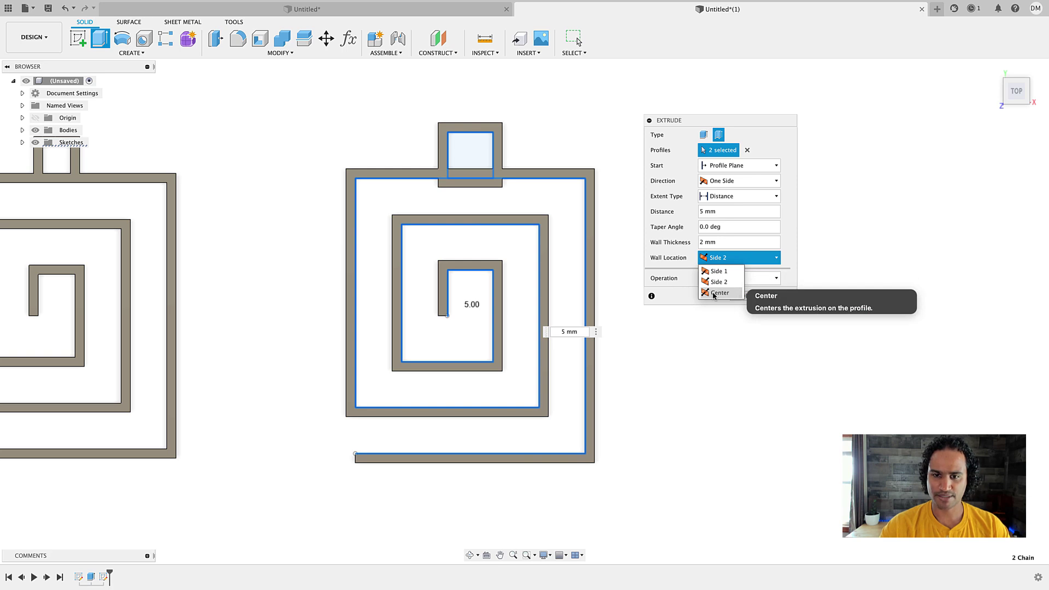
pyautogui.click(717, 293)
pyautogui.scroll(3, 418, 342)
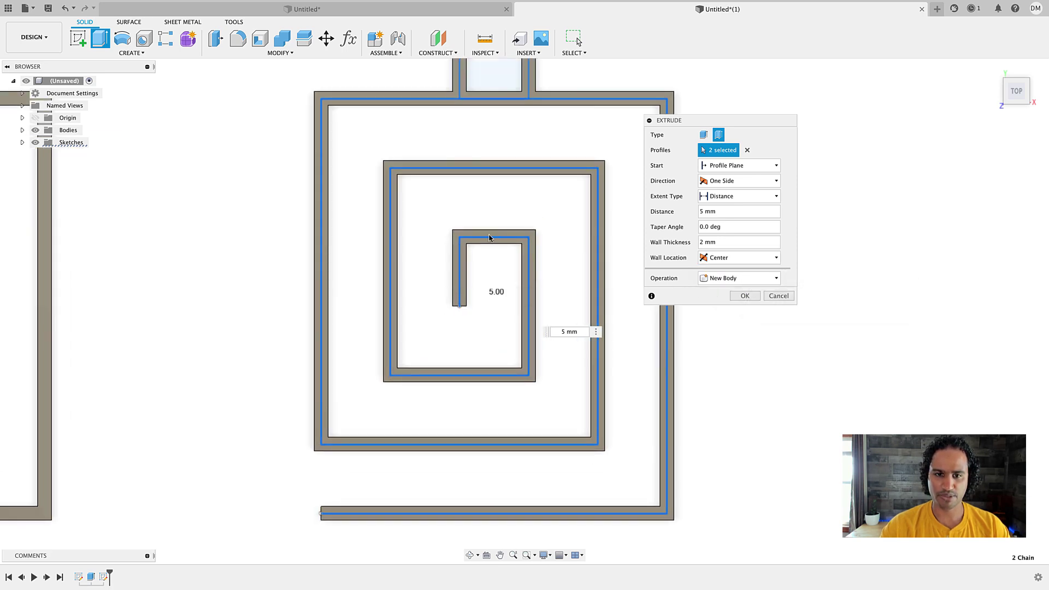
pyautogui.scroll(-2, 507, 293)
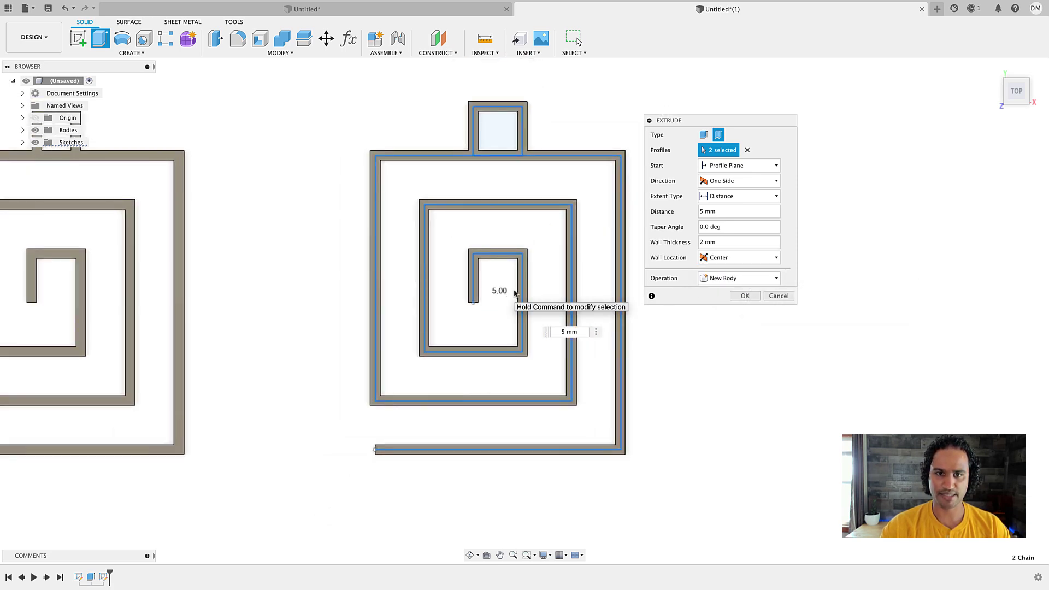
pyautogui.click(746, 296)
pyautogui.moveTo(684, 348); pyautogui.dragTo(764, 350, button='middle')
pyautogui.scroll(-2, 763, 351)
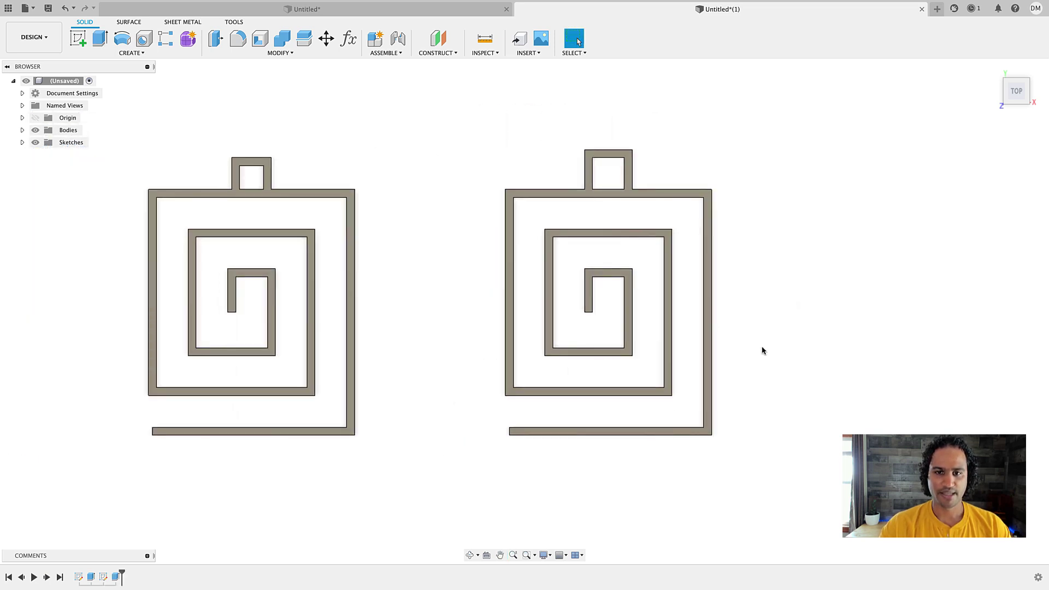
pyautogui.scroll(2, 621, 204)
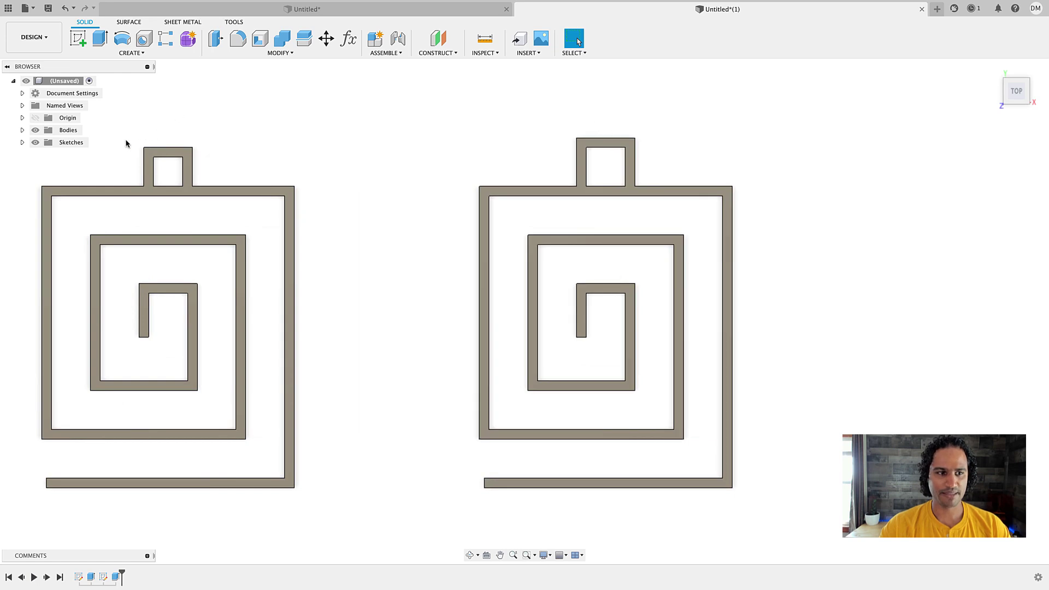
# Show the second spiral's sketch, hide the bodies, and move the small square's upper line down to make the square shorter.
pyautogui.click(22, 142)
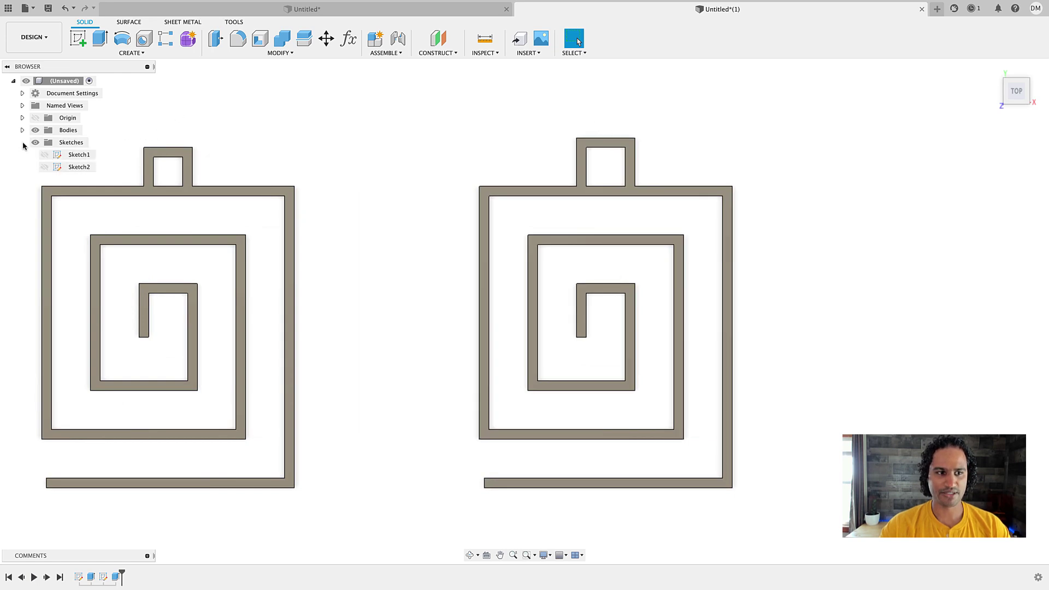
pyautogui.click(44, 167)
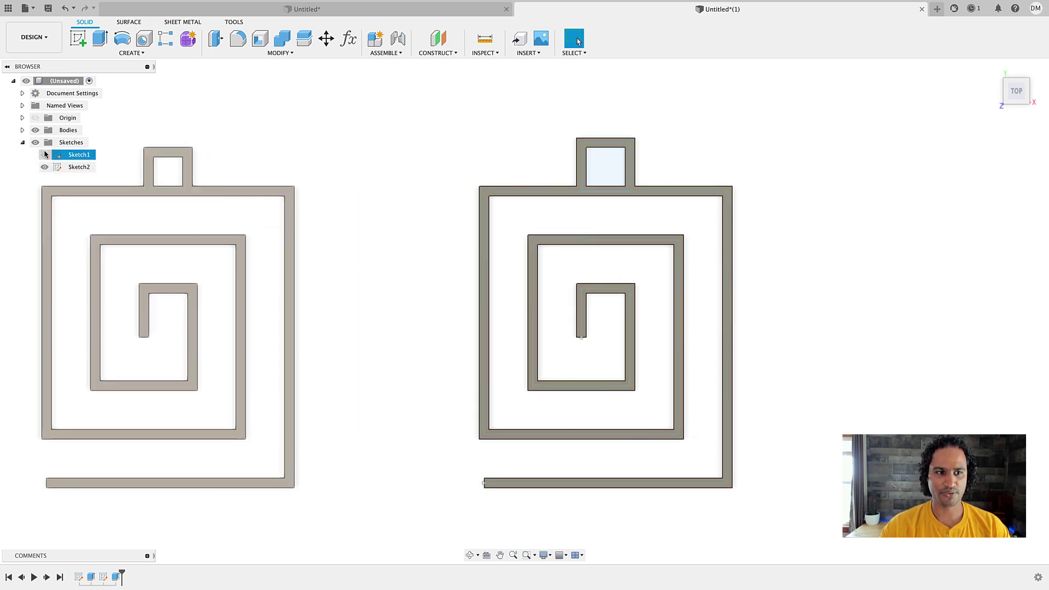
pyautogui.click(36, 131)
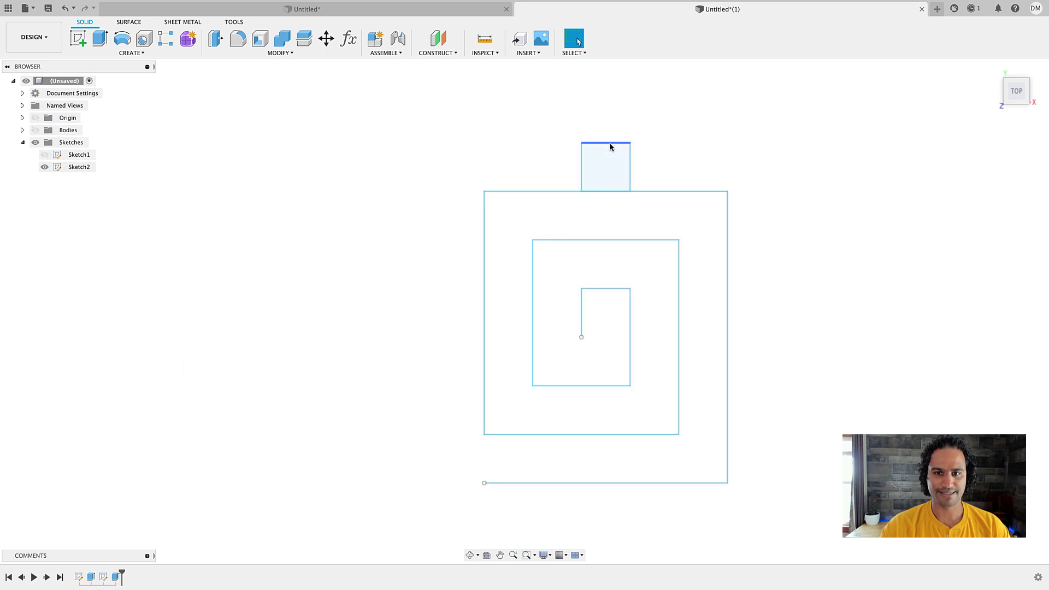
pyautogui.moveTo(610, 148); pyautogui.dragTo(608, 161)
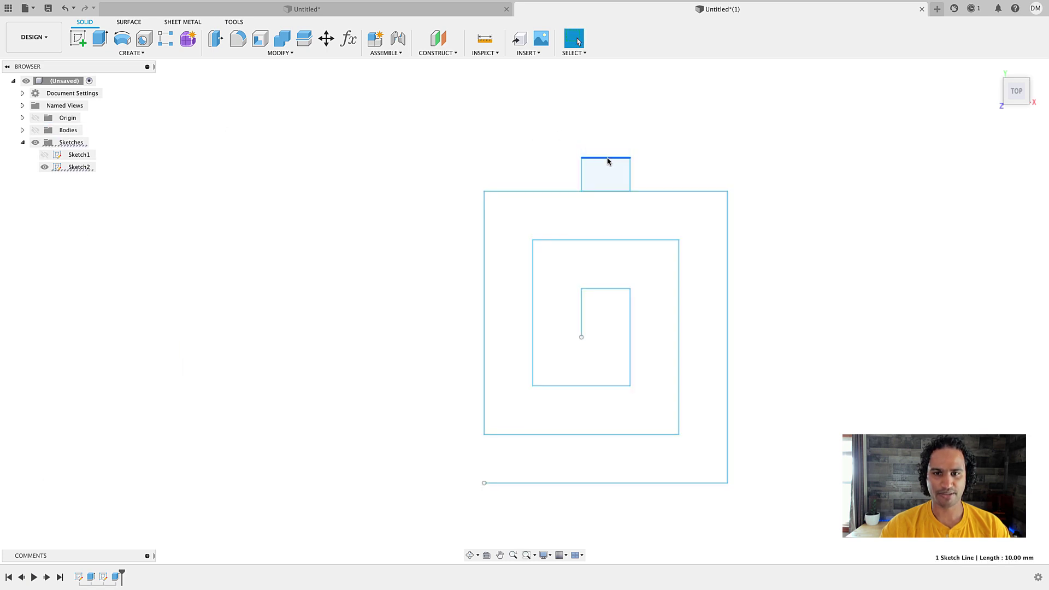
# Show the bodies again and hide all sketches.
pyautogui.click(35, 131)
pyautogui.click(606, 176)
pyautogui.click(35, 143)
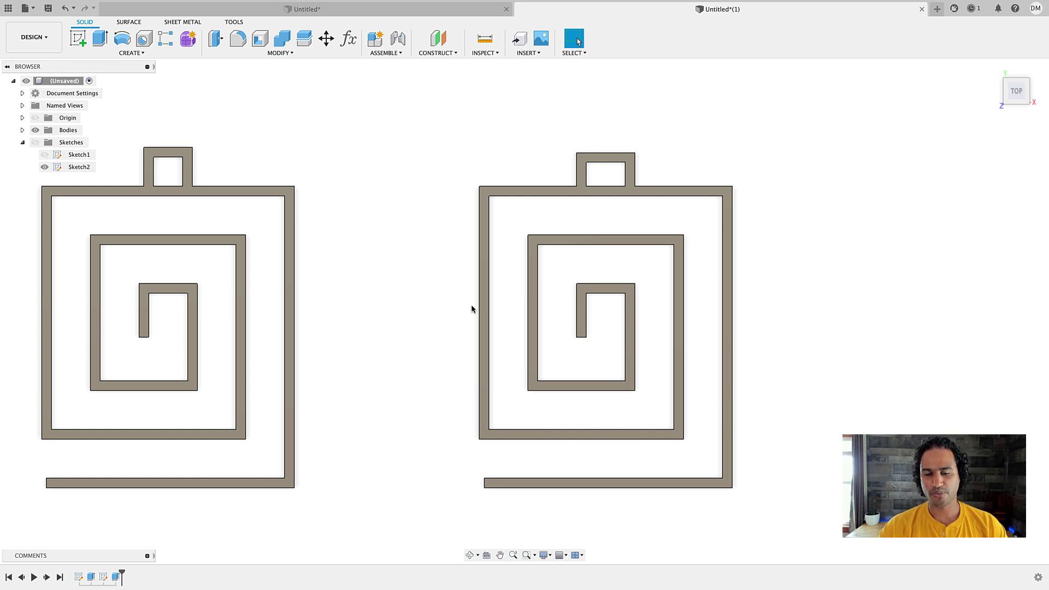
# Compare the offset-built spiral with the thin-extruded spiral from the top and at an angle.
pyautogui.scroll(-3, 398, 266)
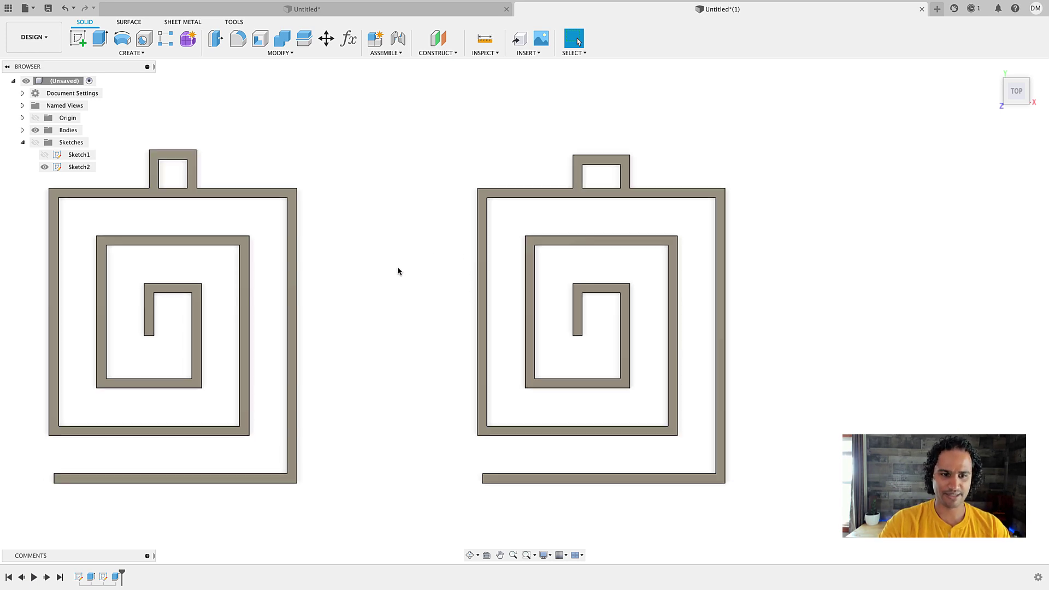
pyautogui.moveTo(398, 267); pyautogui.dragTo(455, 255, button='middle')
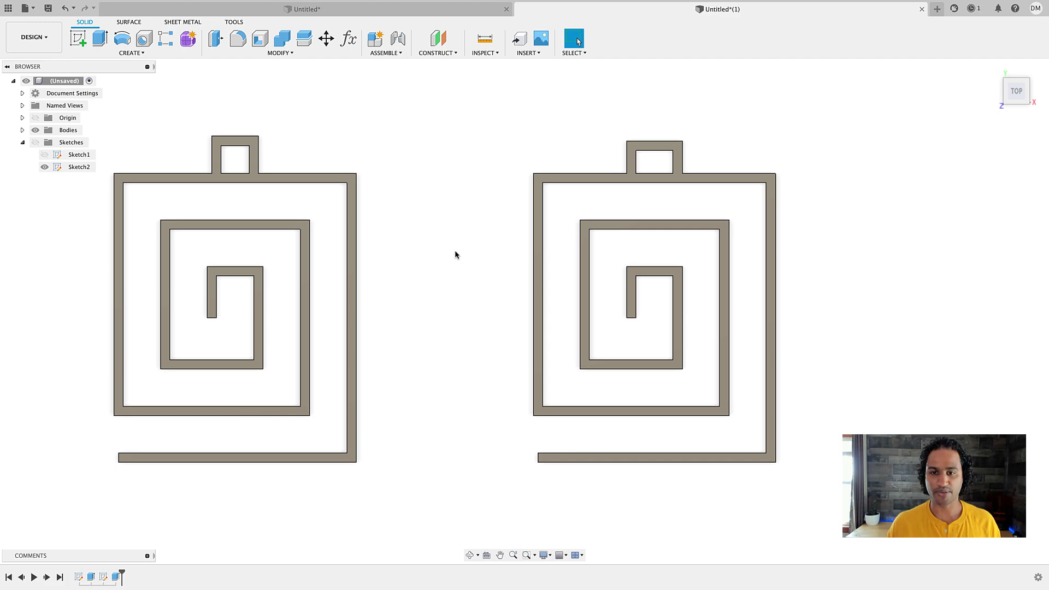
pyautogui.hscroll(3, 798, 361)
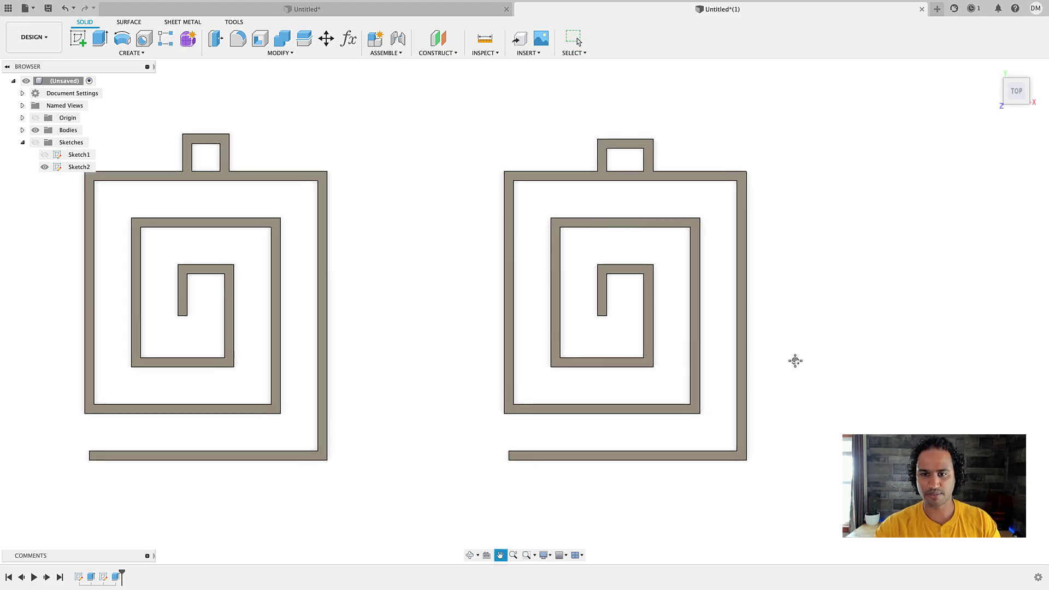
pyautogui.keyDown('shift'); pyautogui.moveTo(765, 364); pyautogui.dragTo(743, 367, button='middle'); pyautogui.keyUp('shift')
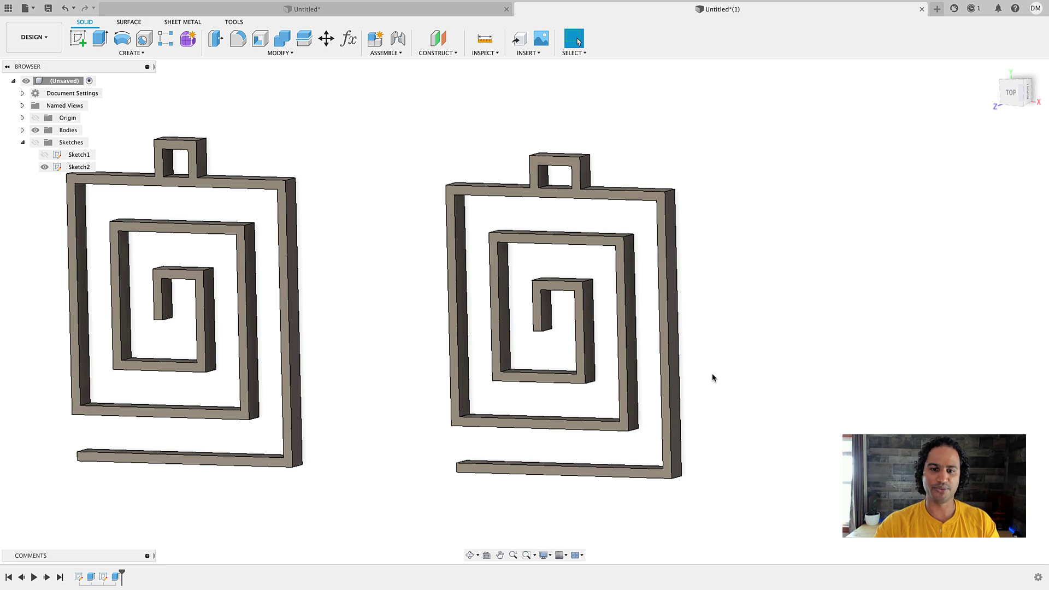
pyautogui.hscroll(-1, 548, 398)
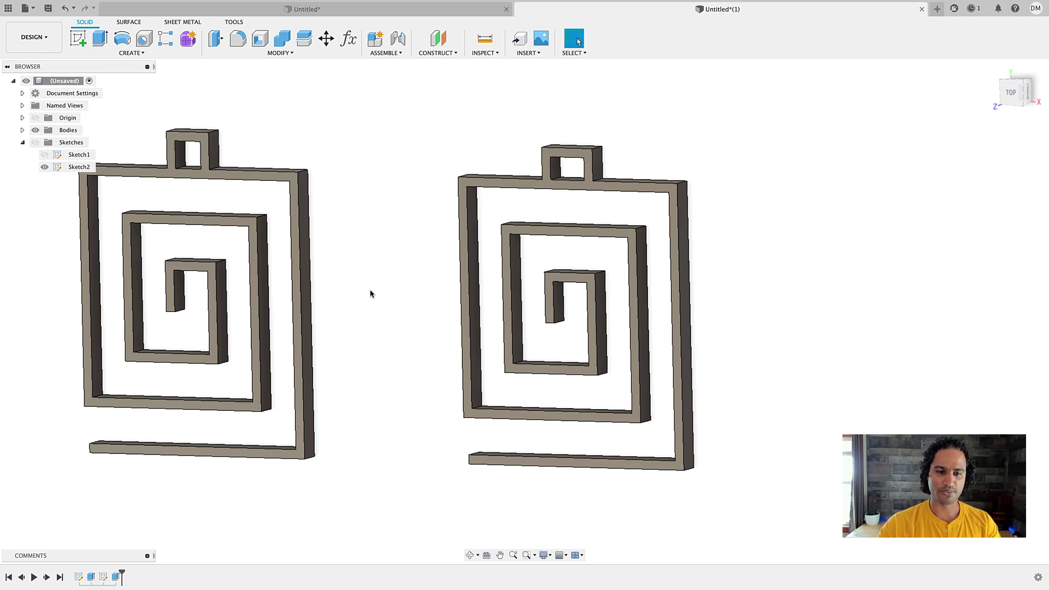
pyautogui.moveTo(348, 233); pyautogui.dragTo(424, 233, button='middle')
pyautogui.click(77, 53)
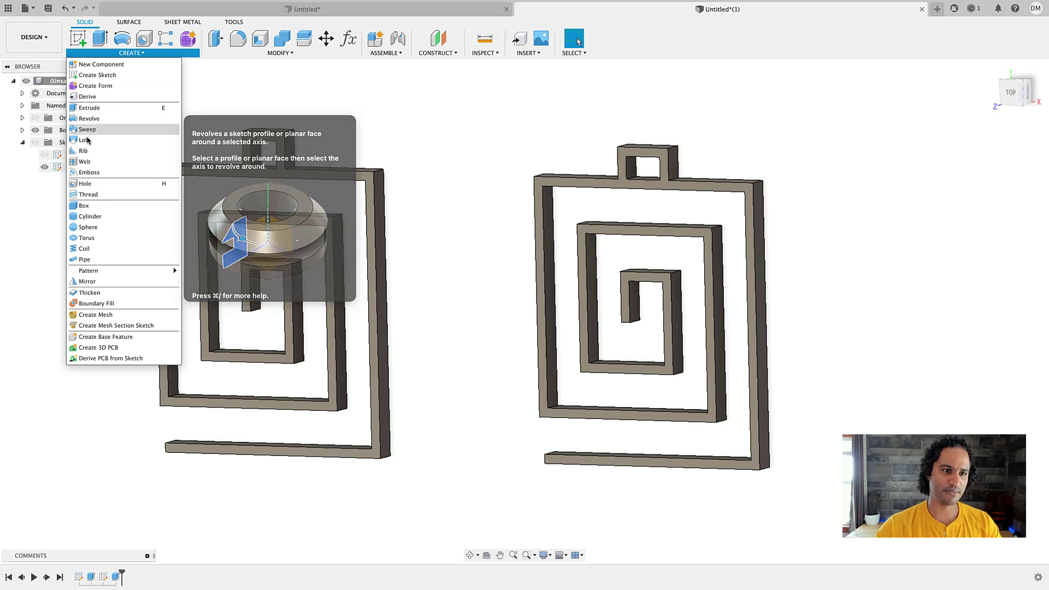
pyautogui.click(85, 260)
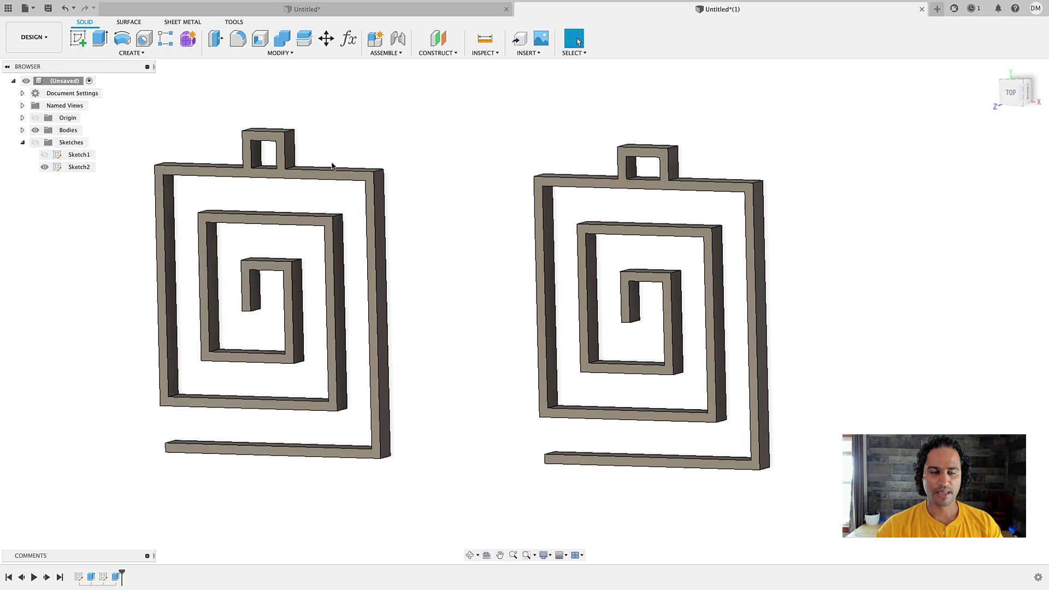
pyautogui.keyDown('shift'); pyautogui.moveTo(494, 363); pyautogui.dragTo(804, 293, button='middle'); pyautogui.keyUp('shift')
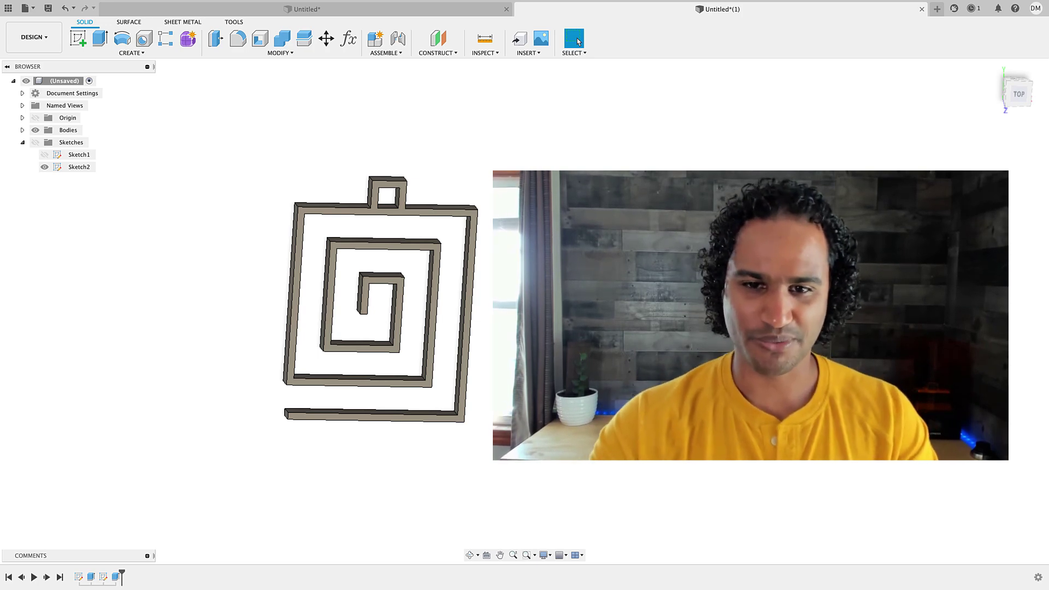
pyautogui.moveTo(481, 358)
pyautogui.keyDown('shift'); pyautogui.mouseDown(button='middle')
pyautogui.moveTo(473, 379)
pyautogui.moveTo(492, 354)
pyautogui.moveTo(458, 361)
pyautogui.moveTo(476, 361)
pyautogui.mouseUp(button='middle'); pyautogui.keyUp('shift')
pyautogui.click(577, 40)
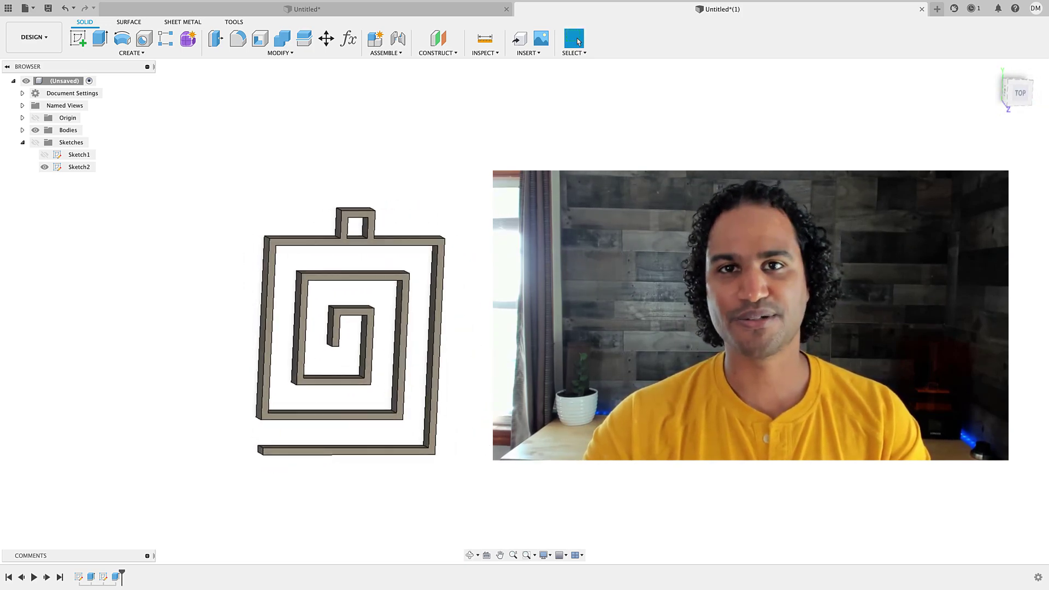